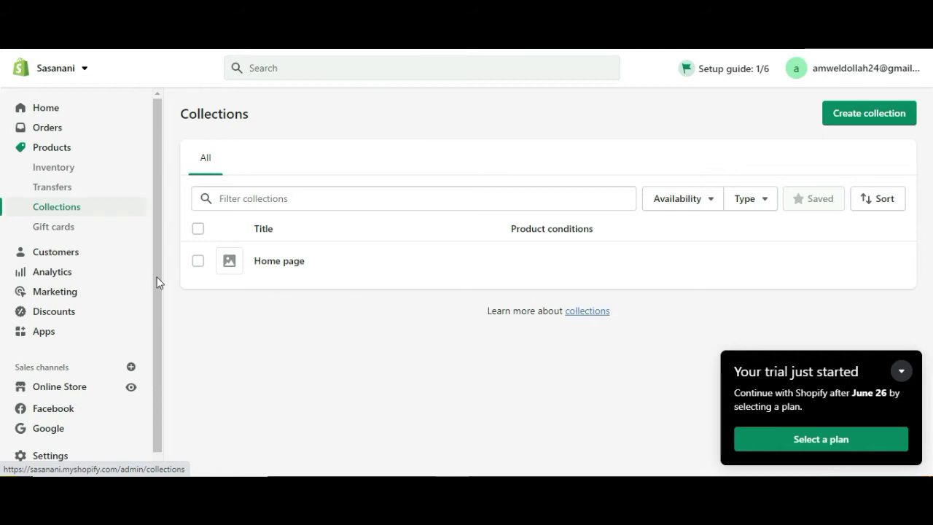
# - View the Gift cards page, then go to the empty Customers list
pyautogui.click(73, 238)
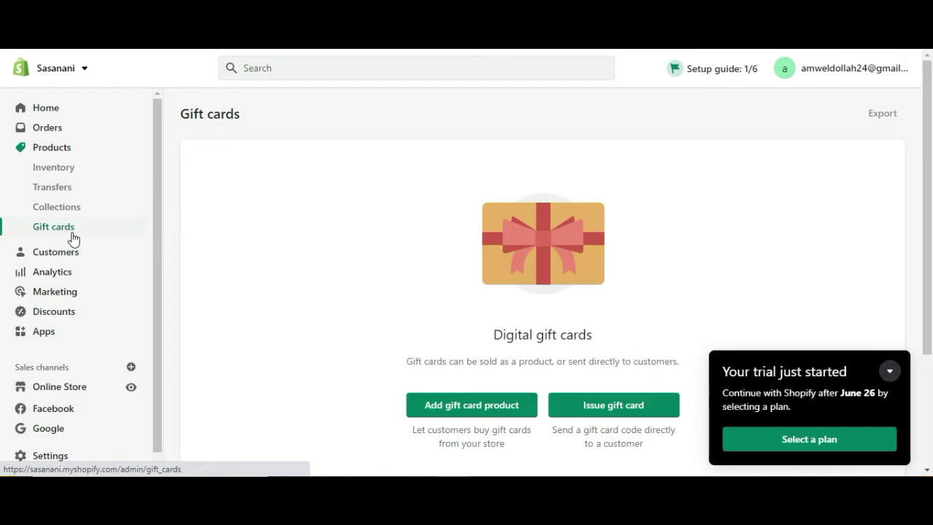
pyautogui.click(70, 251)
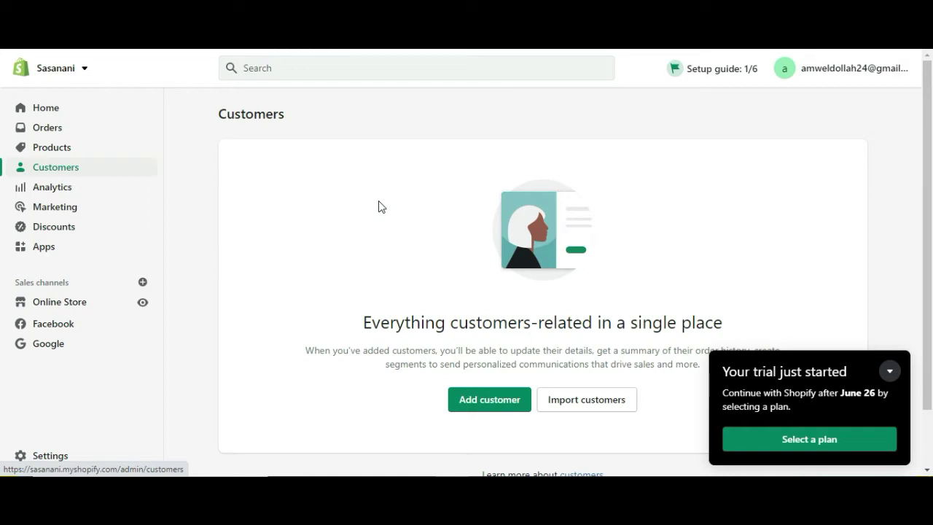
# - Open Analytics to see Ksh 0.00 total sales, 0 sessions and 0% returning customer rate
pyautogui.click(48, 188)
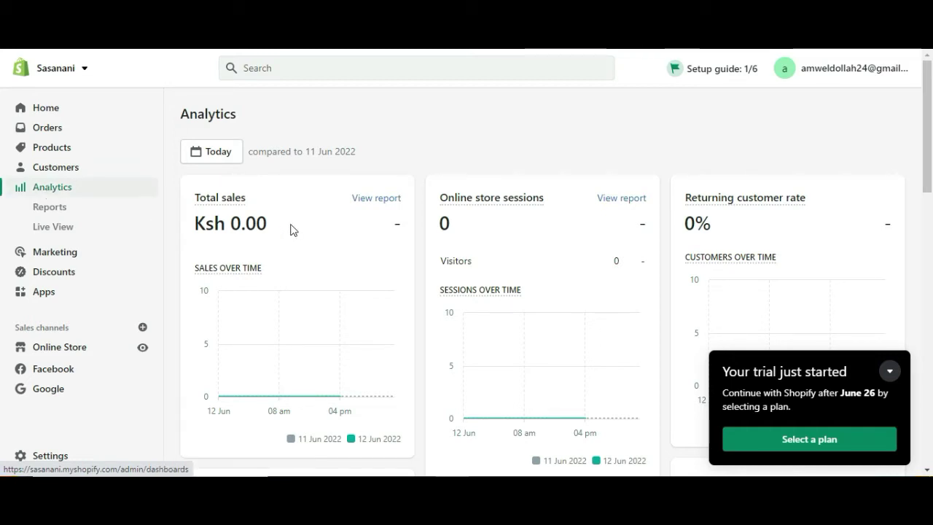
pyautogui.moveTo(514, 208)
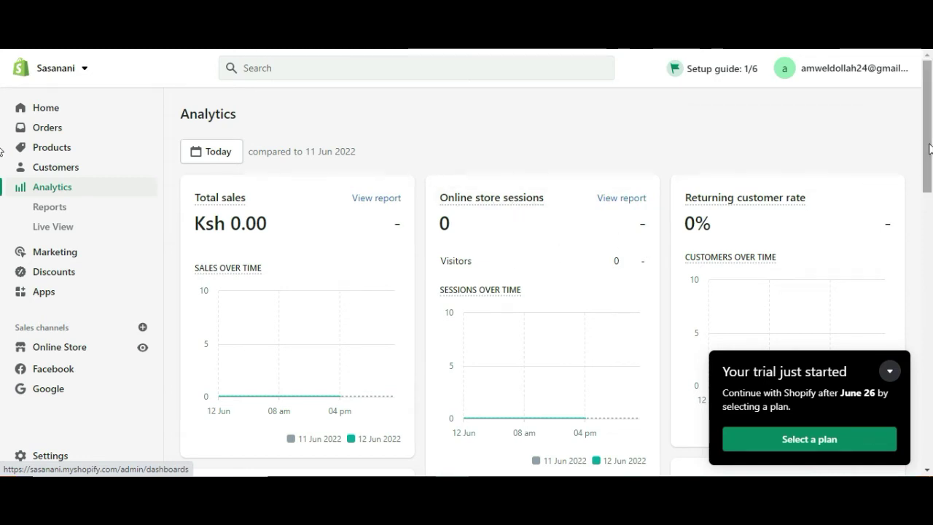
pyautogui.scroll(-1, 925, 146)
pyautogui.moveTo(712, 154)
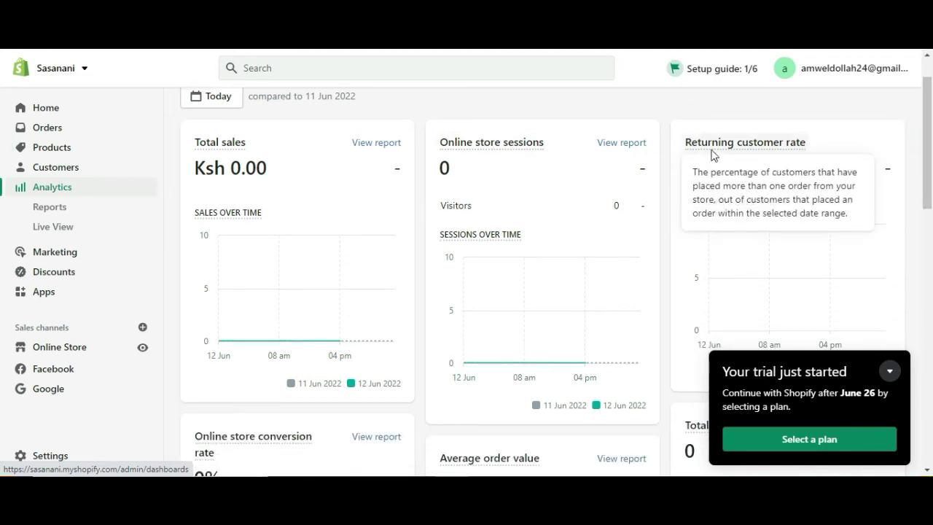
pyautogui.scroll(-3, 927, 182)
pyautogui.scroll(-3, 927, 206)
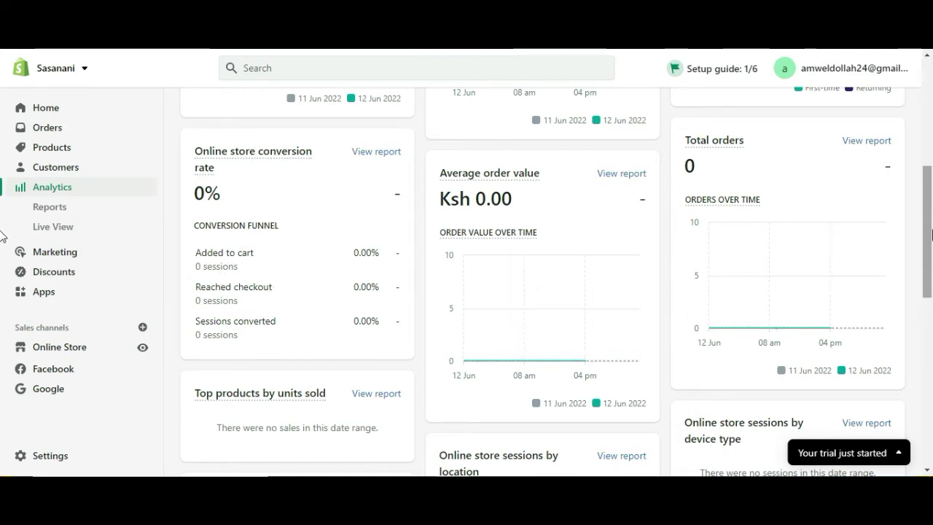
pyautogui.scroll(-2, 931, 233)
pyautogui.moveTo(207, 255)
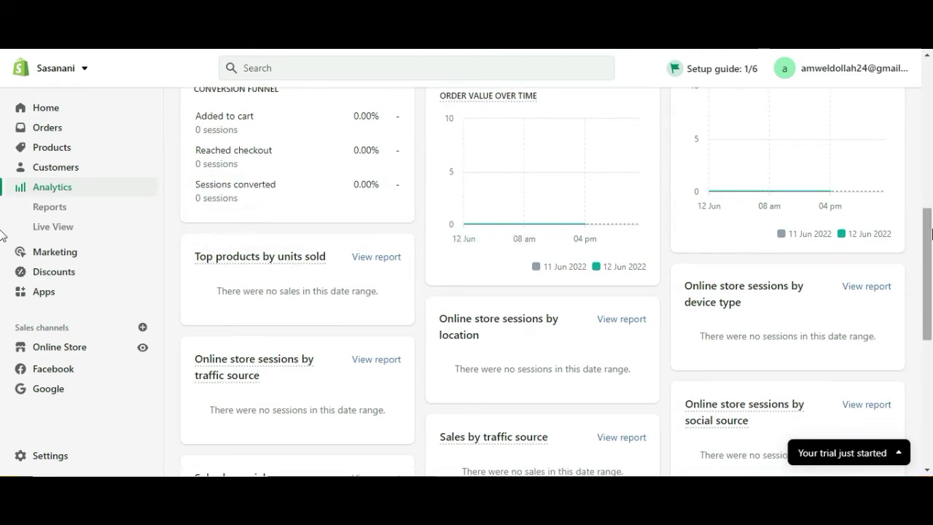
pyautogui.moveTo(930, 231); pyautogui.dragTo(914, 86)
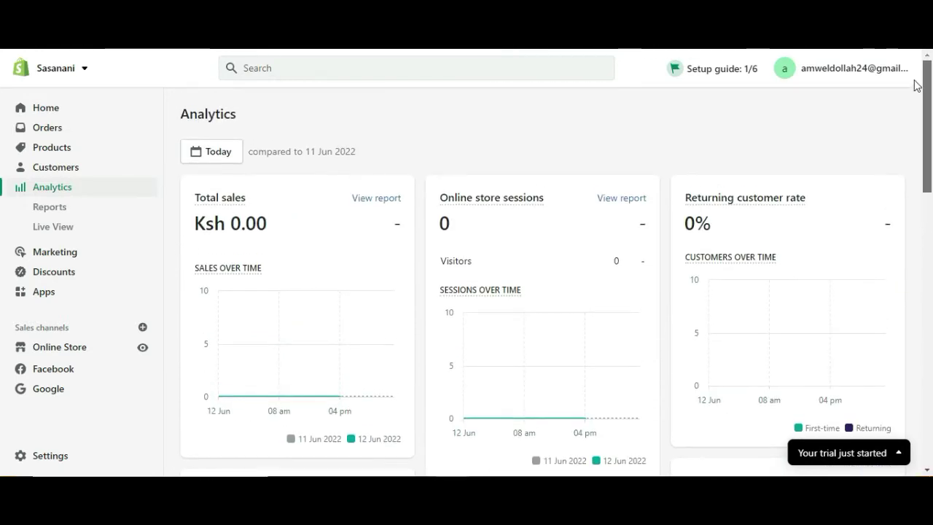
# - Browse the report categories under Reports, then switch to Live View
pyautogui.click(50, 208)
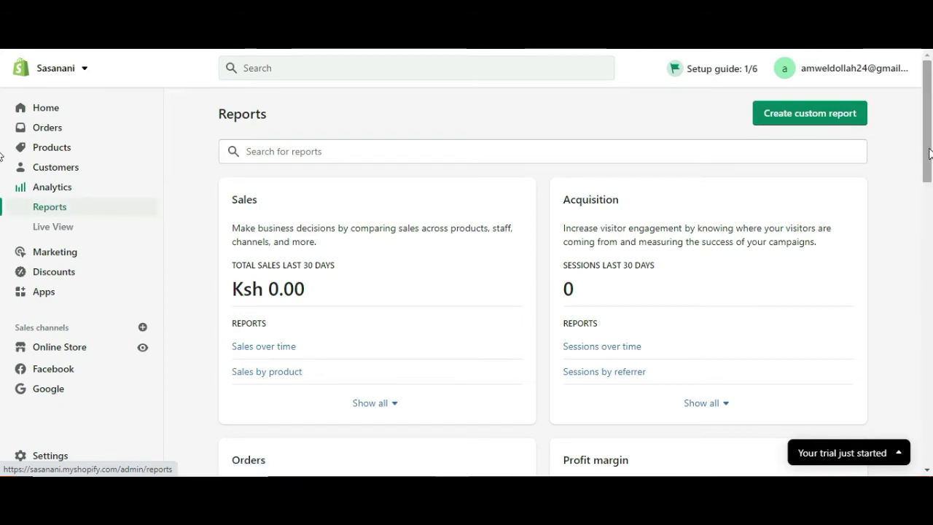
pyautogui.moveTo(931, 156); pyautogui.dragTo(930, 242)
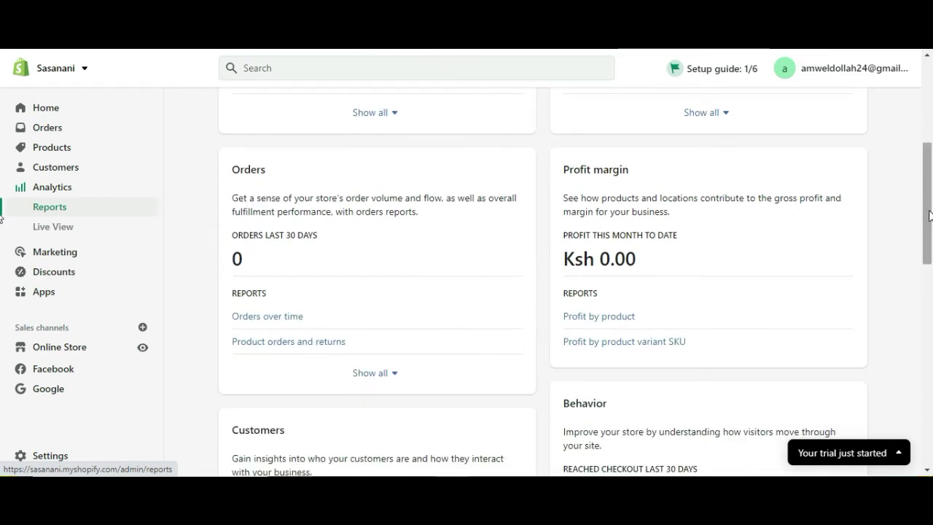
pyautogui.moveTo(928, 211); pyautogui.dragTo(922, 102)
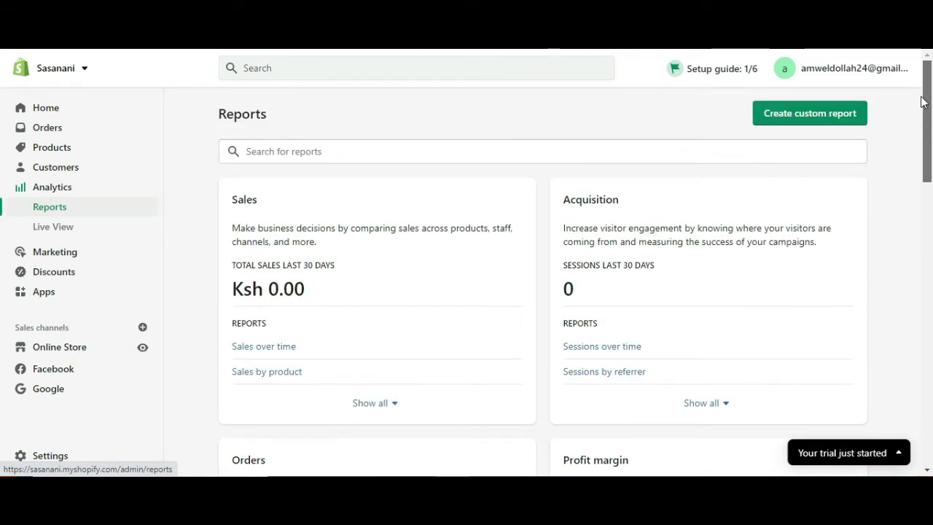
pyautogui.click(59, 228)
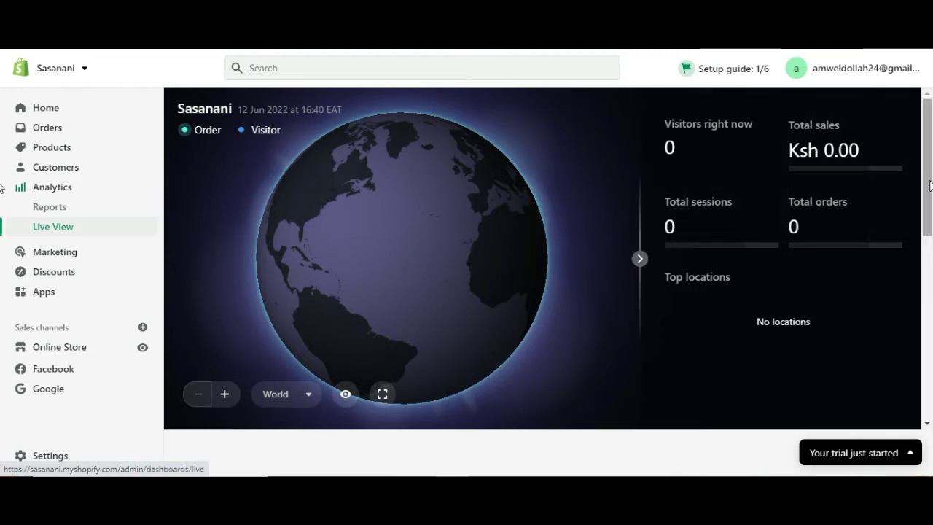
# - Check the Live View globe's World country list, then go to Marketing
pyautogui.moveTo(923, 182)
pyautogui.mouseDown()
pyautogui.moveTo(931, 435)
pyautogui.moveTo(916, 296)
pyautogui.moveTo(920, 172)
pyautogui.mouseUp()
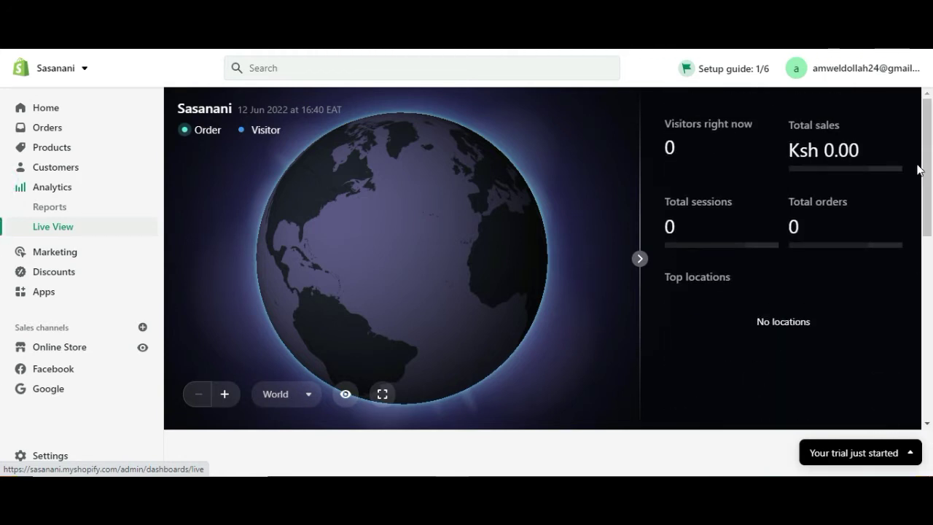
pyautogui.click(309, 401)
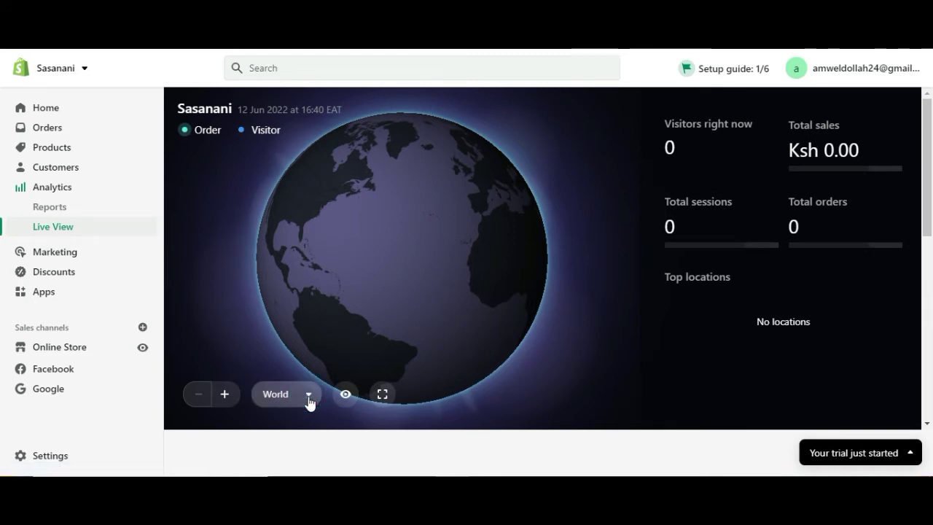
pyautogui.click(535, 160)
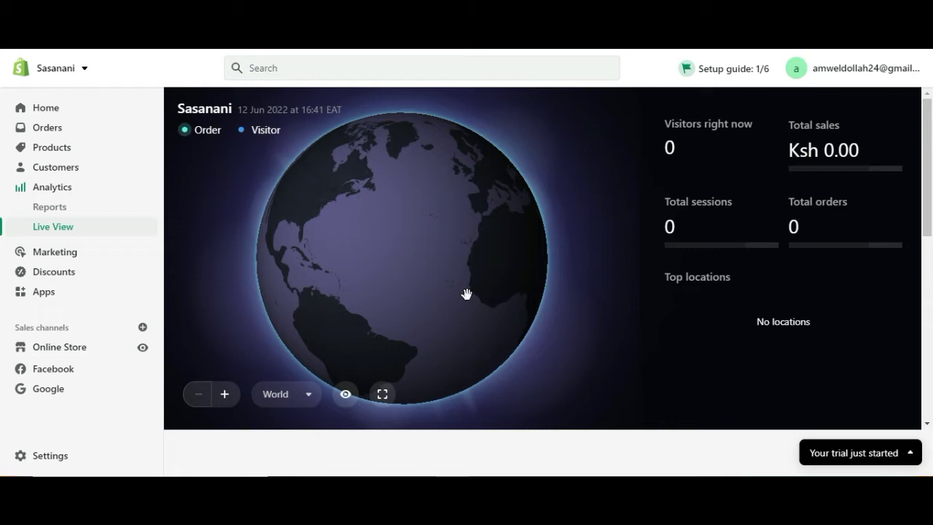
pyautogui.click(64, 254)
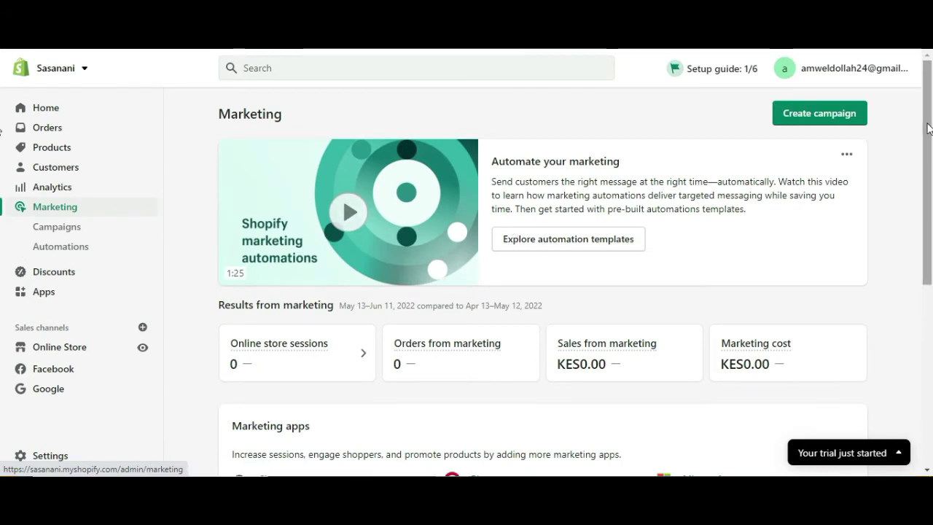
# - Review marketing results and the Marketing apps list, then go to Campaigns
pyautogui.moveTo(927, 122); pyautogui.dragTo(931, 286)
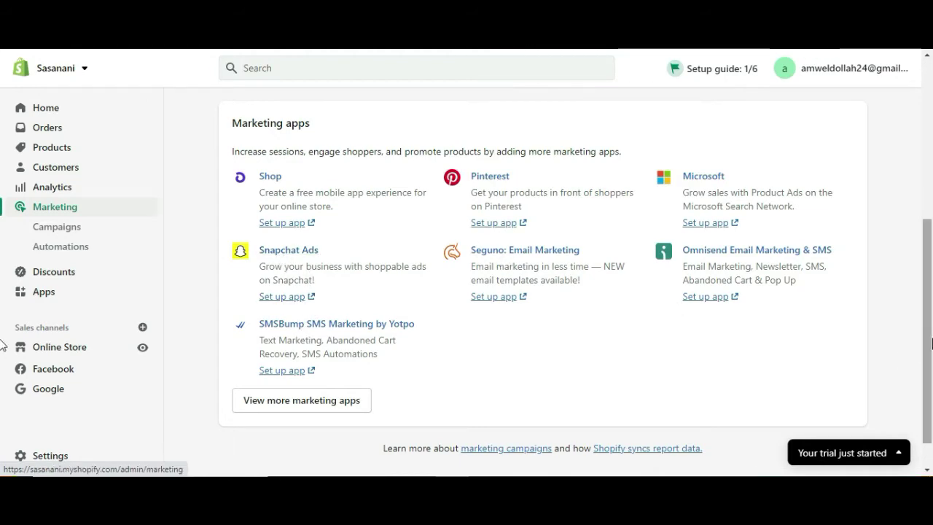
pyautogui.scroll(5, 918, 282)
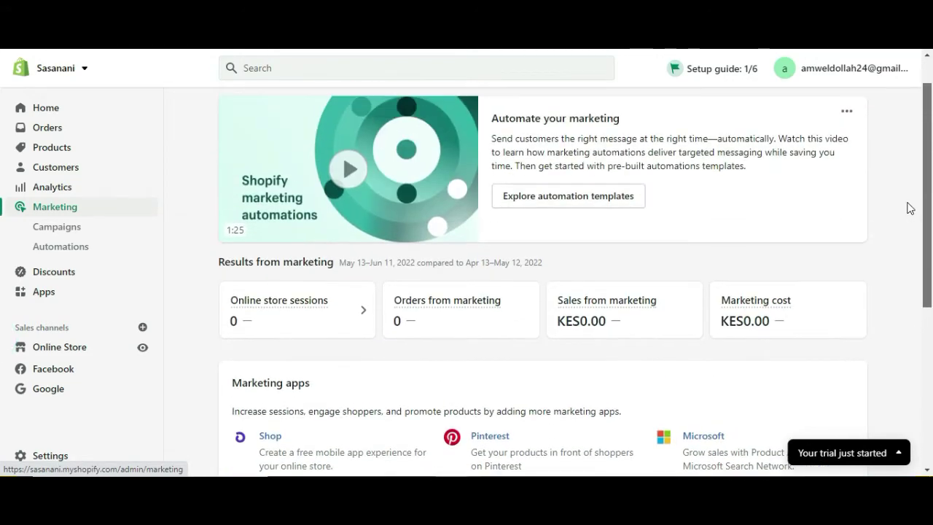
pyautogui.scroll(1, 910, 208)
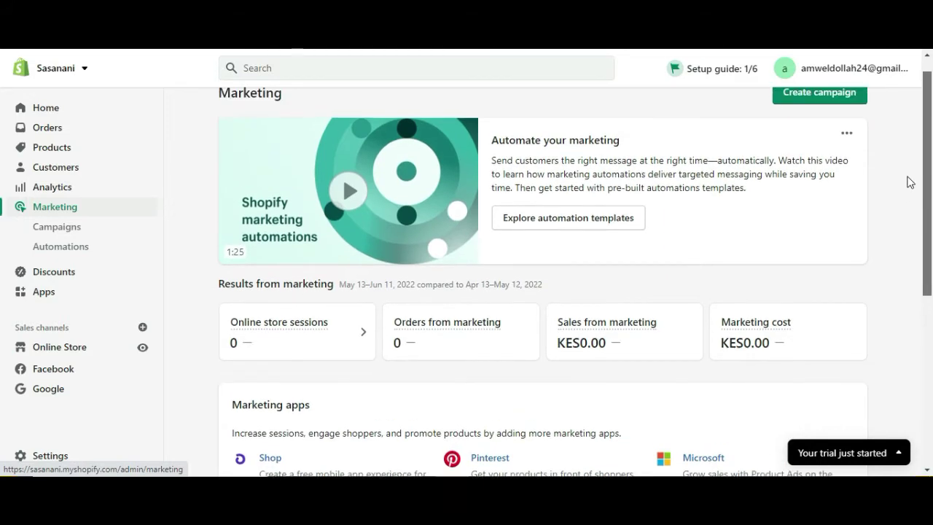
pyautogui.scroll(-1, 456, 293)
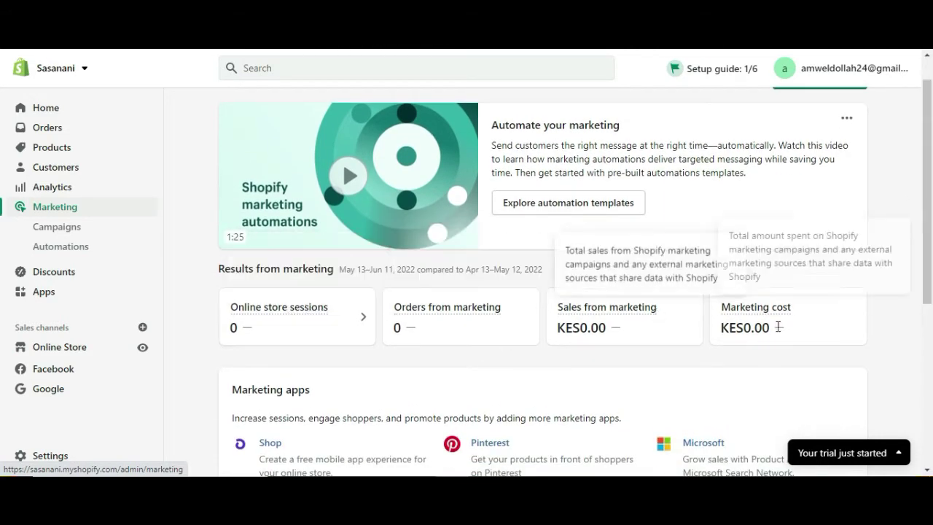
pyautogui.moveTo(931, 274); pyautogui.dragTo(931, 442)
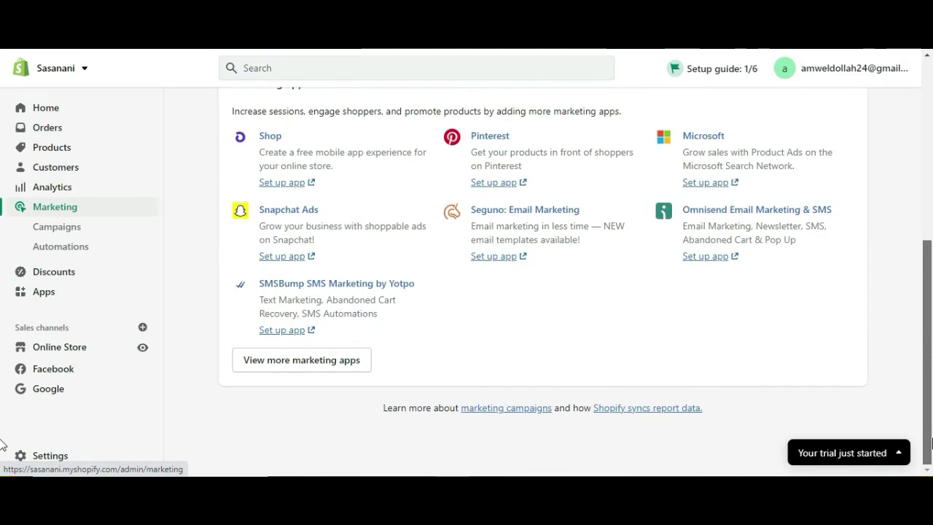
pyautogui.click(55, 227)
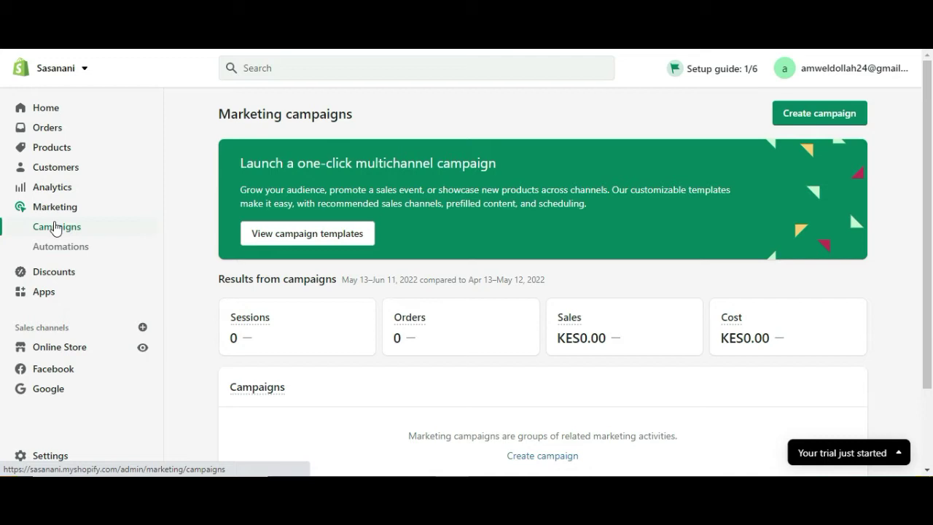
# - Review the Automations list with abandoned checkout emails, then go to Discounts
pyautogui.click(70, 257)
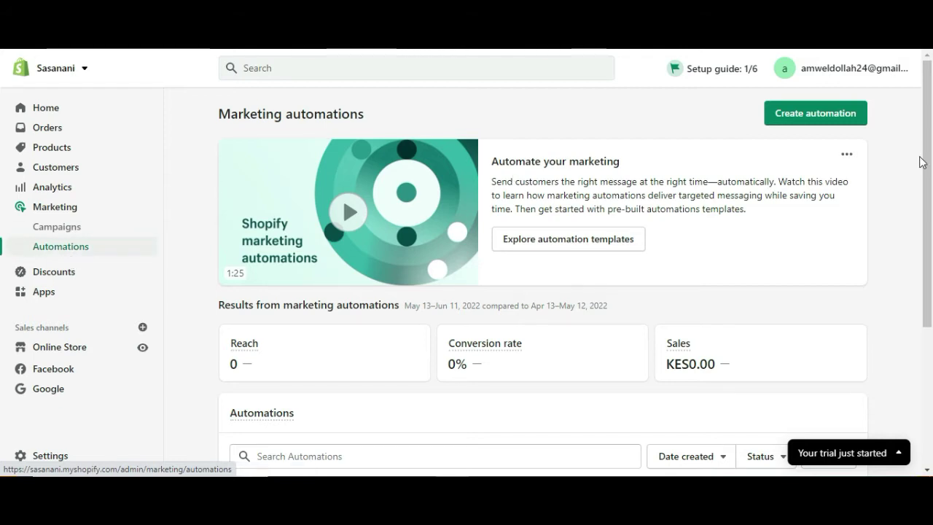
pyautogui.moveTo(927, 178); pyautogui.dragTo(927, 302)
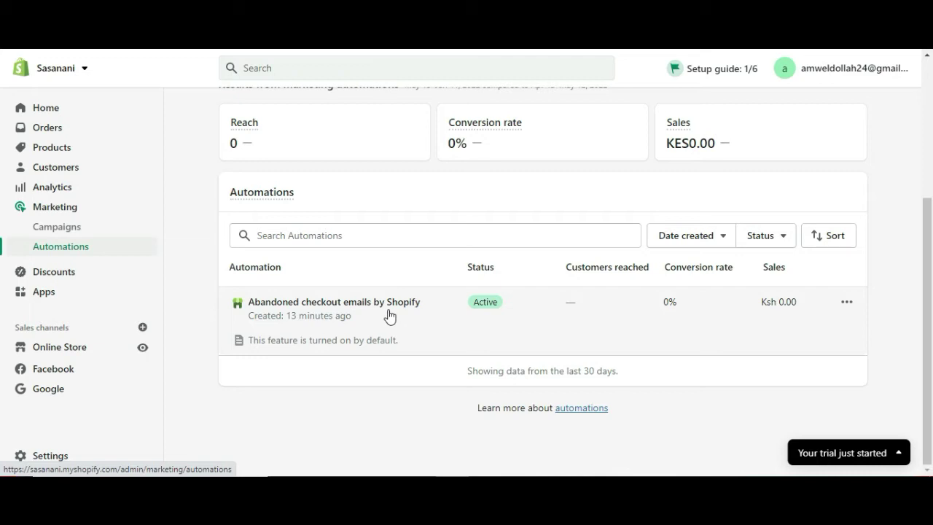
pyautogui.click(86, 270)
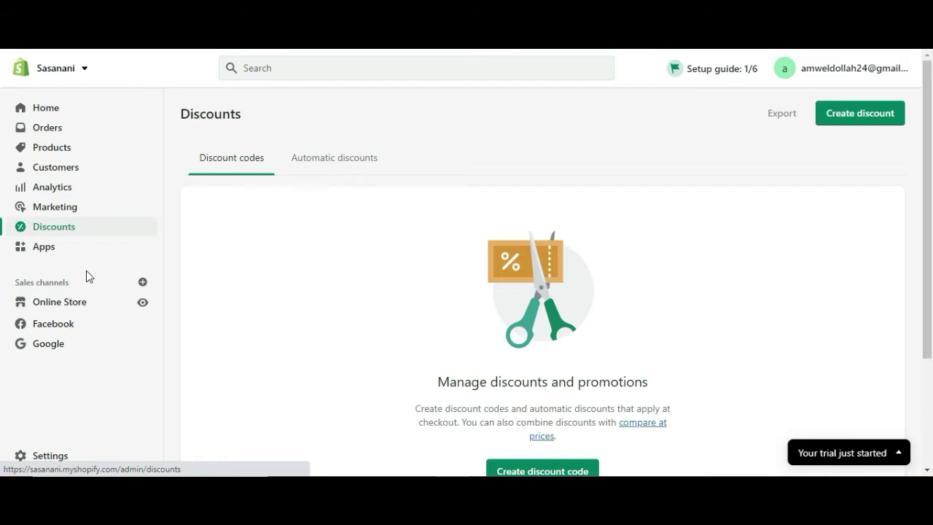
# - Browse installed apps and the Starter pack suggestions, then go to Online Store
pyautogui.click(48, 247)
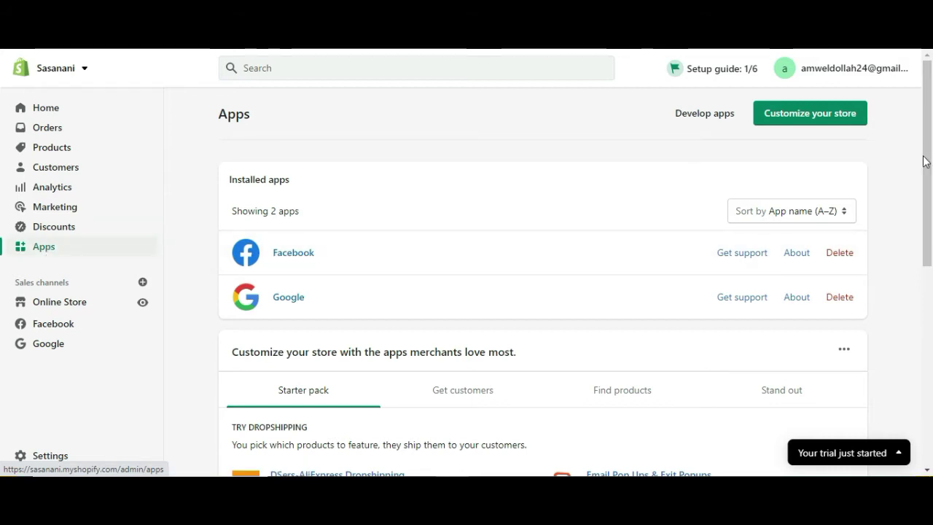
pyautogui.moveTo(929, 162); pyautogui.dragTo(931, 290)
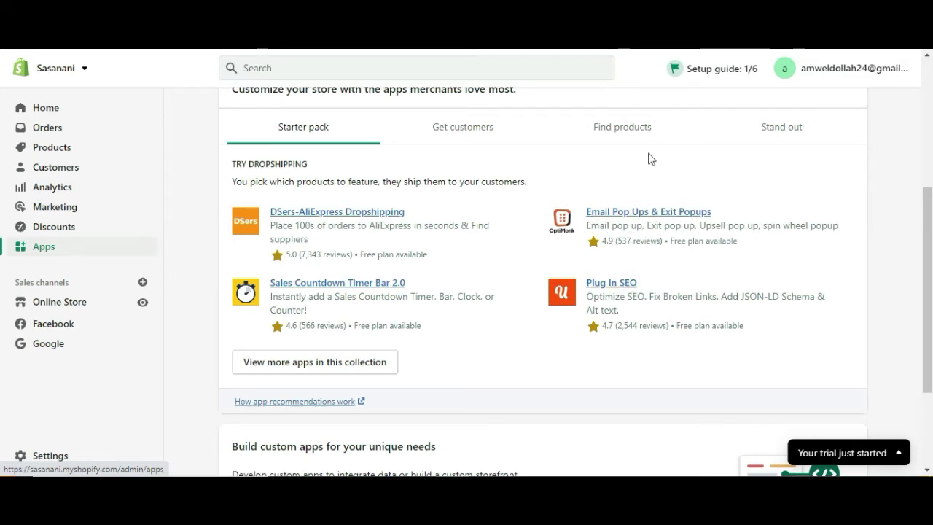
pyautogui.click(320, 367)
pyautogui.moveTo(926, 221); pyautogui.dragTo(916, 102)
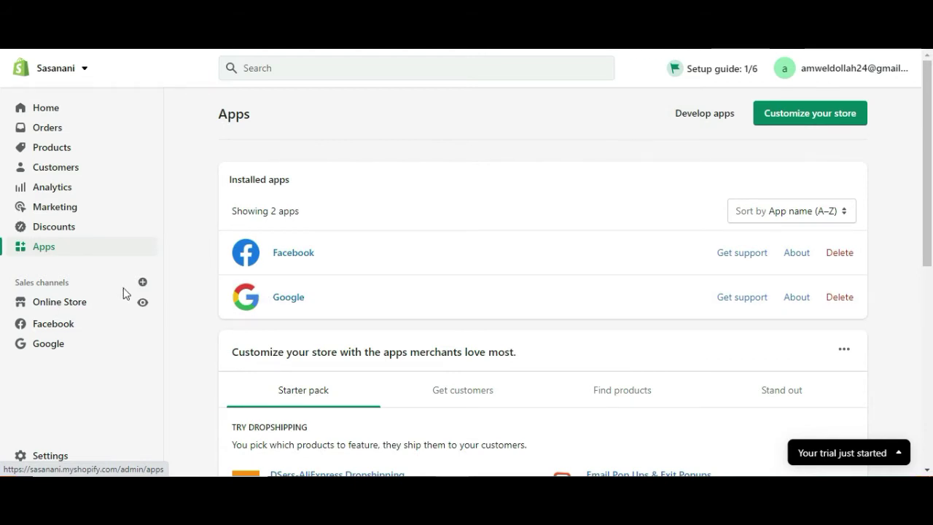
pyautogui.click(82, 311)
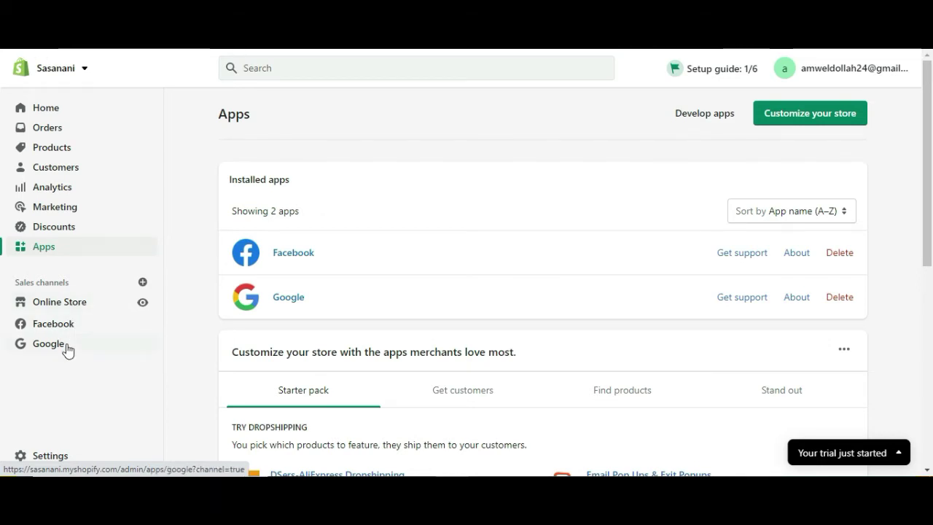
pyautogui.click(142, 282)
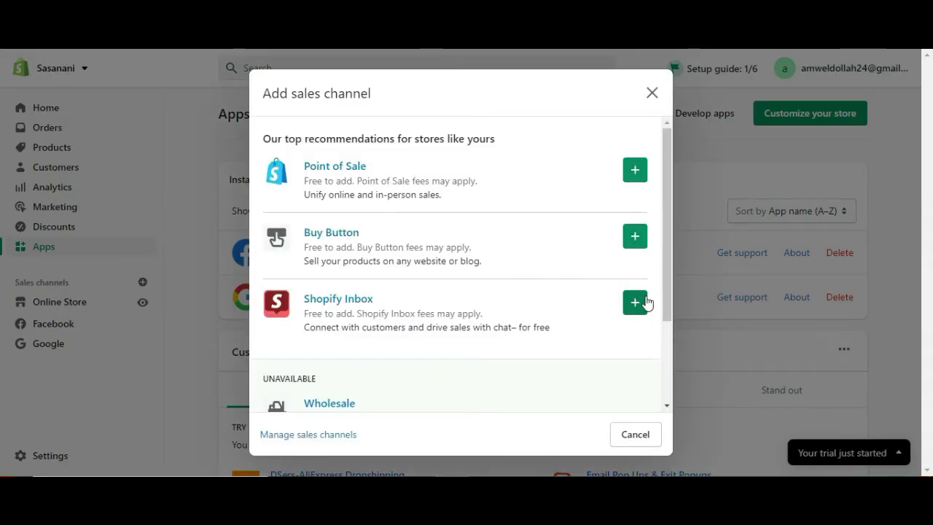
pyautogui.moveTo(668, 289); pyautogui.dragTo(676, 402)
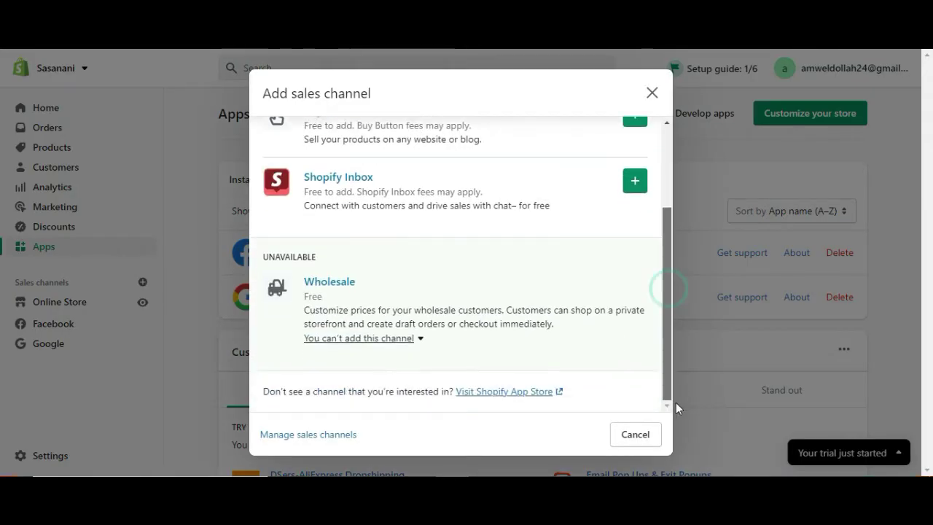
pyautogui.moveTo(666, 229); pyautogui.dragTo(666, 125)
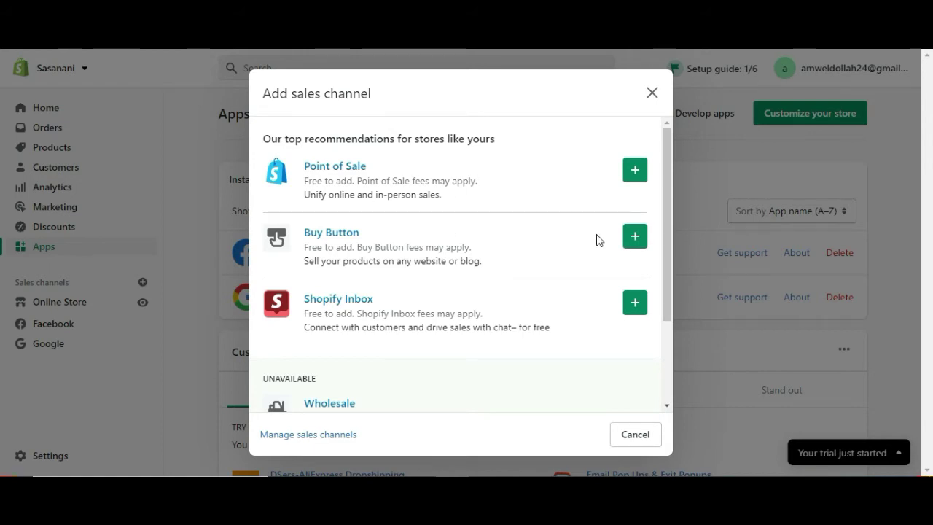
pyautogui.moveTo(665, 200); pyautogui.dragTo(668, 309)
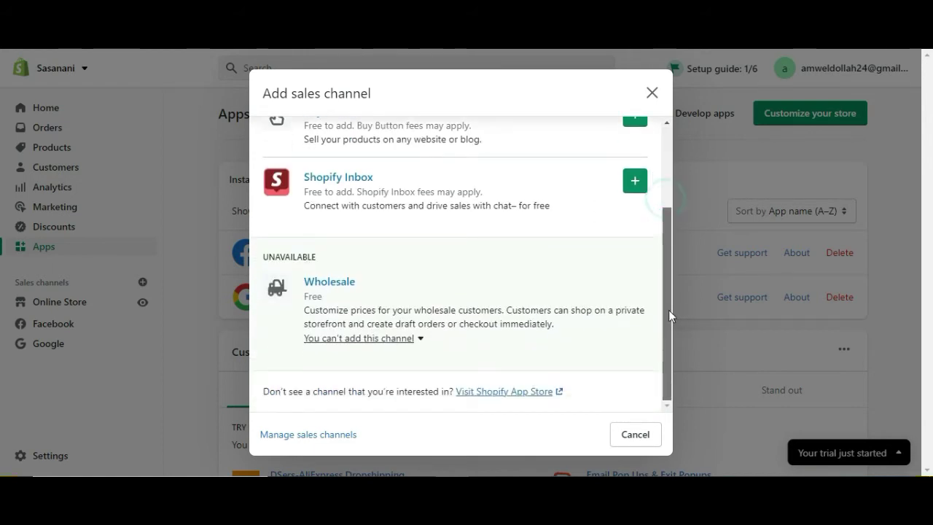
pyautogui.click(652, 92)
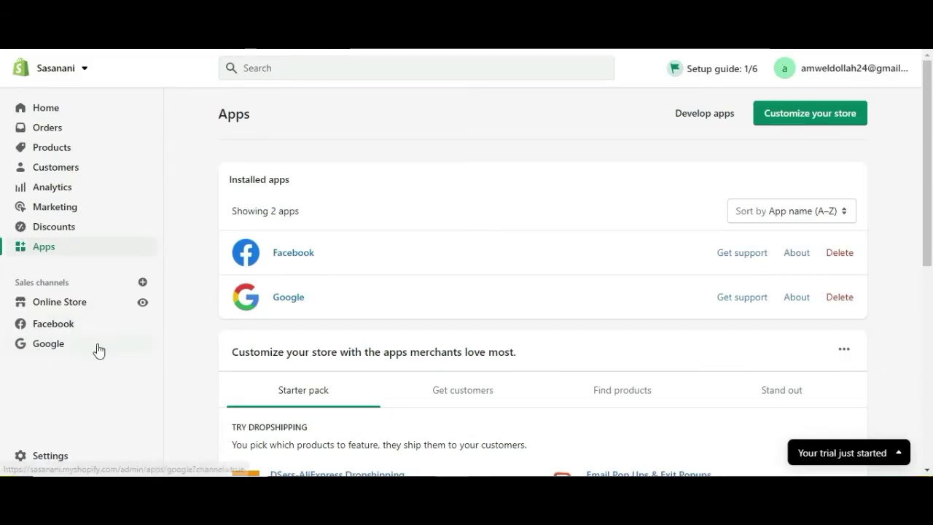
# - Review the Facebook channel's store access page, then open Online Store themes
pyautogui.click(59, 331)
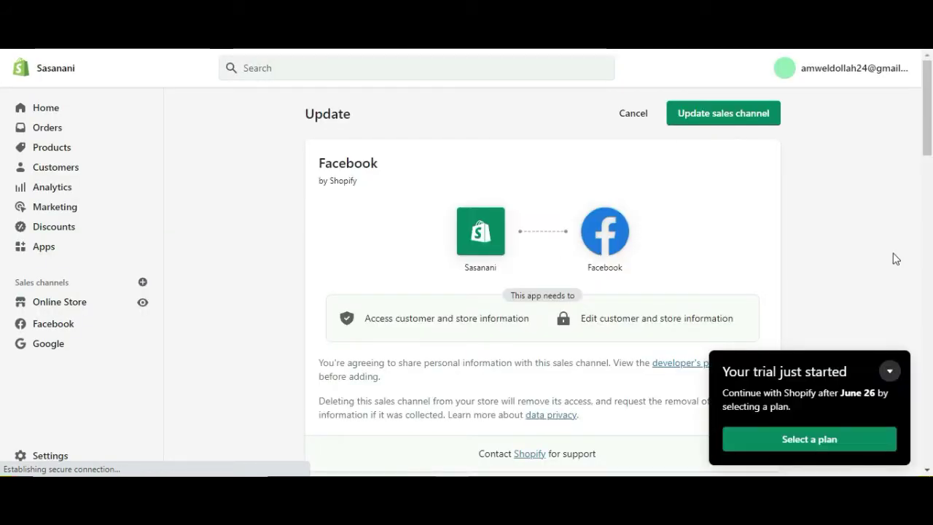
pyautogui.scroll(-7, 2, 182)
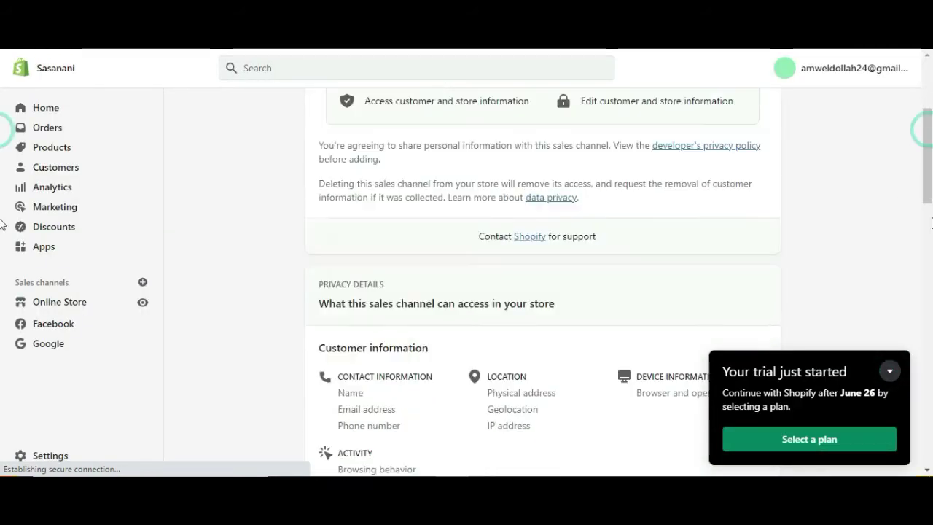
pyautogui.scroll(-10, 3, 415)
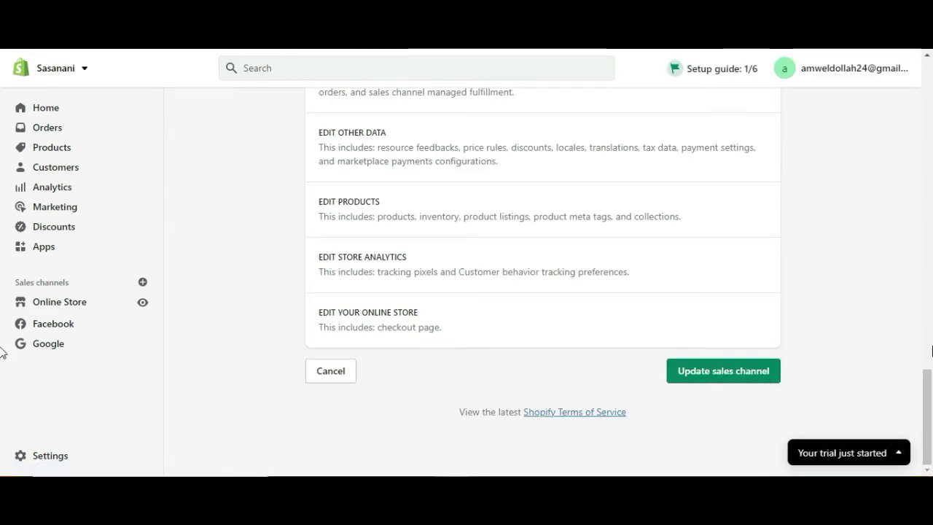
pyautogui.moveTo(929, 391); pyautogui.dragTo(922, 91)
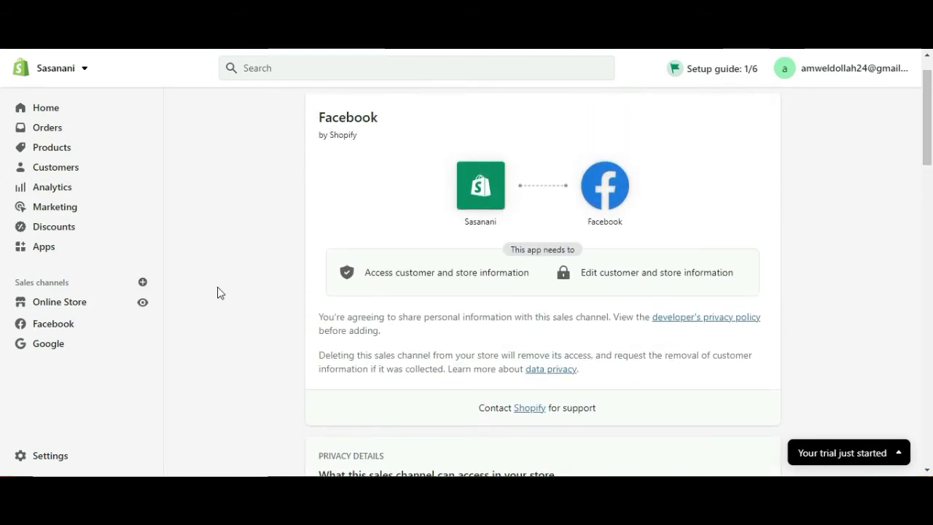
pyautogui.click(82, 305)
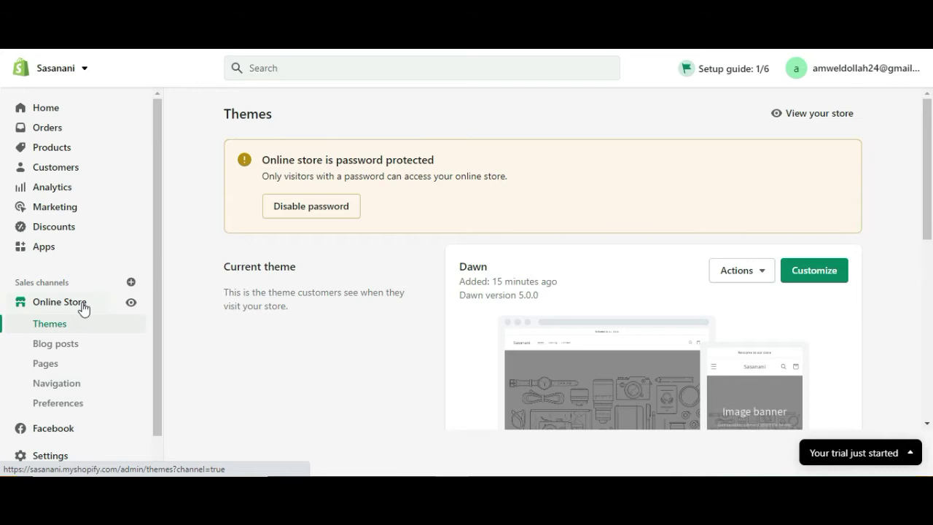
# - Scroll the Themes page past the Dawn theme to Theme library, then open Blog posts
pyautogui.moveTo(924, 170); pyautogui.dragTo(923, 228)
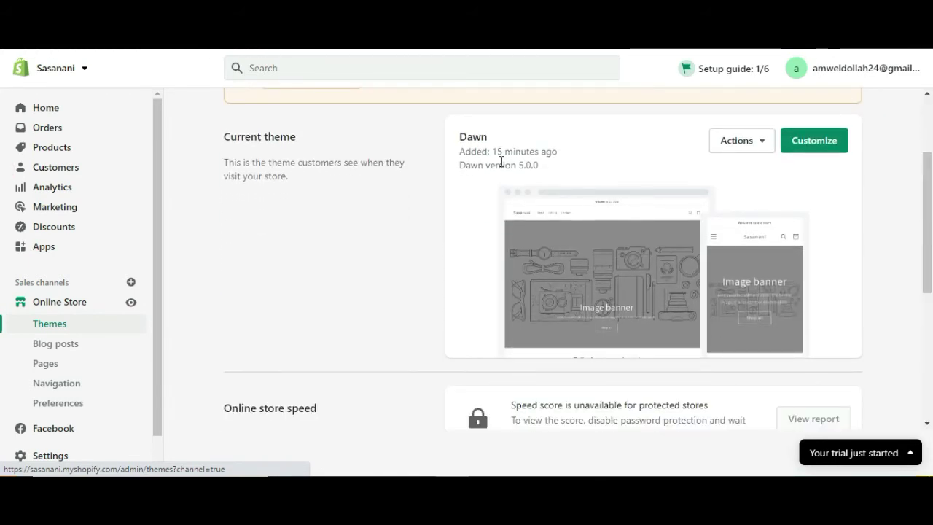
pyautogui.scroll(1, 764, 173)
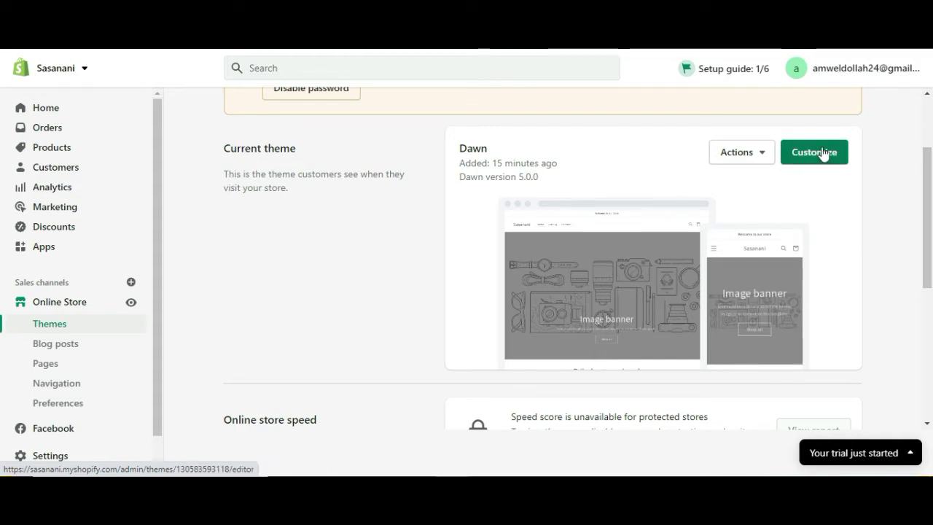
pyautogui.moveTo(927, 218); pyautogui.dragTo(930, 357)
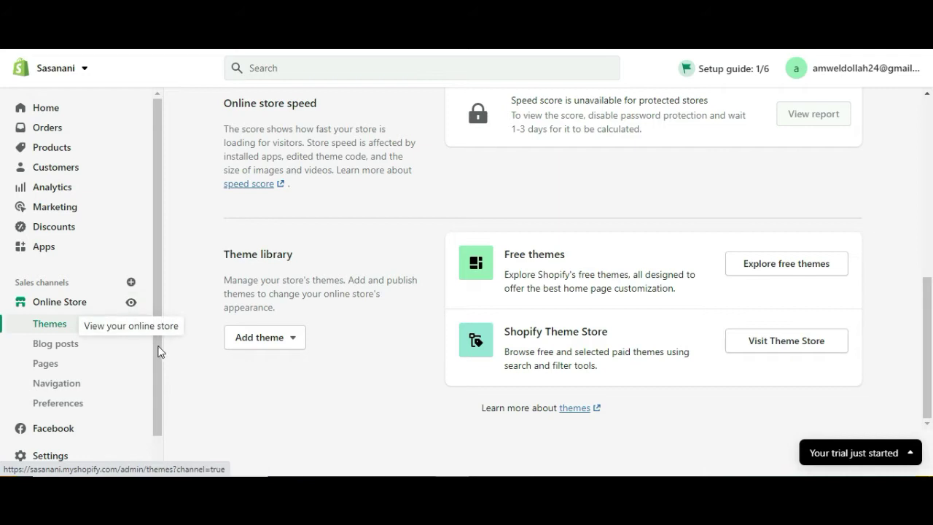
pyautogui.moveTo(155, 361); pyautogui.dragTo(155, 406)
pyautogui.click(54, 313)
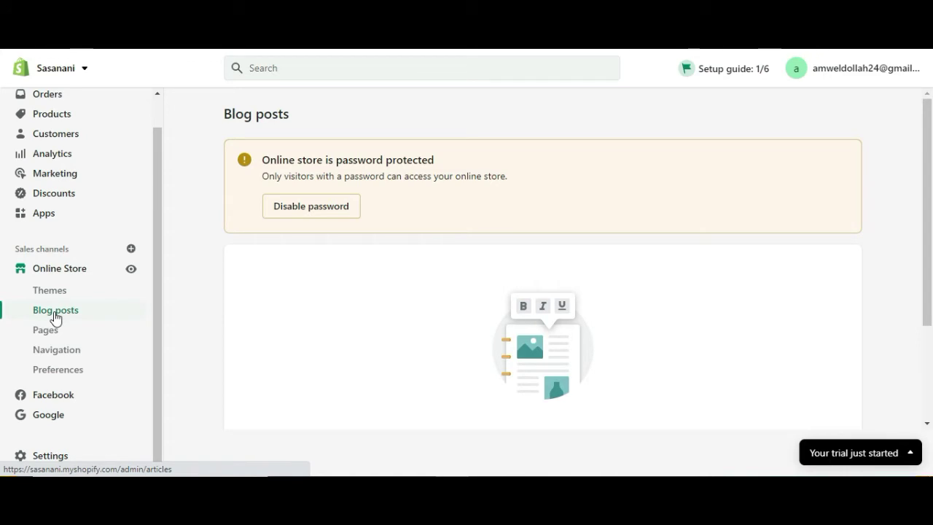
# - Browse Blog posts, Pages and the Footer and Main navigation menus, then open Preferences
pyautogui.scroll(-2, 930, 209)
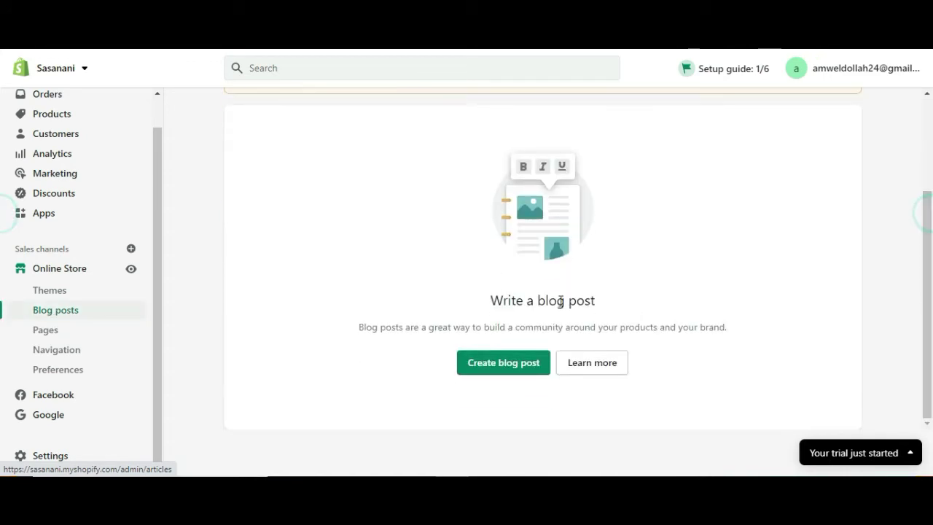
pyautogui.click(67, 333)
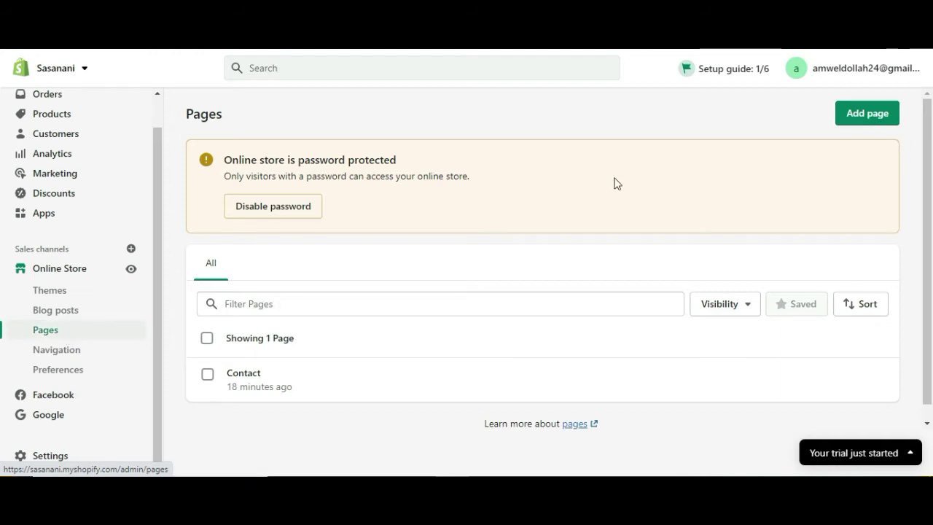
pyautogui.moveTo(927, 219); pyautogui.dragTo(931, 251)
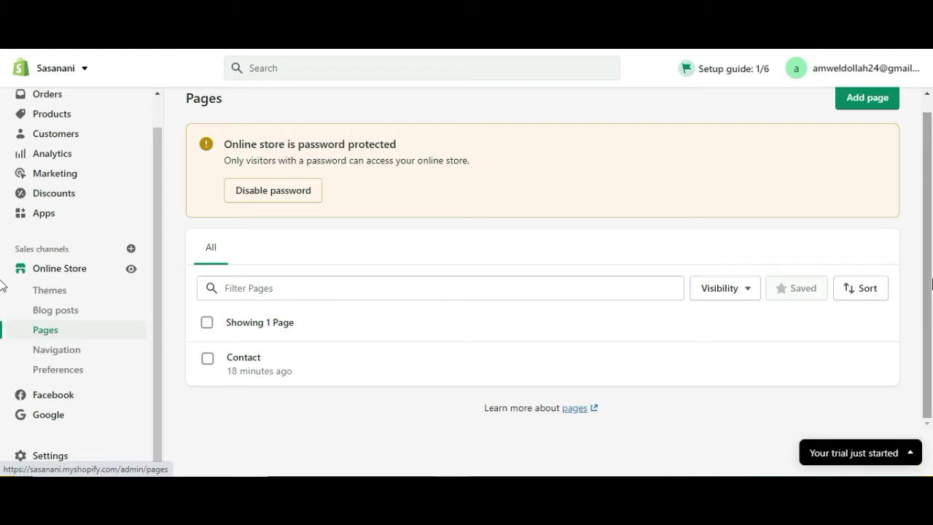
pyautogui.click(57, 350)
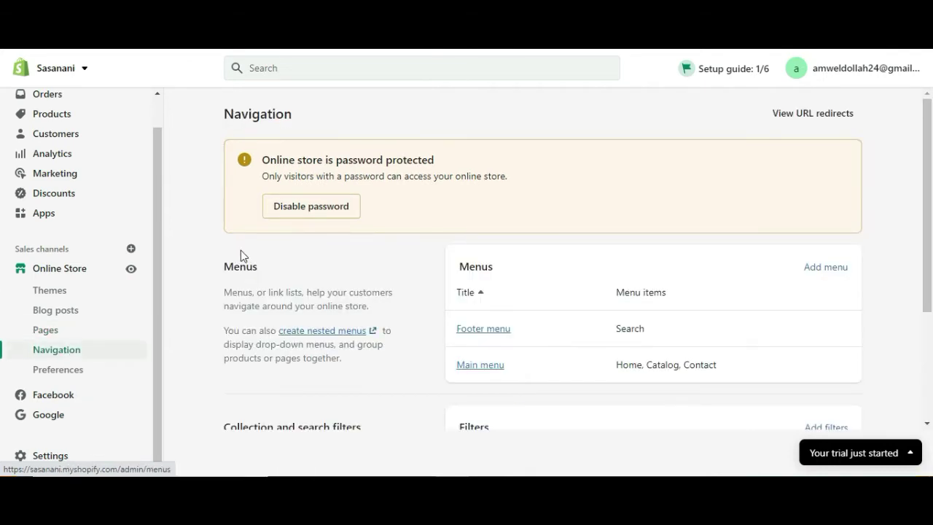
pyautogui.moveTo(929, 290); pyautogui.dragTo(924, 212)
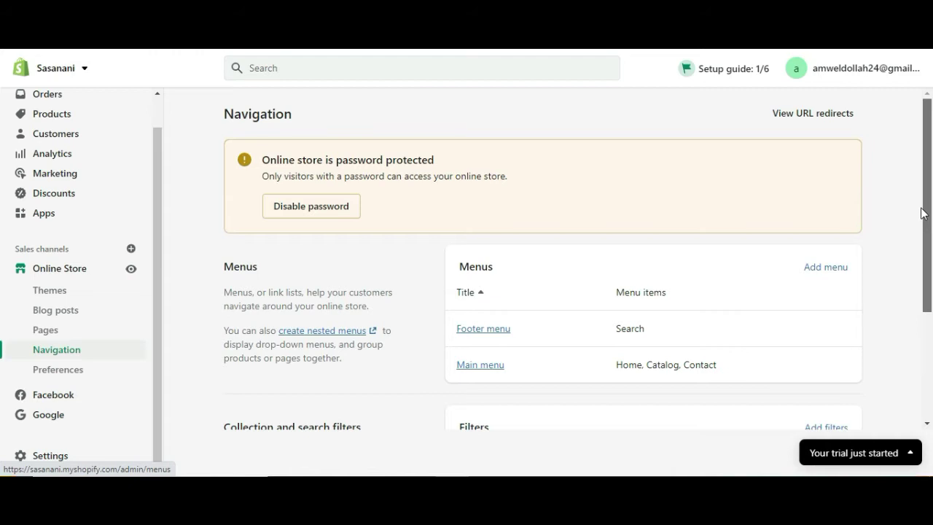
pyautogui.click(75, 369)
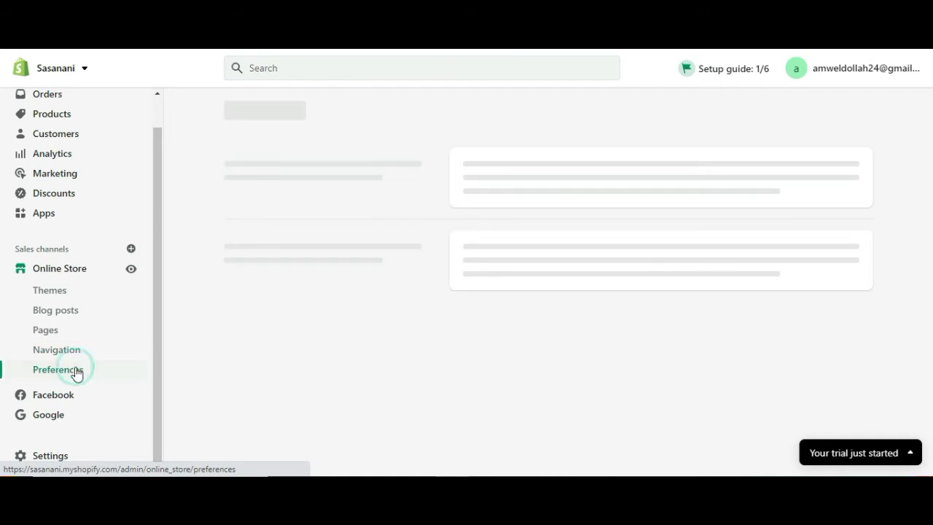
# - Scroll the Preferences page from the homepage title through analytics and customer privacy to password protection
pyautogui.click(480, 176)
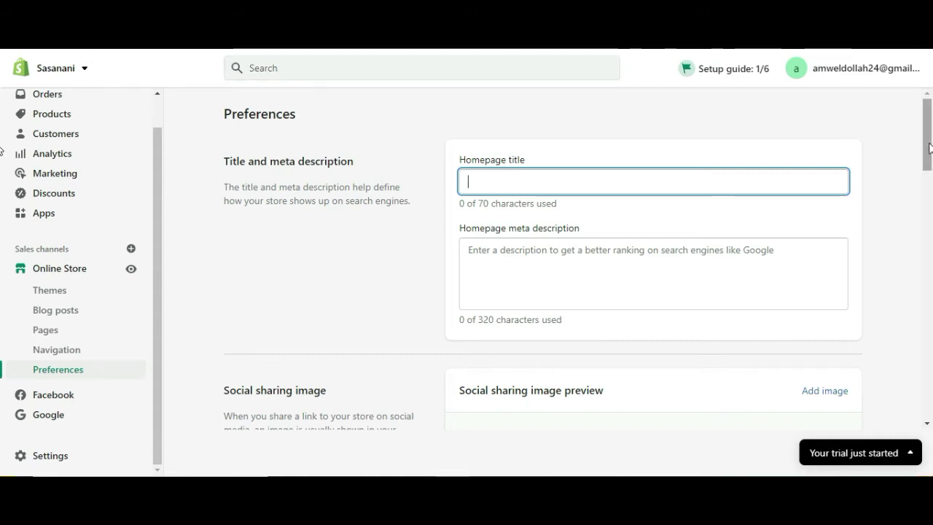
pyautogui.scroll(-2, 929, 148)
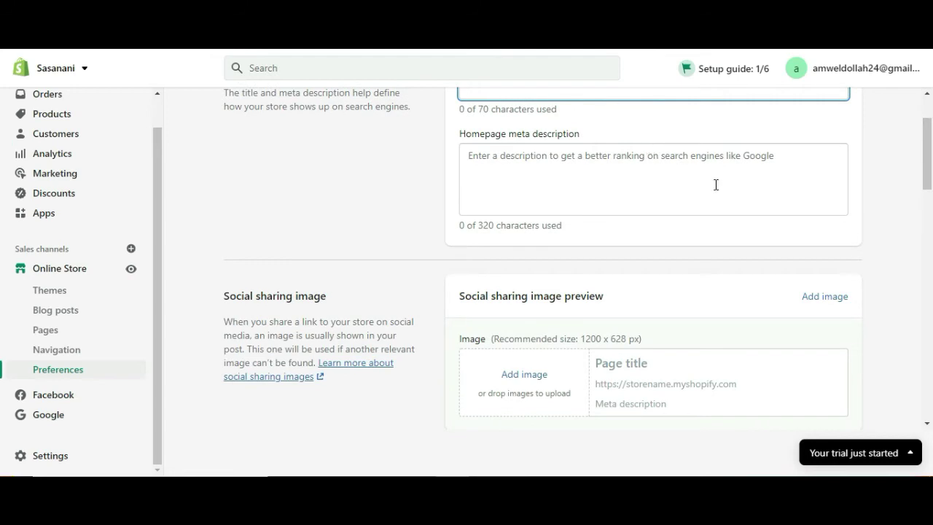
pyautogui.scroll(-3, 715, 184)
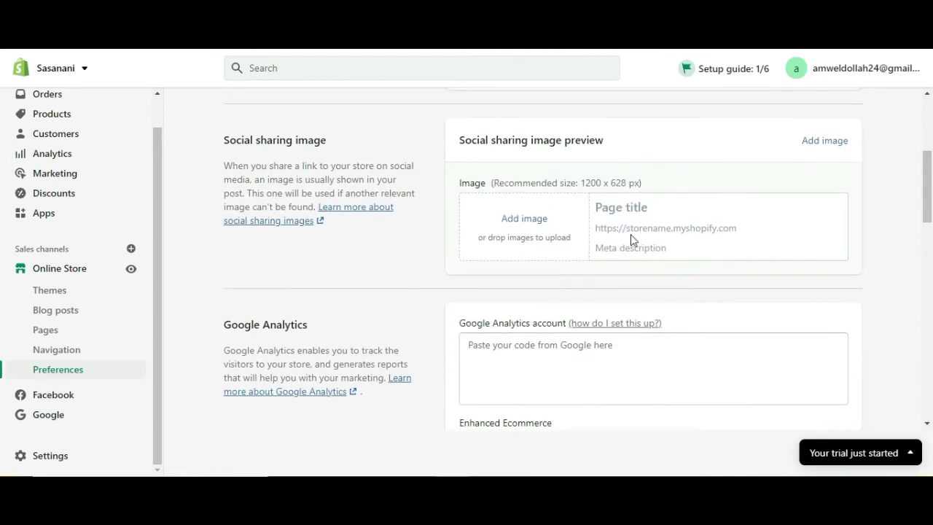
pyautogui.moveTo(926, 156); pyautogui.dragTo(930, 182)
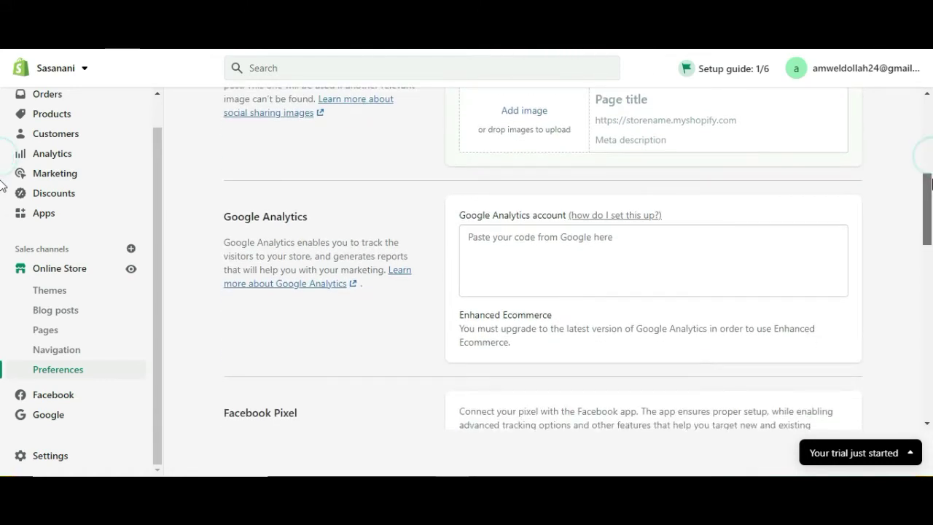
pyautogui.moveTo(931, 182); pyautogui.dragTo(932, 275)
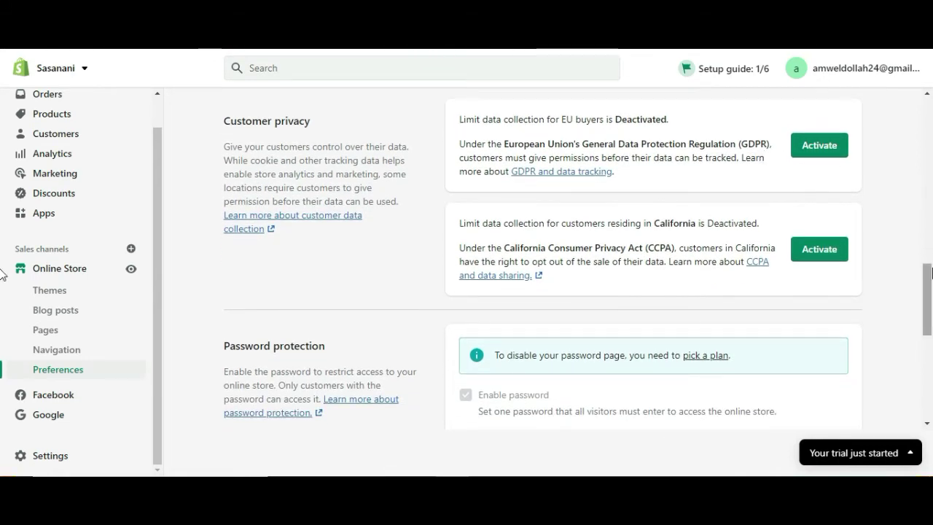
pyautogui.moveTo(931, 271); pyautogui.dragTo(931, 306)
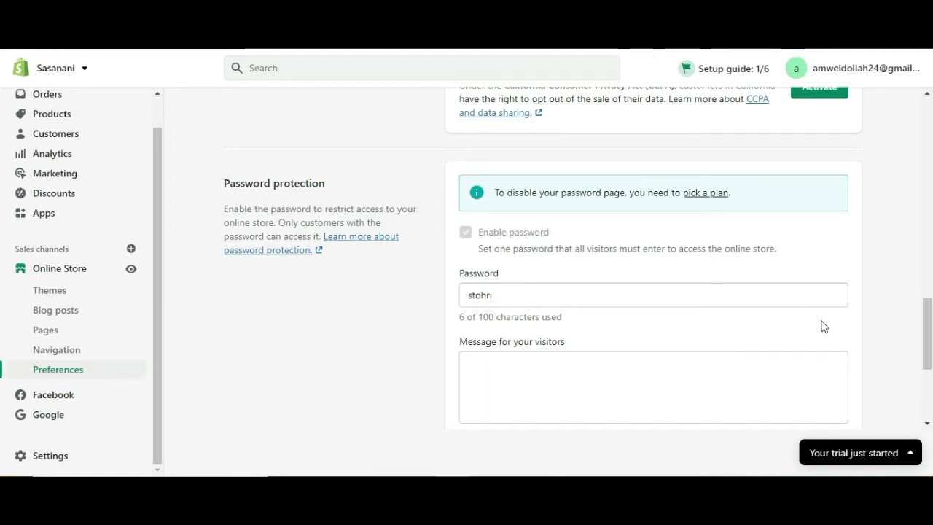
# - Scroll past Spam protection, then open Settings to view Sasanani's store details
pyautogui.moveTo(928, 318); pyautogui.dragTo(929, 357)
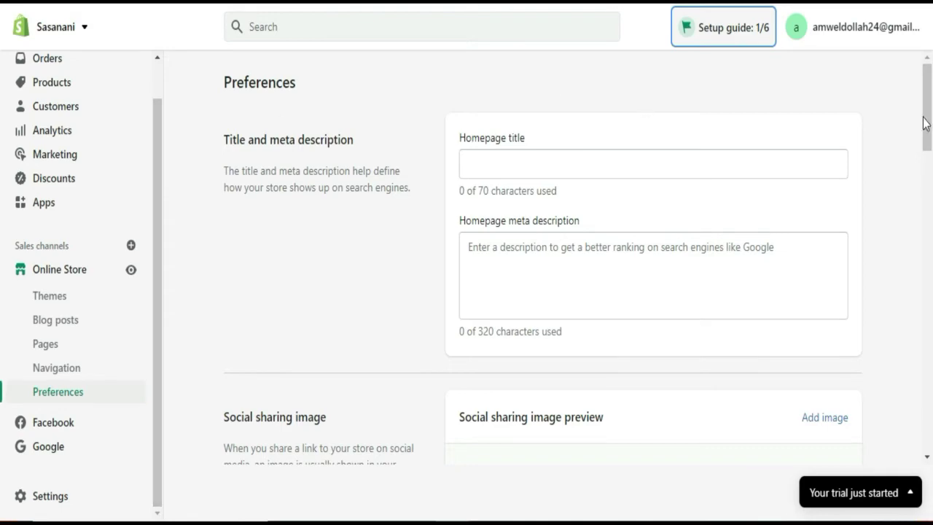
pyautogui.scroll(-20, 928, 124)
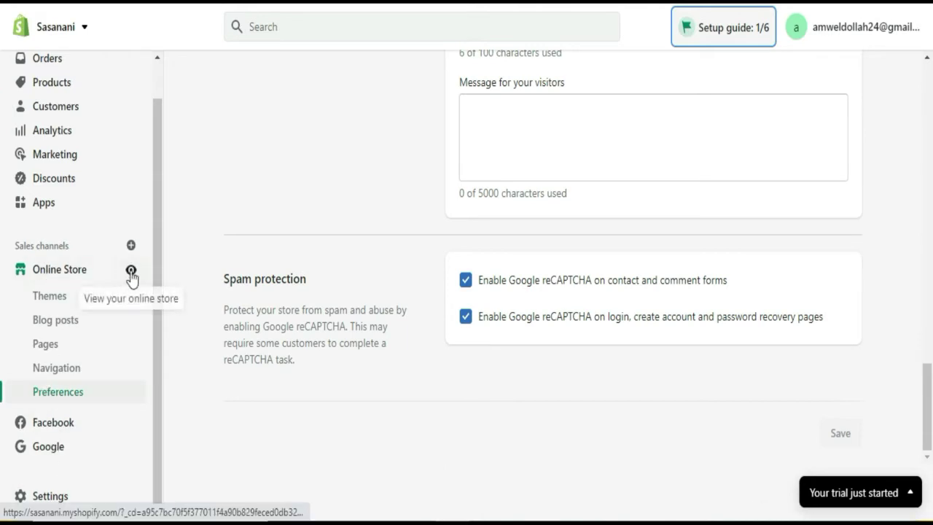
pyautogui.click(51, 498)
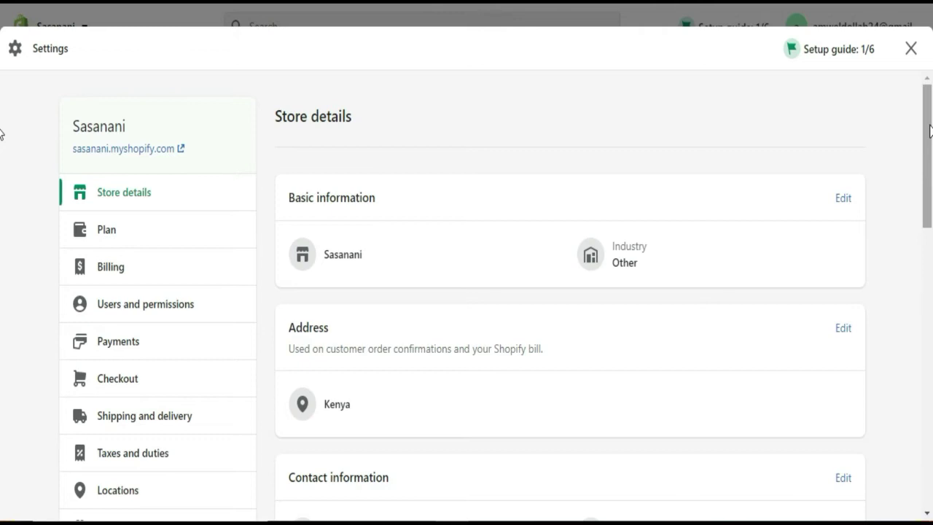
# - Edit Basic information, change the store industry from Other to Jewelry, and try saving
pyautogui.scroll(-1, 925, 127)
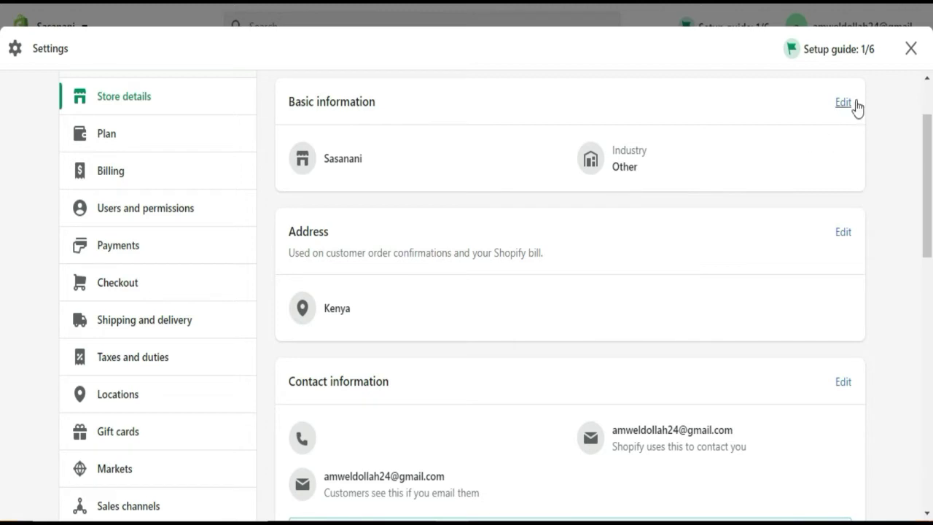
pyautogui.click(843, 103)
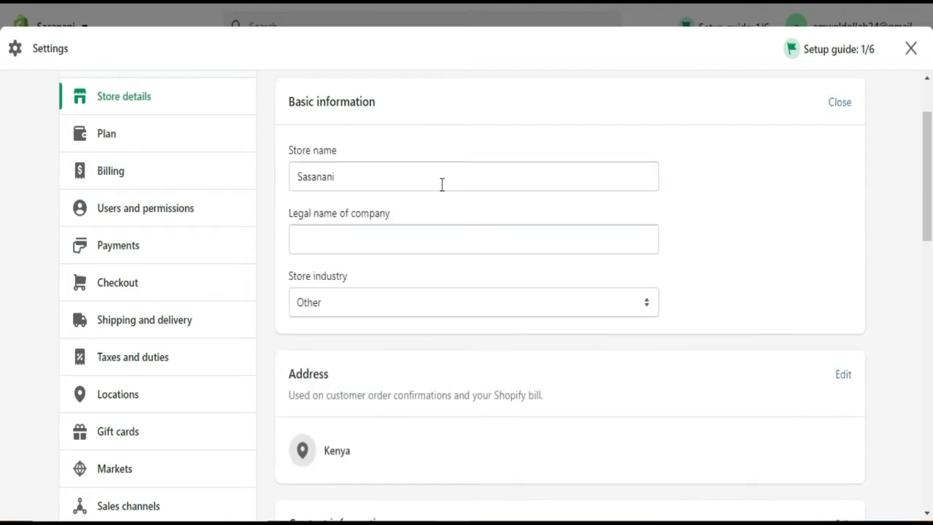
pyautogui.click(370, 182)
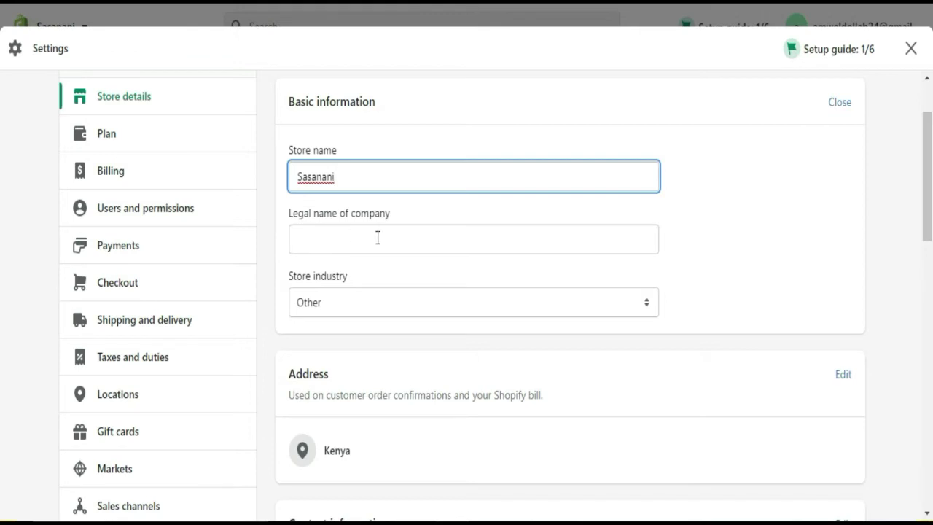
pyautogui.click(488, 239)
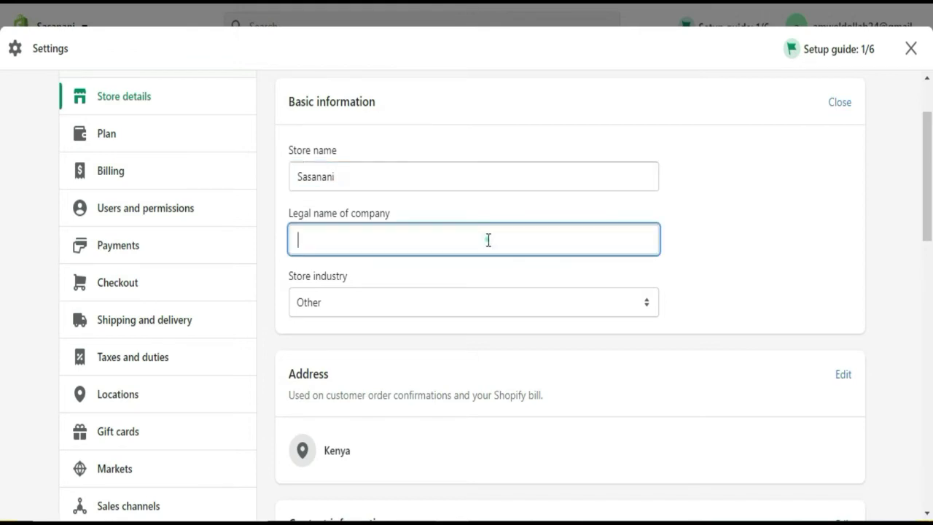
pyautogui.click(2, 179)
pyautogui.scroll(-1, 2, 208)
pyautogui.scroll(-2, 2, 215)
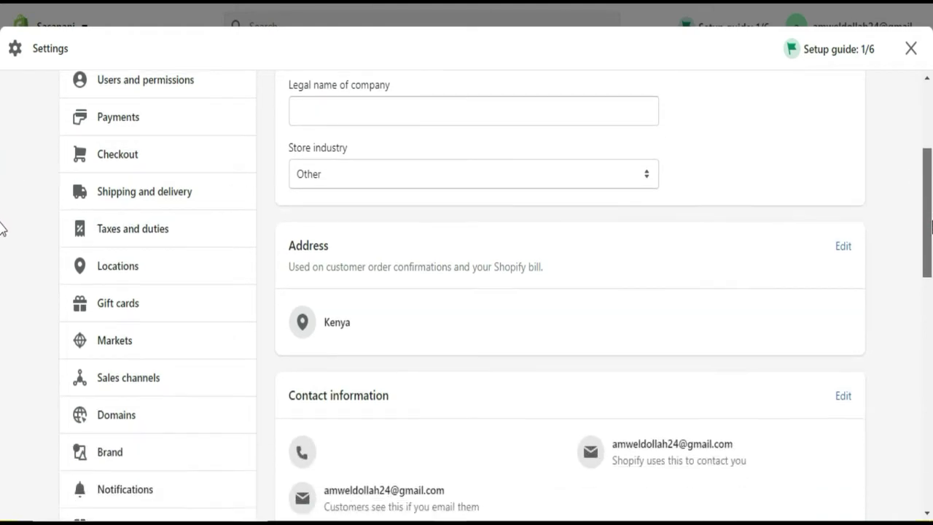
pyautogui.click(635, 145)
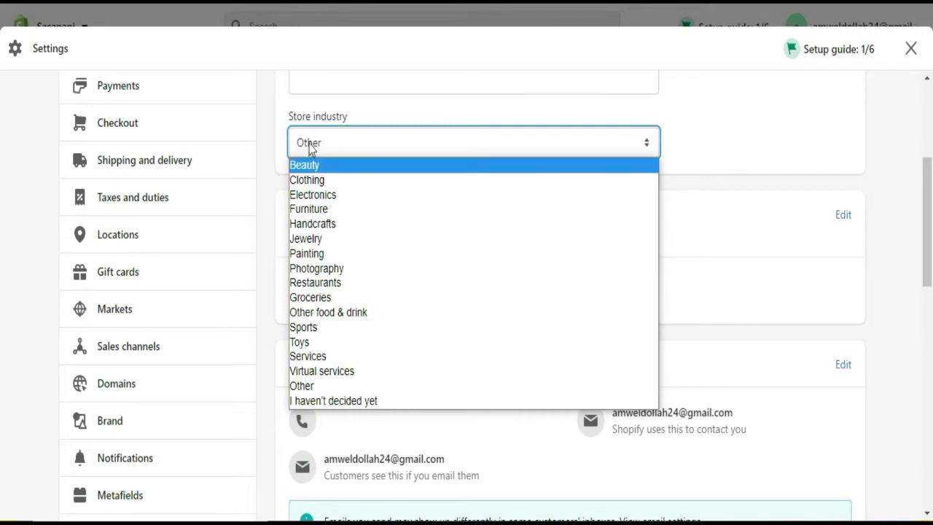
pyautogui.click(327, 240)
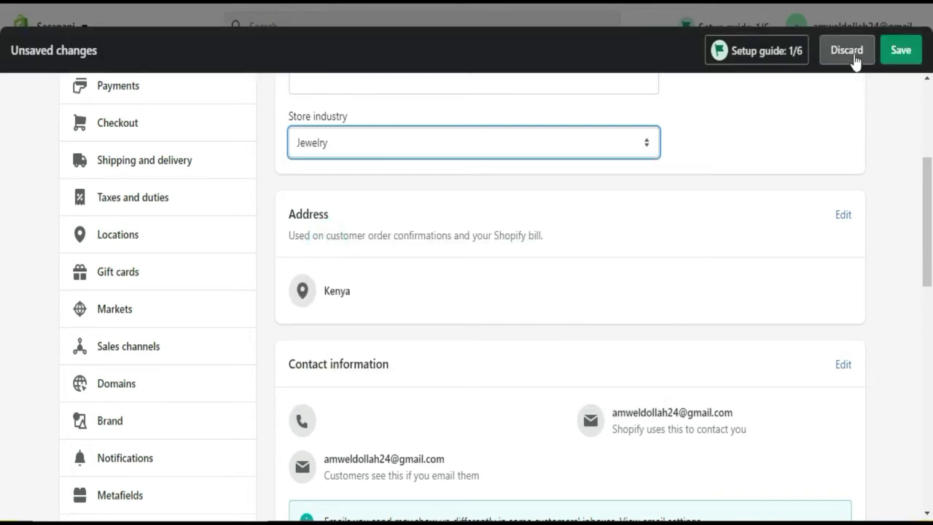
pyautogui.click(901, 51)
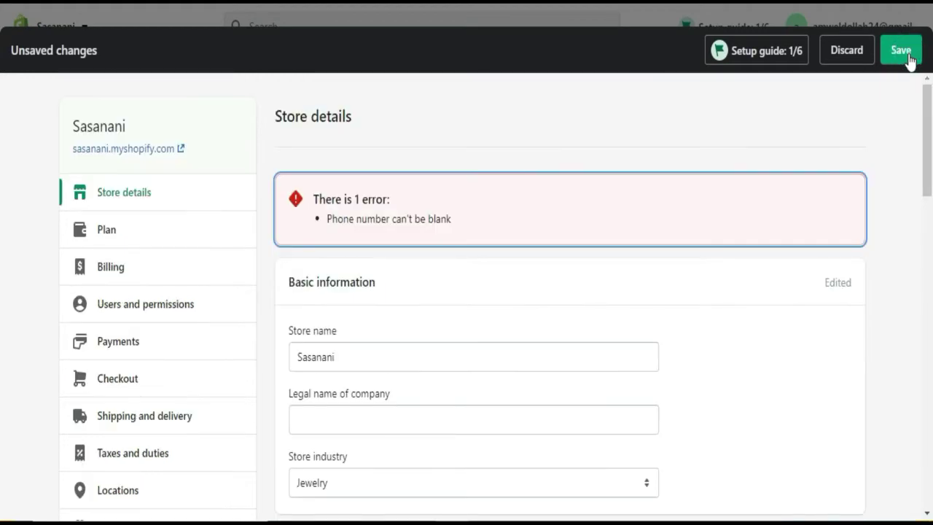
# - Enter the store's phone number in Contact information and save again
pyautogui.moveTo(928, 162); pyautogui.dragTo(928, 280)
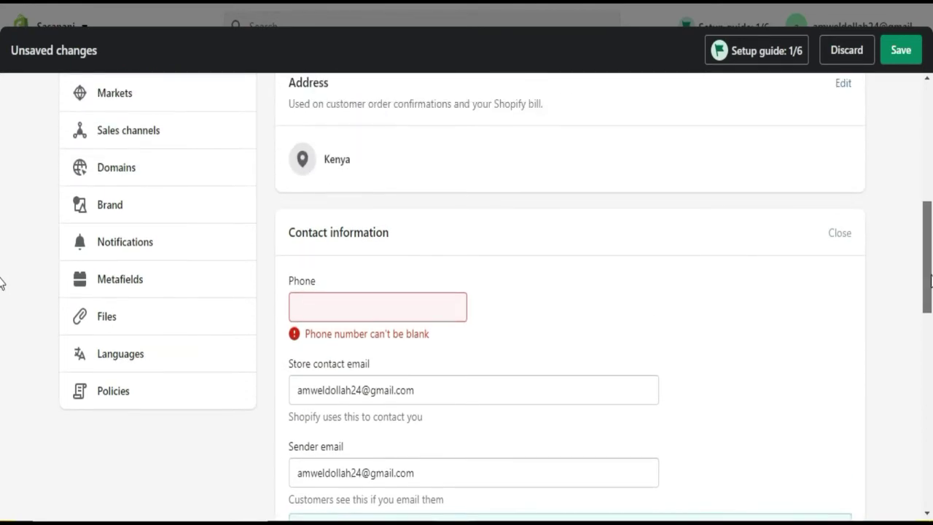
pyautogui.click(359, 312)
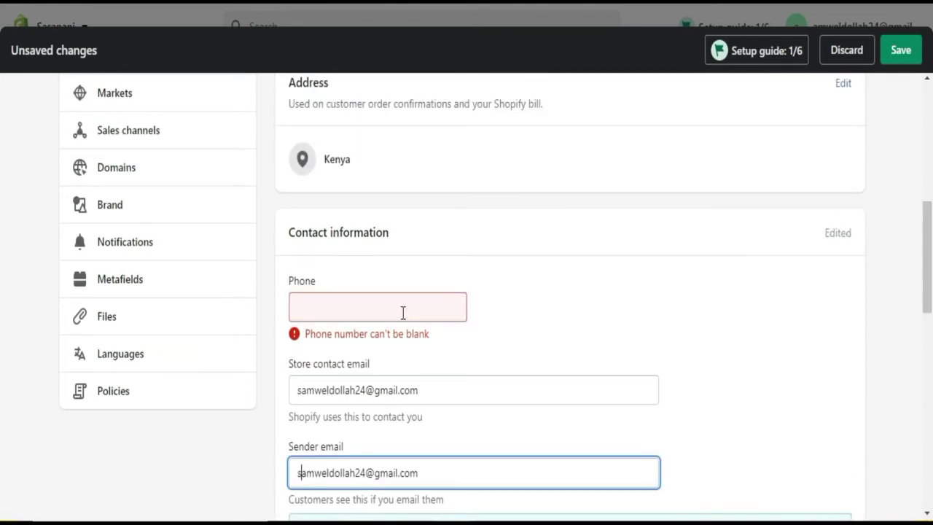
pyautogui.click(403, 312)
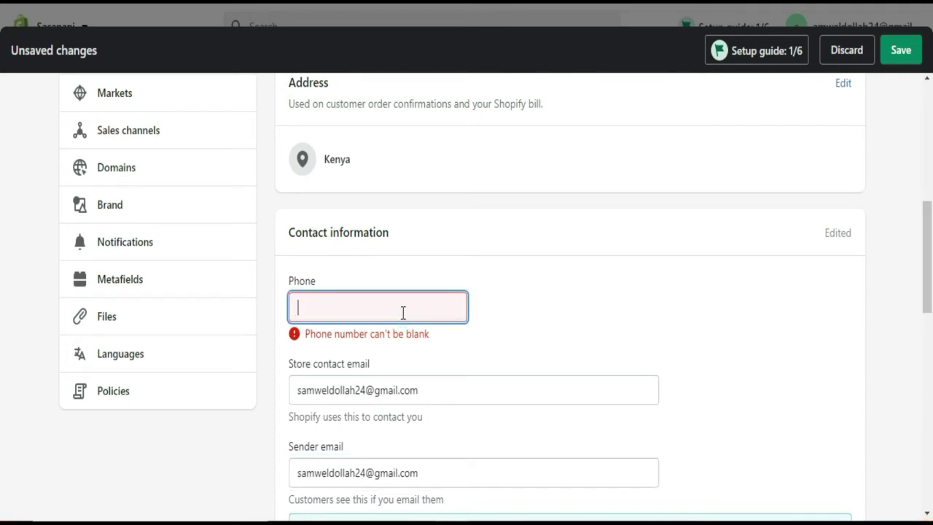
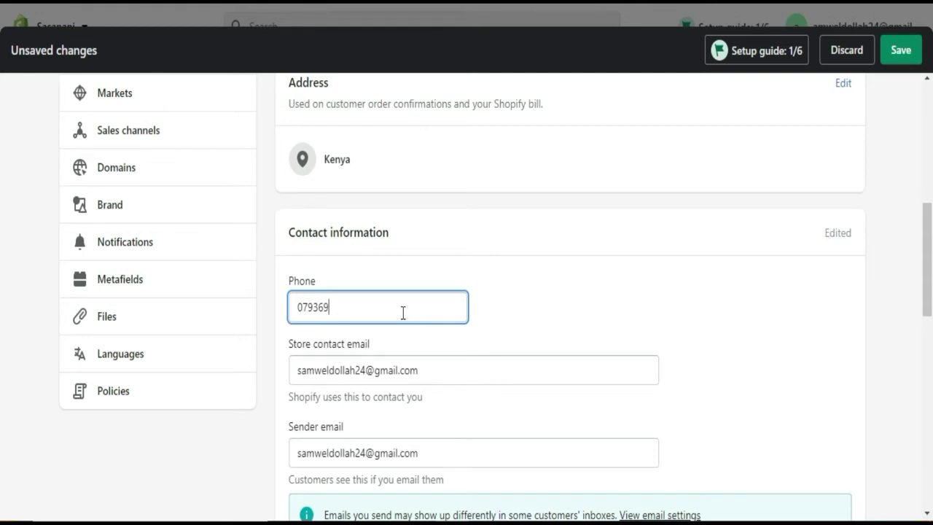
pyautogui.click(585, 312)
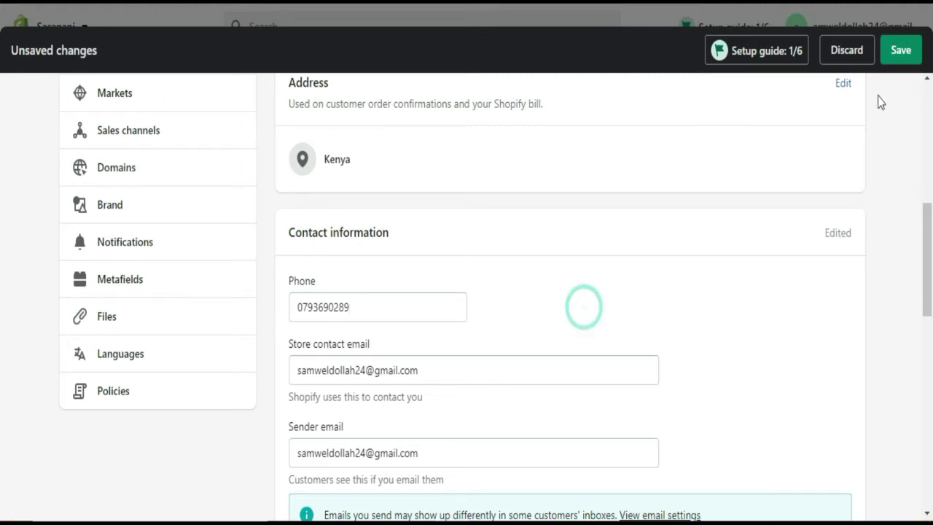
pyautogui.click(889, 64)
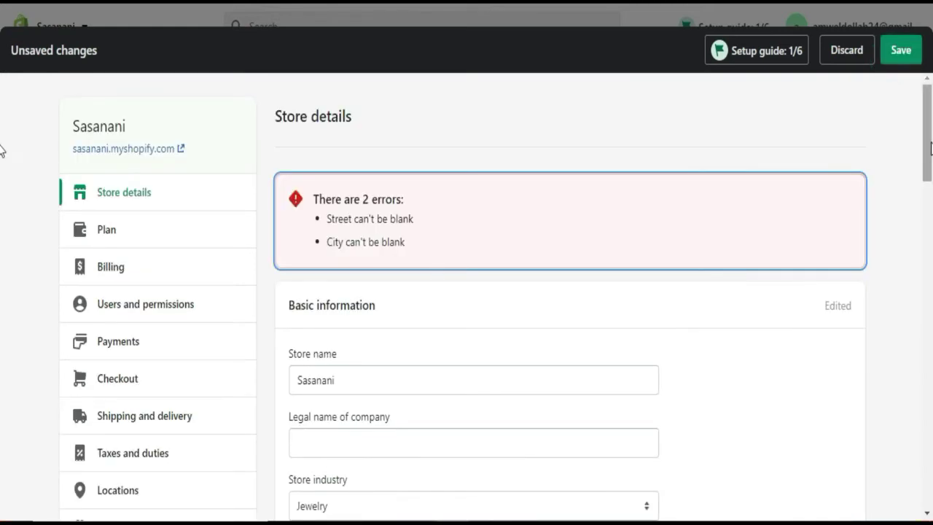
# - Fill in the empty street address field with a number and save the store details
pyautogui.scroll(-8, 2, 148)
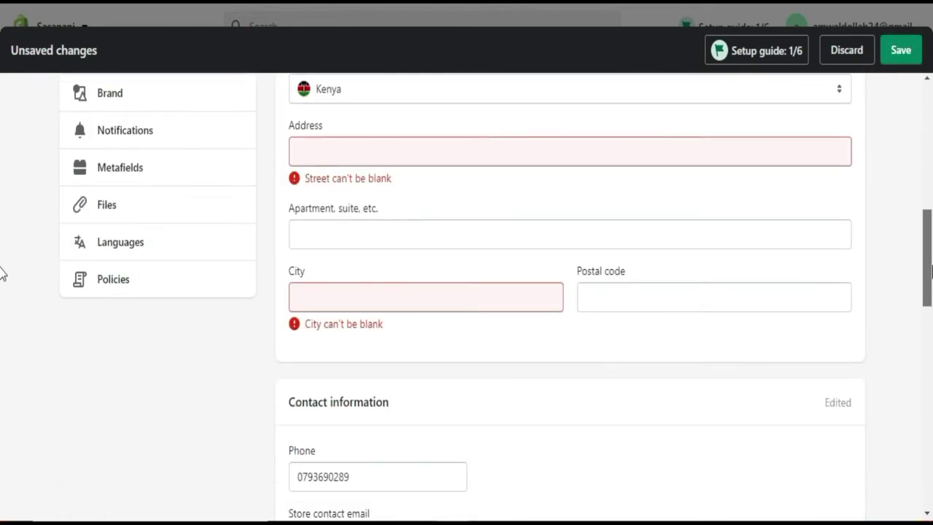
pyautogui.scroll(1, 2, 273)
pyautogui.click(477, 191)
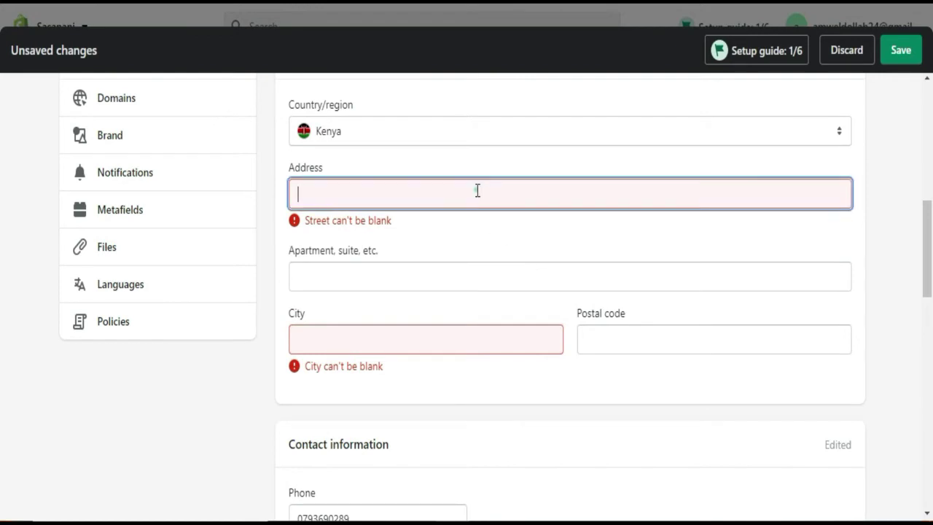
pyautogui.write('5168')
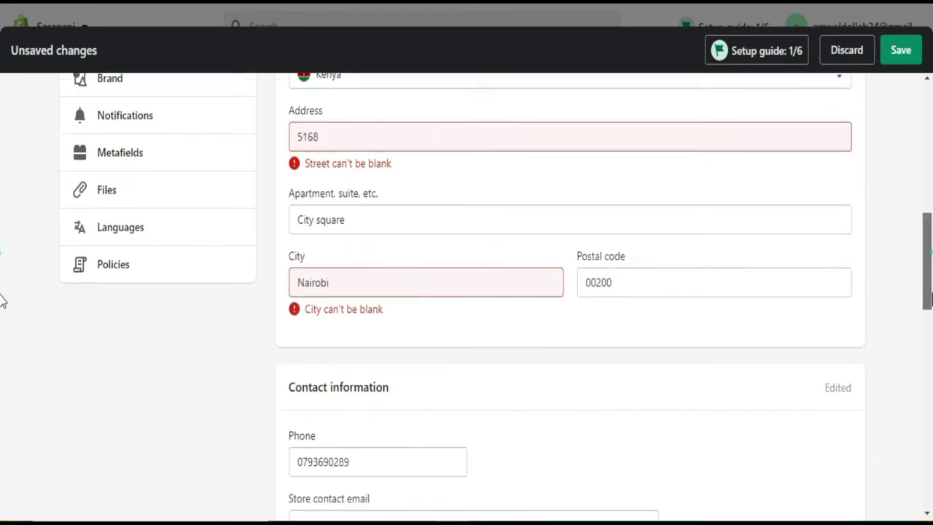
pyautogui.scroll(-5, 2, 342)
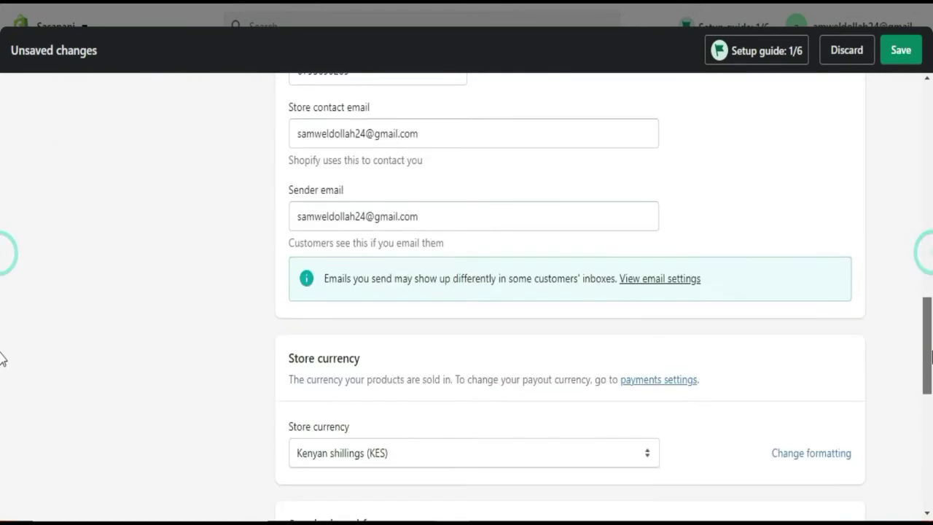
pyautogui.scroll(-7, 1, 391)
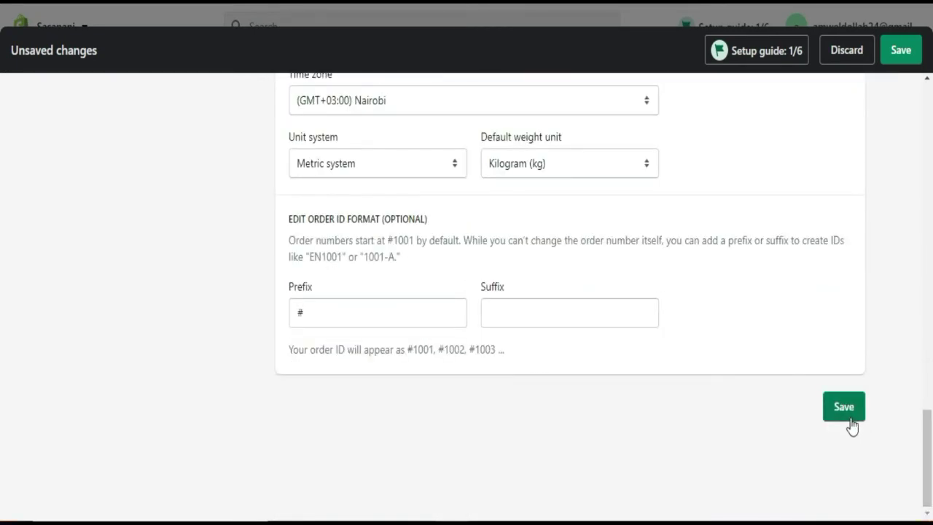
pyautogui.click(849, 415)
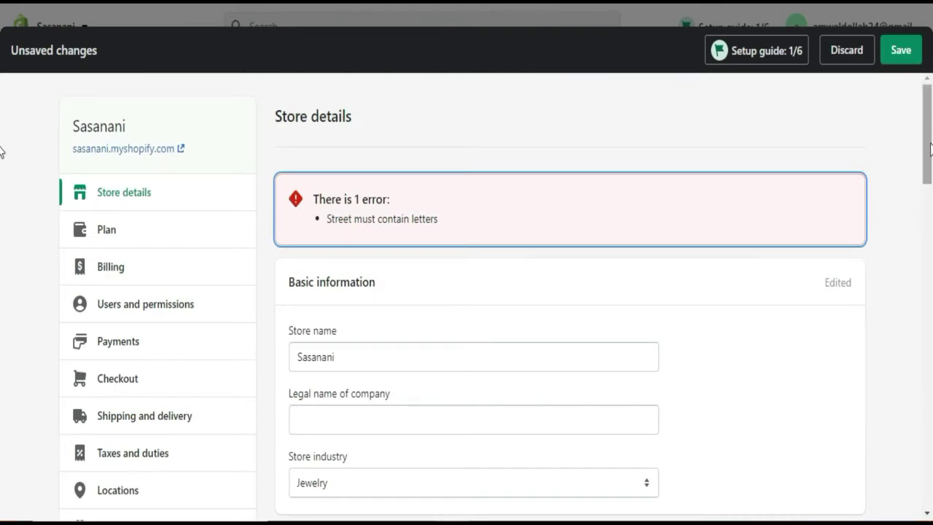
# - Replace the invalid numeric street address with the street's name
pyautogui.scroll(-3, 2, 181)
pyautogui.scroll(-3, 3, 181)
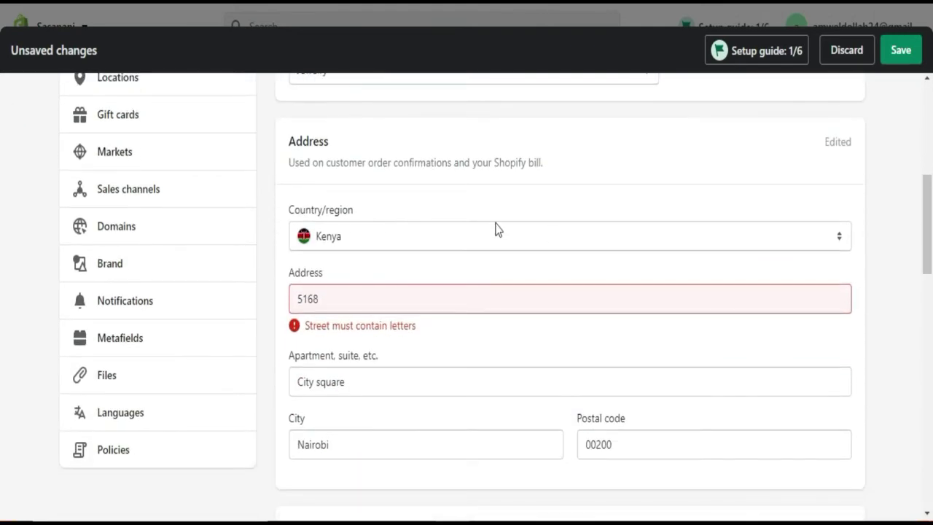
pyautogui.click(337, 302)
pyautogui.press('BackSpace')
pyautogui.press('BackSpace')
pyautogui.press('BackSpace')
pyautogui.press('BackSpace')
pyautogui.write('Uhuru')
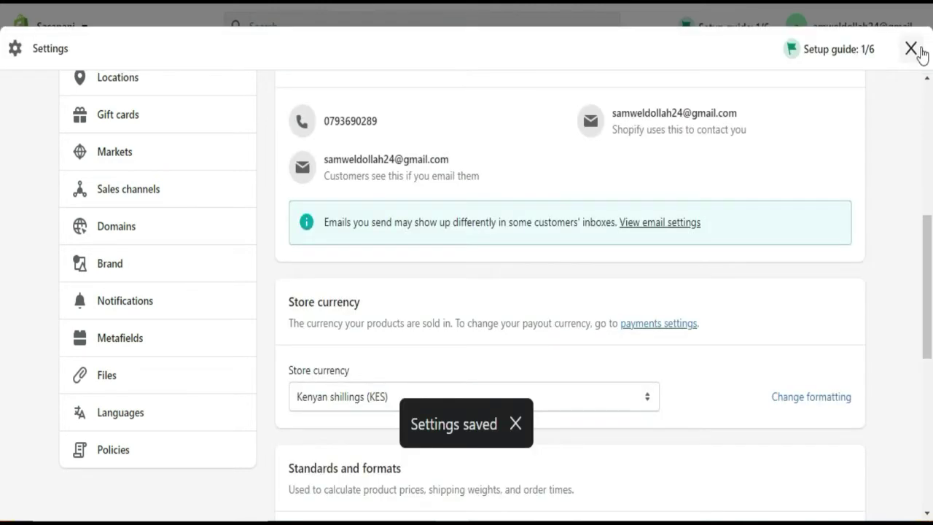
# - Keep the store currency as Kenyan shillings and units as Metric, then go to Plan settings
pyautogui.moveTo(925, 231); pyautogui.dragTo(925, 304)
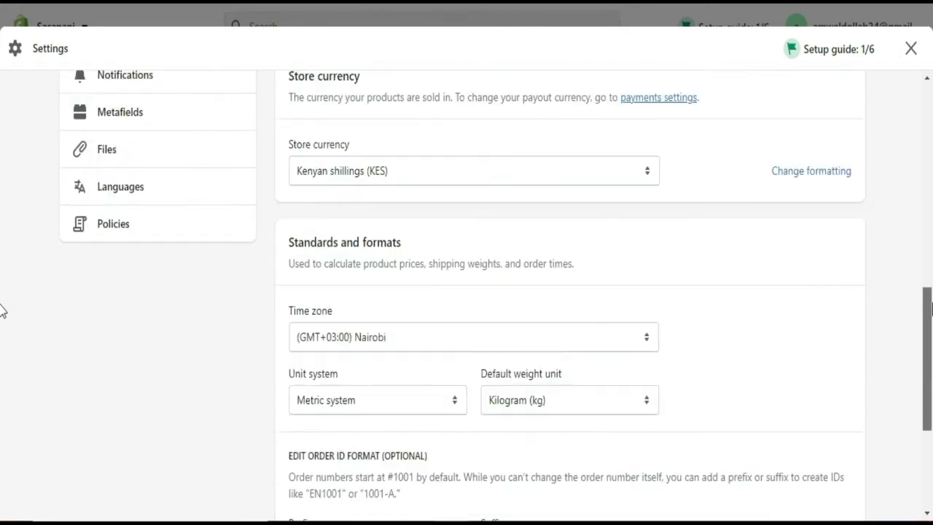
pyautogui.click(648, 172)
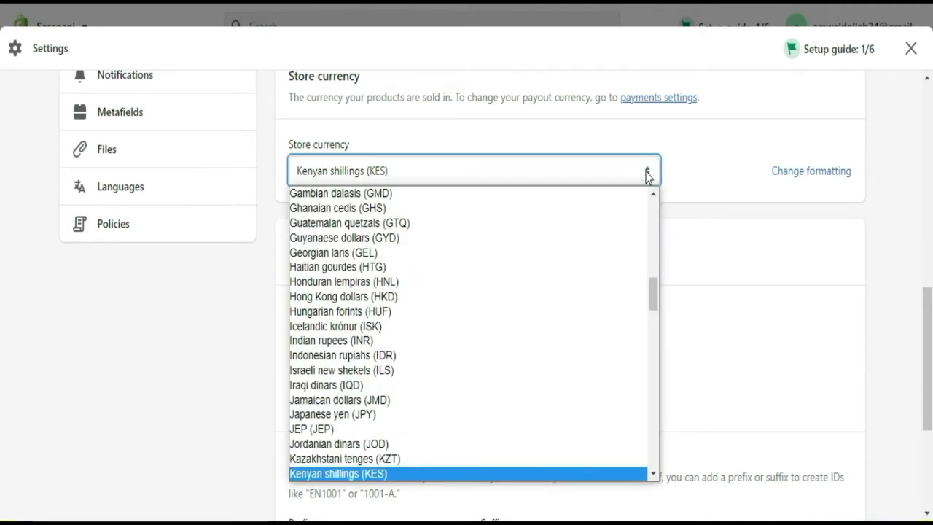
pyautogui.click(728, 134)
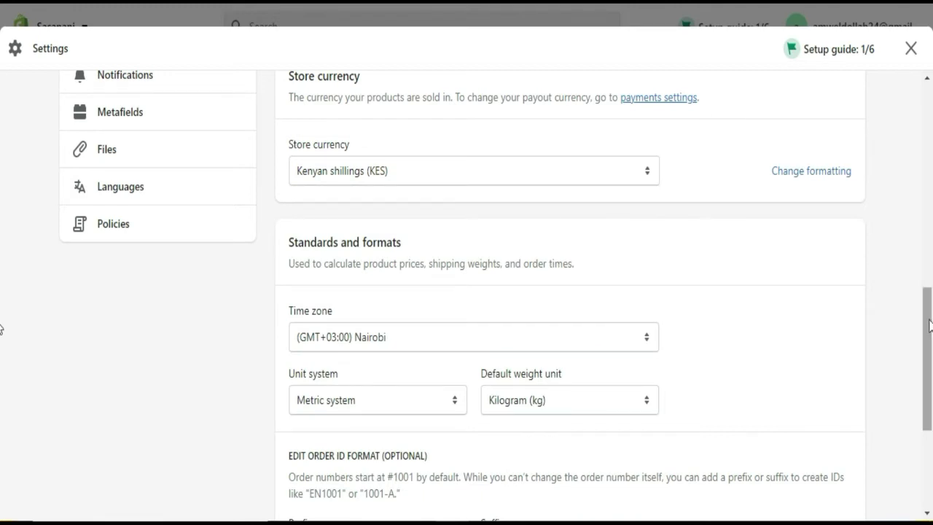
pyautogui.click(929, 324)
pyautogui.moveTo(929, 350)
pyautogui.mouseDown()
pyautogui.moveTo(929, 376)
pyautogui.moveTo(929, 336)
pyautogui.mouseUp()
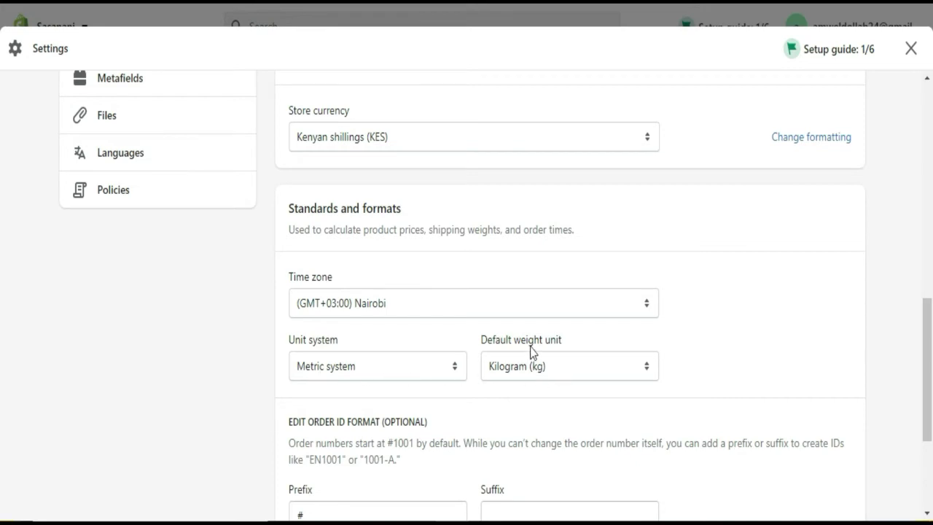
pyautogui.click(453, 370)
pyautogui.click(452, 368)
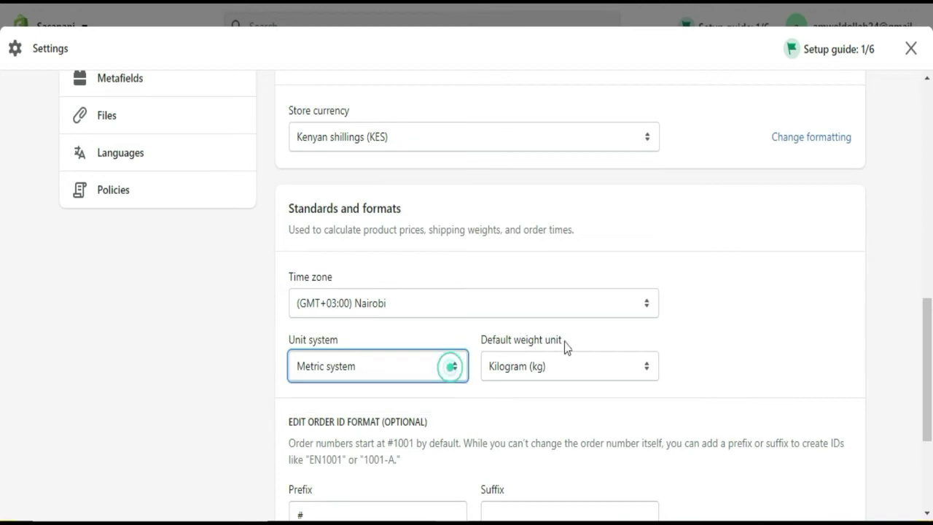
pyautogui.moveTo(929, 336); pyautogui.dragTo(917, 113)
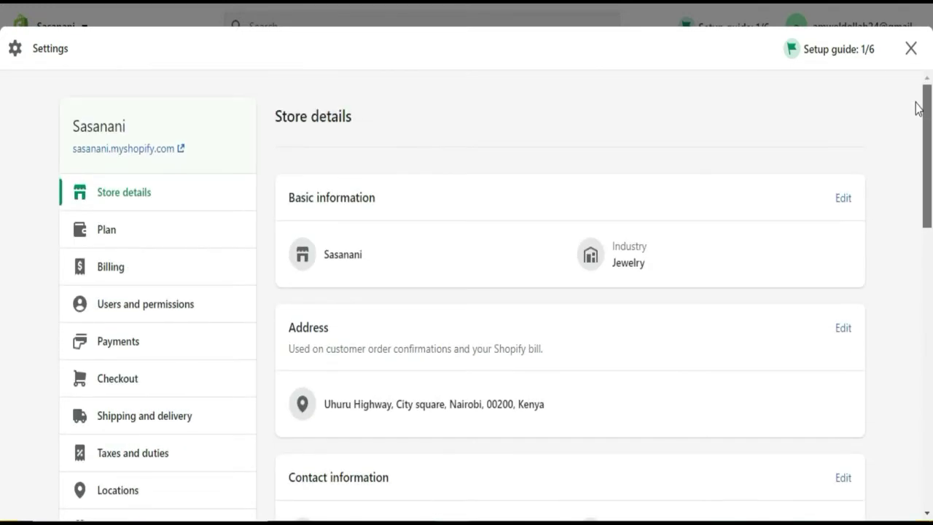
pyautogui.click(135, 240)
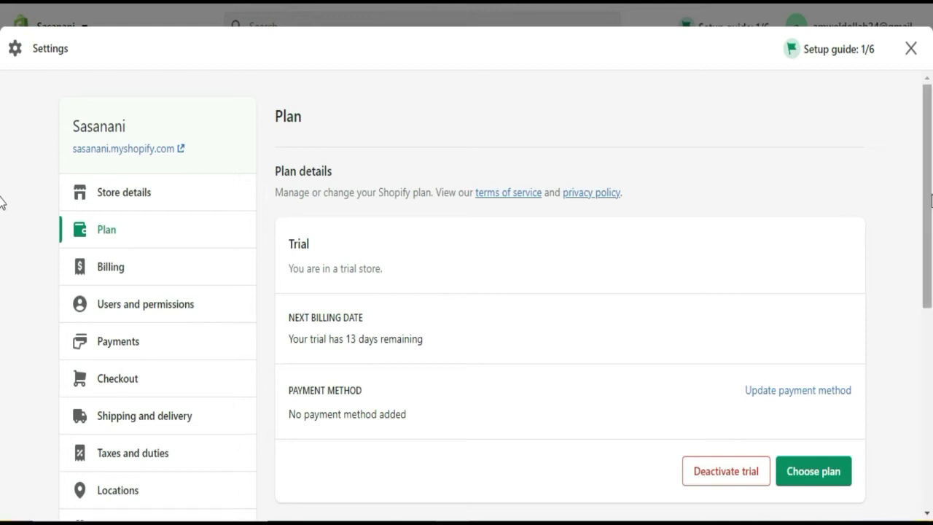
# - Scroll through the trial plan details, then go to the Billing settings
pyautogui.scroll(-2, 1, 201)
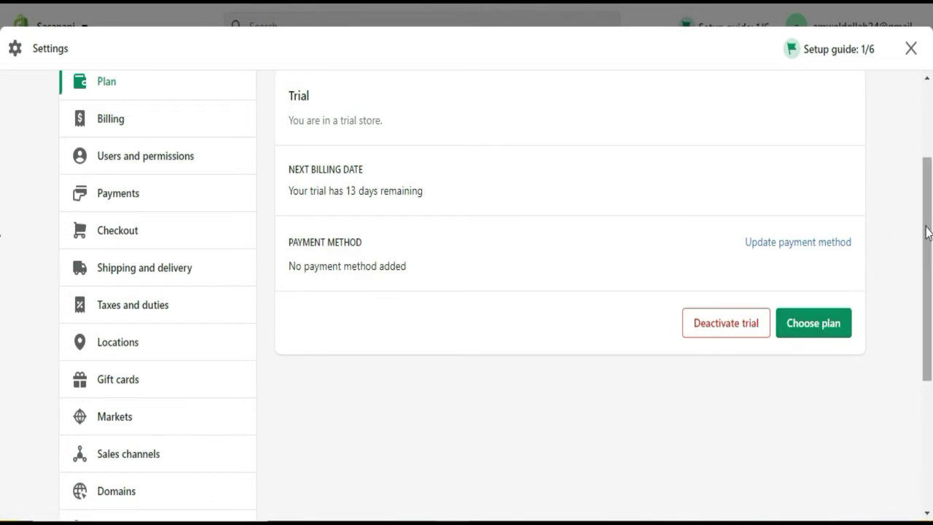
pyautogui.moveTo(926, 231); pyautogui.dragTo(921, 208)
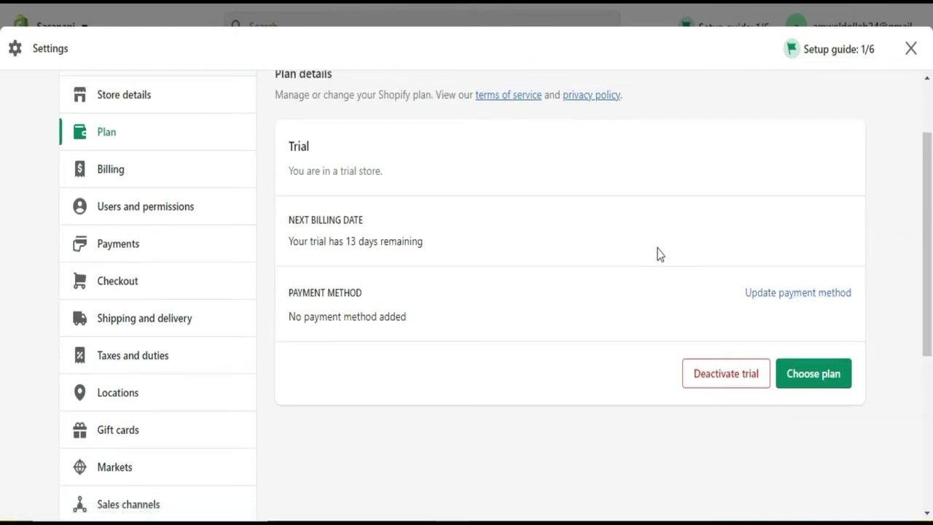
pyautogui.click(116, 175)
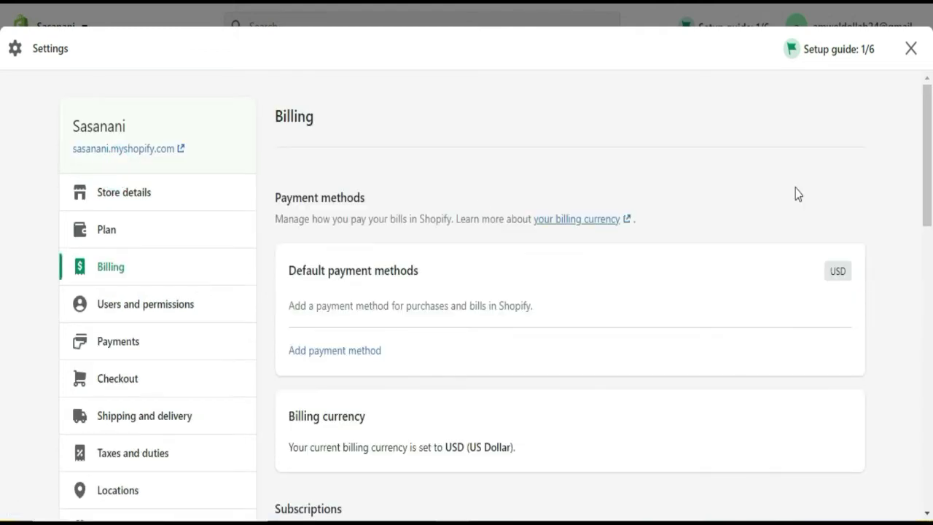
# - Start adding a payment method under Default payment methods on the Billing page
pyautogui.moveTo(931, 166); pyautogui.dragTo(925, 191)
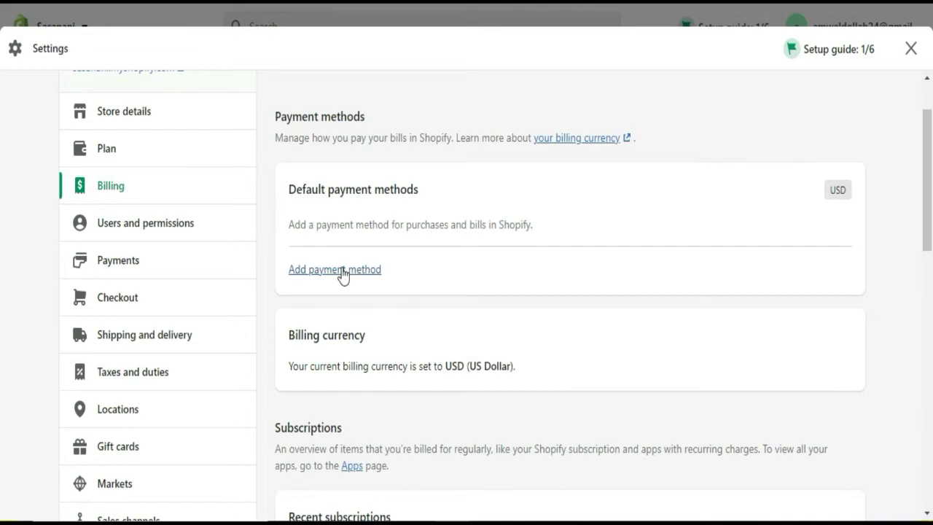
pyautogui.click(343, 271)
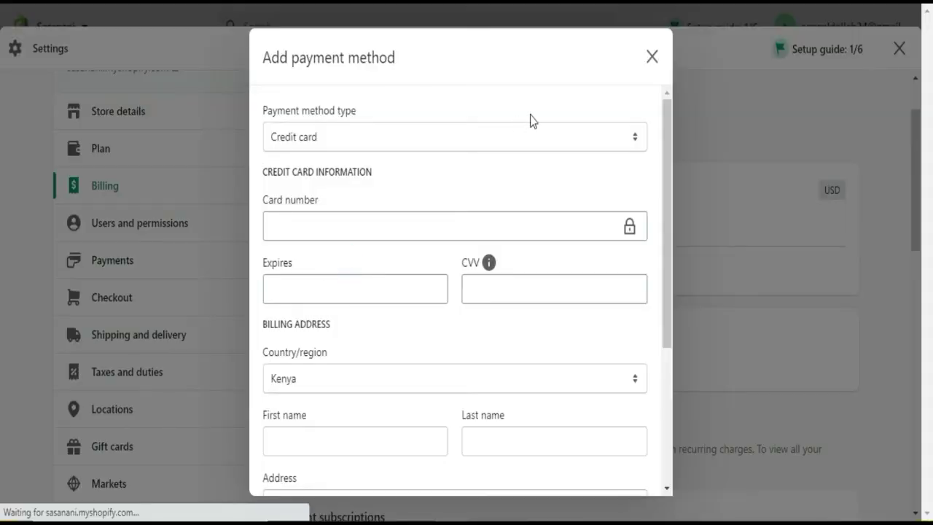
# - Check the Credit card and PayPal payment type options, then close the dialog without adding one
pyautogui.click(564, 136)
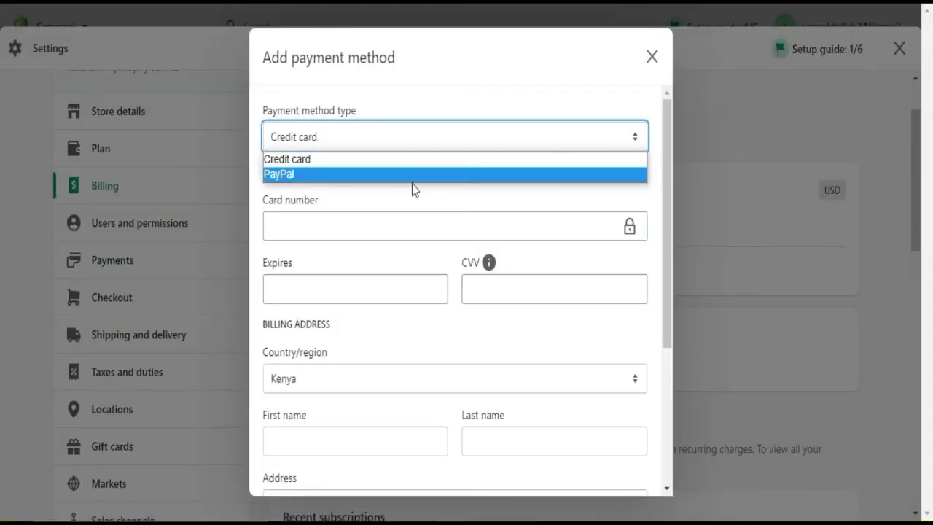
pyautogui.click(591, 140)
pyautogui.click(589, 141)
pyautogui.click(653, 56)
pyautogui.click(652, 56)
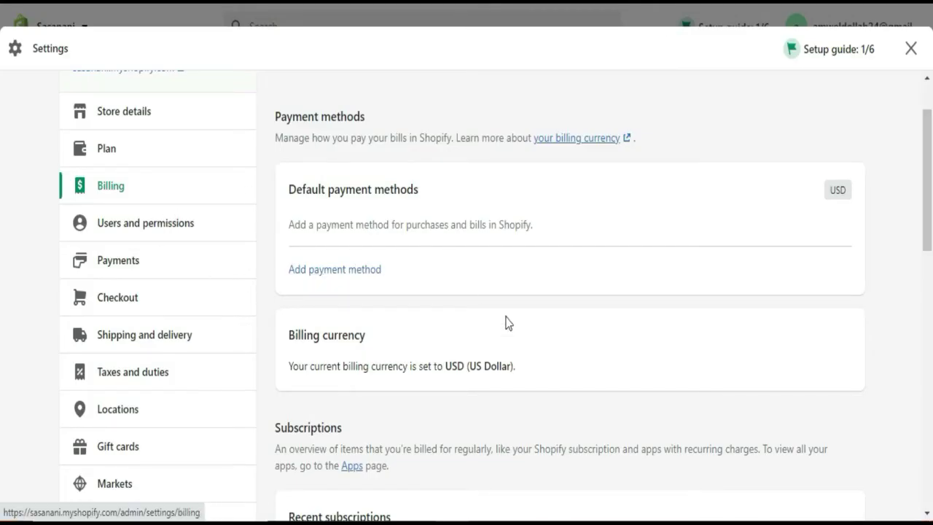
# - Scroll through Subscriptions and Bills on Billing, then go to Users and permissions
pyautogui.scroll(-4, 2, 218)
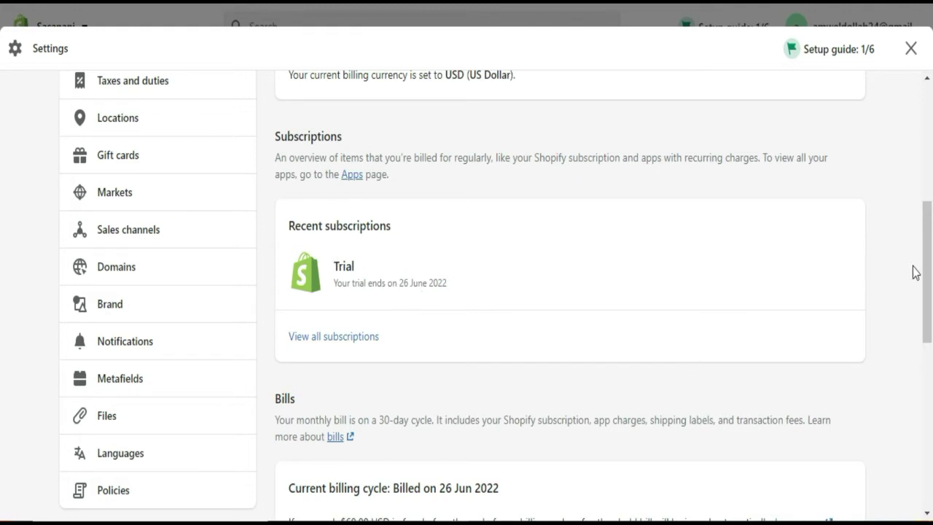
pyautogui.moveTo(927, 270); pyautogui.dragTo(930, 358)
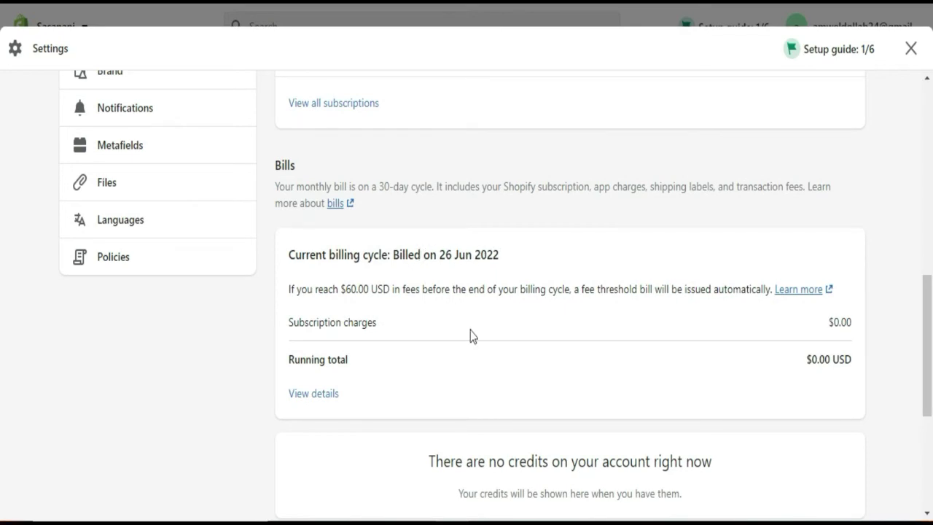
pyautogui.moveTo(926, 329); pyautogui.dragTo(920, 142)
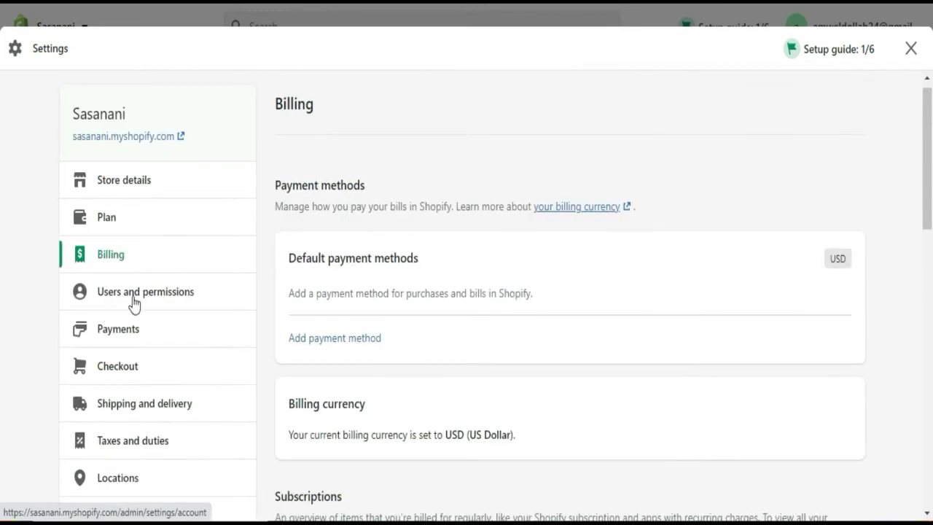
pyautogui.click(133, 293)
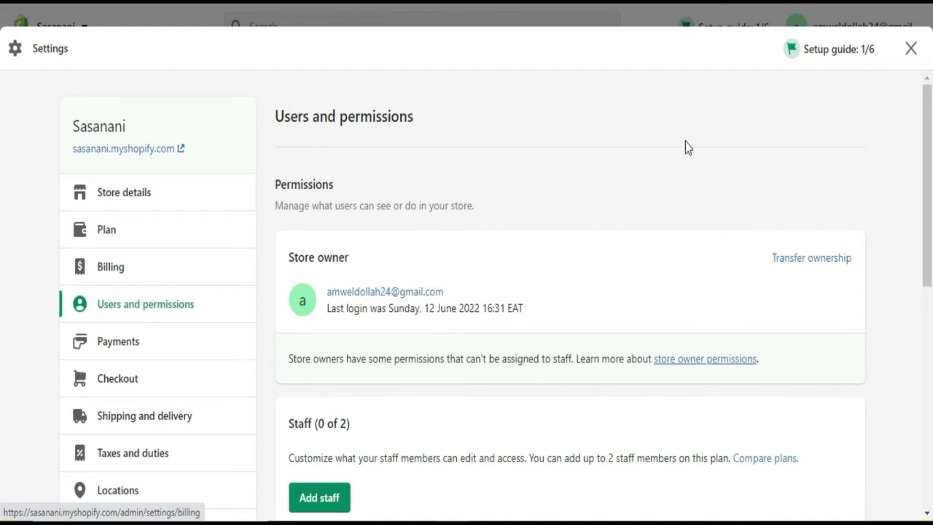
# - Open the Add staff form from the Staff section of Users and permissions
pyautogui.moveTo(930, 160); pyautogui.dragTo(930, 286)
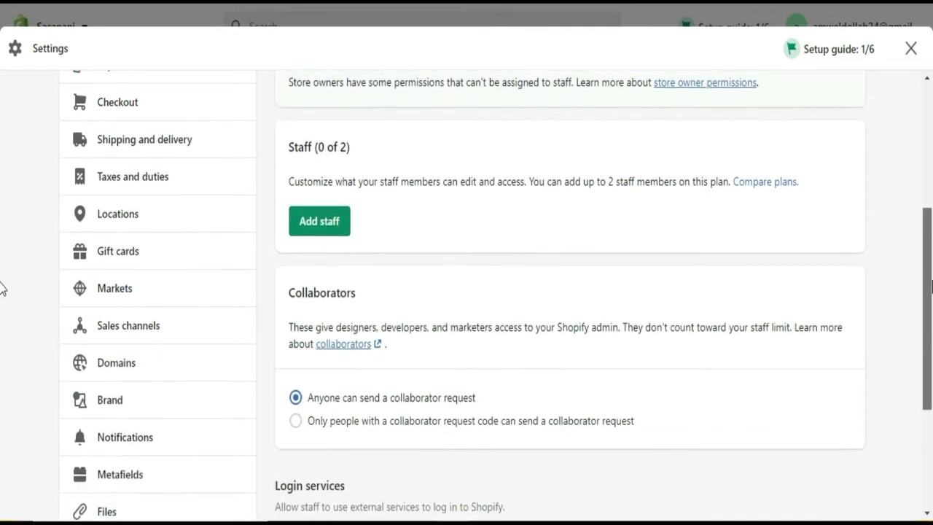
pyautogui.click(319, 223)
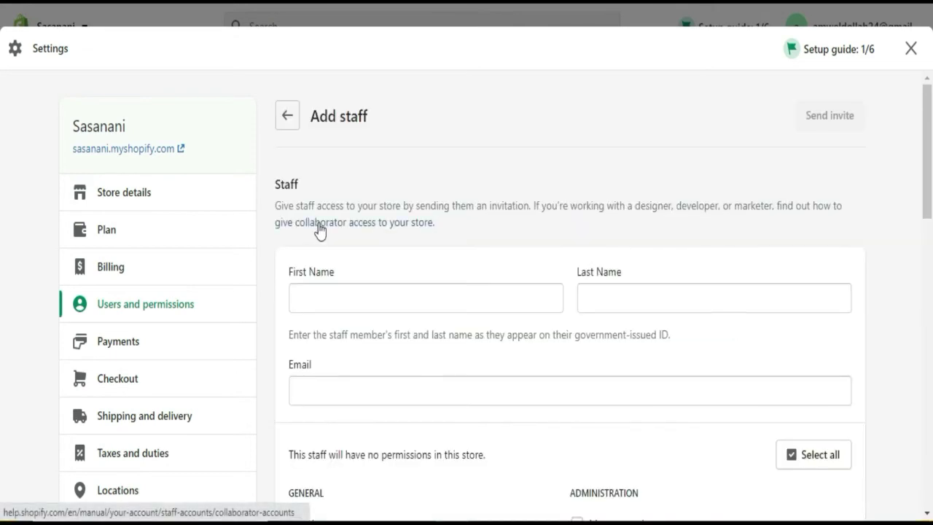
# - Grant the new staff member all permissions, then go to Payments without sending the invite
pyautogui.moveTo(930, 153); pyautogui.dragTo(816, 230)
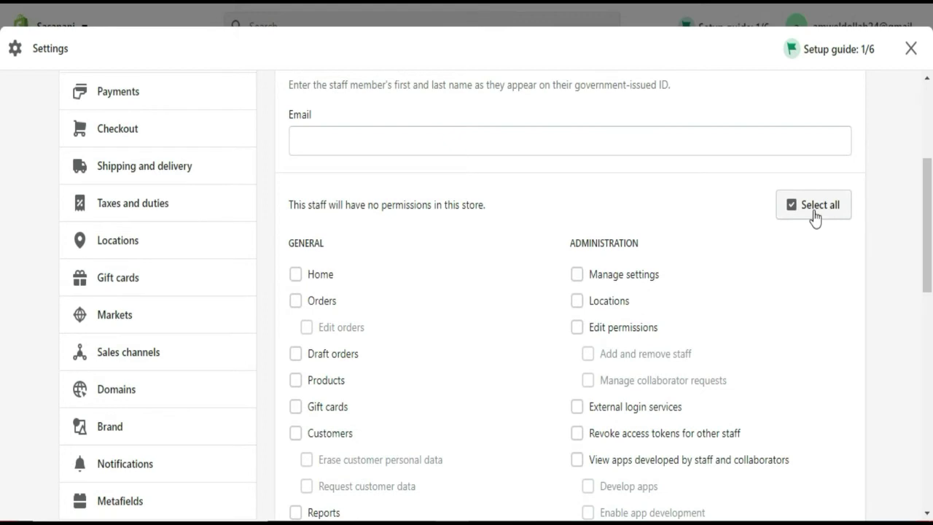
pyautogui.click(815, 218)
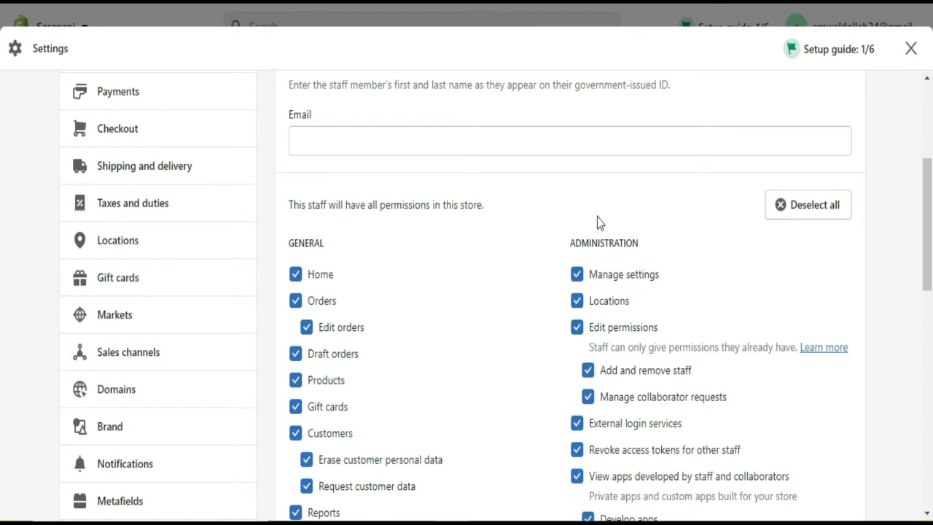
pyautogui.moveTo(931, 218); pyautogui.dragTo(931, 271)
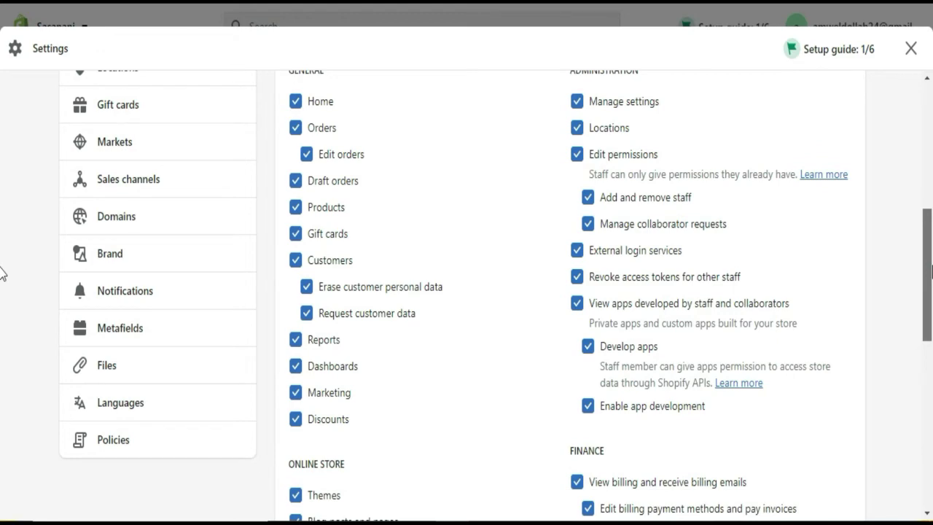
pyautogui.moveTo(931, 271); pyautogui.dragTo(916, 164)
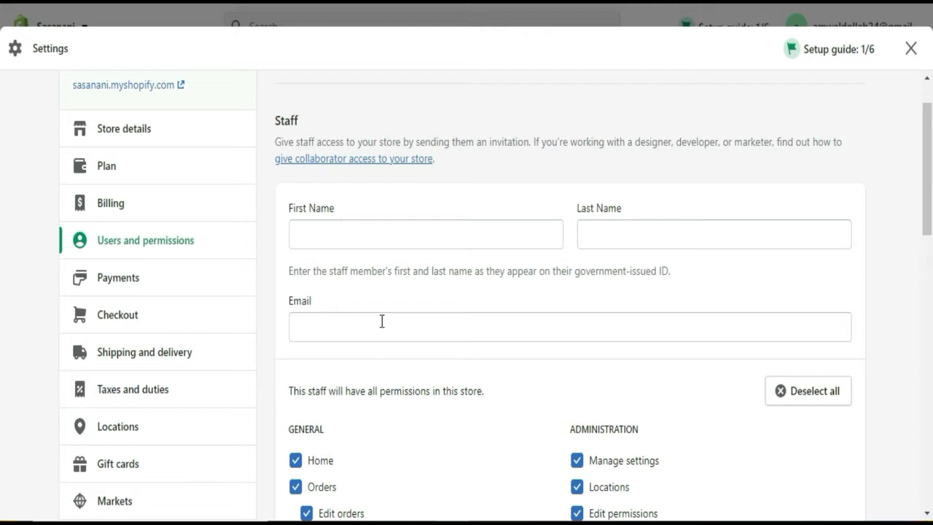
pyautogui.click(173, 287)
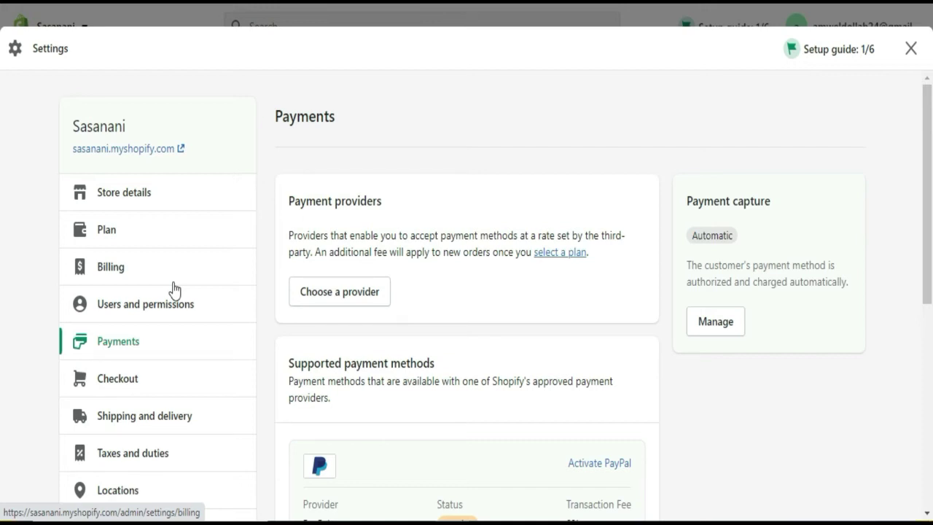
# - List third-party payment providers such as Bogus Gateway and 2Checkout via 'Choose a provider'
pyautogui.click(354, 301)
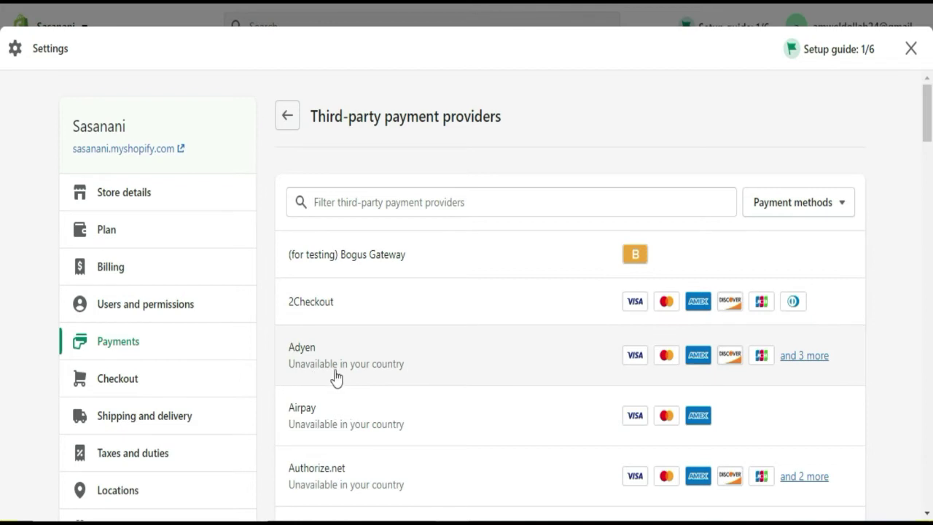
# - Filter providers for 'stripe', see it's unavailable in Kenya, clear the filter and go back
pyautogui.click(495, 204)
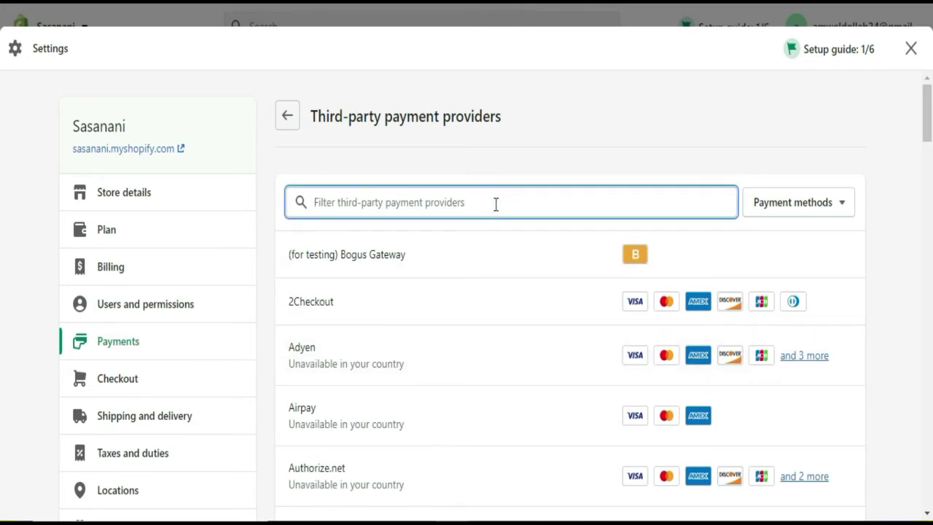
pyautogui.write('stripe')
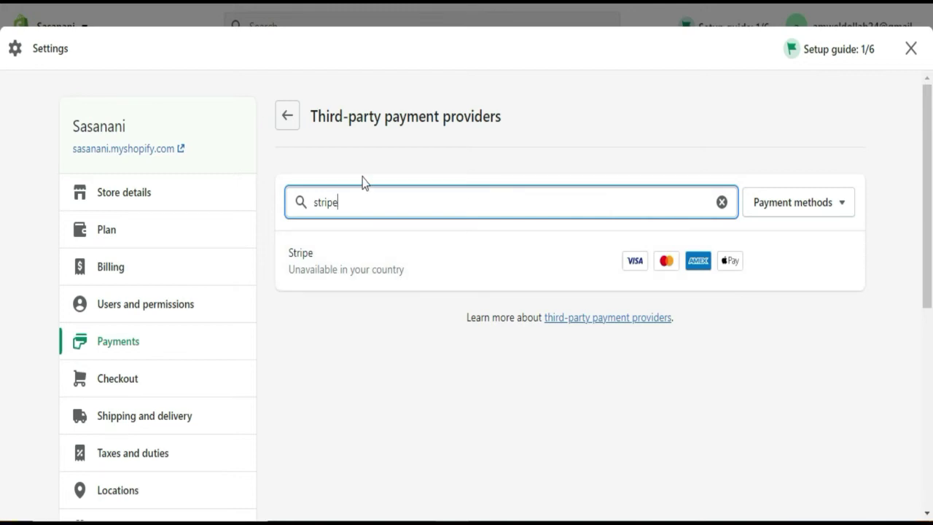
pyautogui.press('BackSpace')
pyautogui.press('BackSpace')
pyautogui.press('BackSpace')
pyautogui.press('BackSpace')
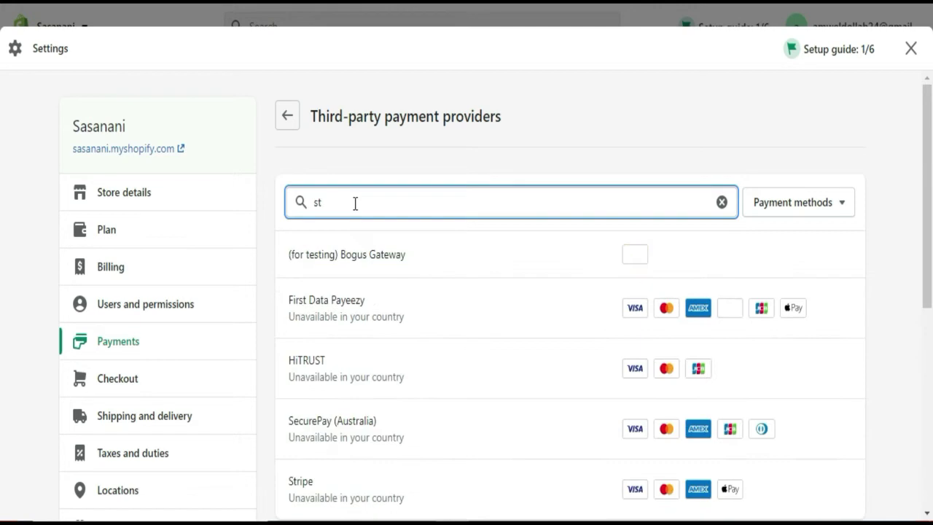
pyautogui.press('BackSpace')
pyautogui.press('BackSpace')
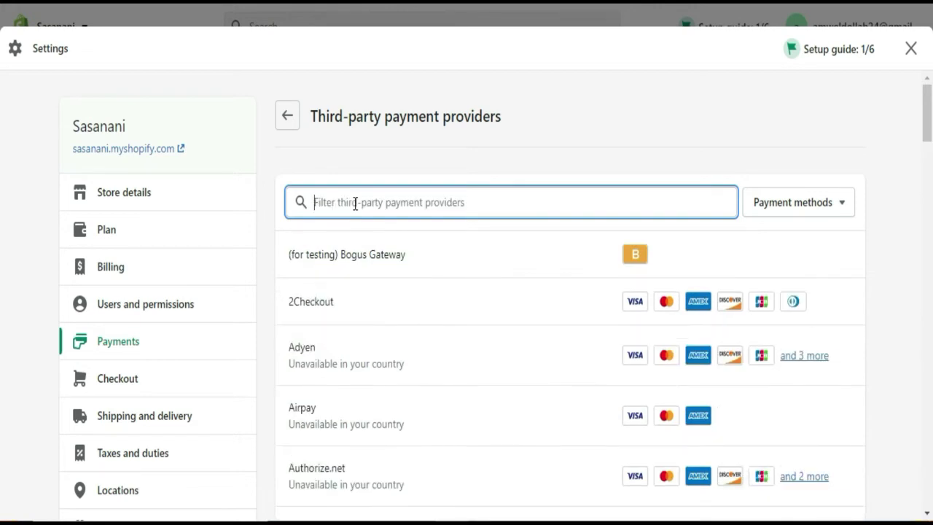
pyautogui.click(290, 127)
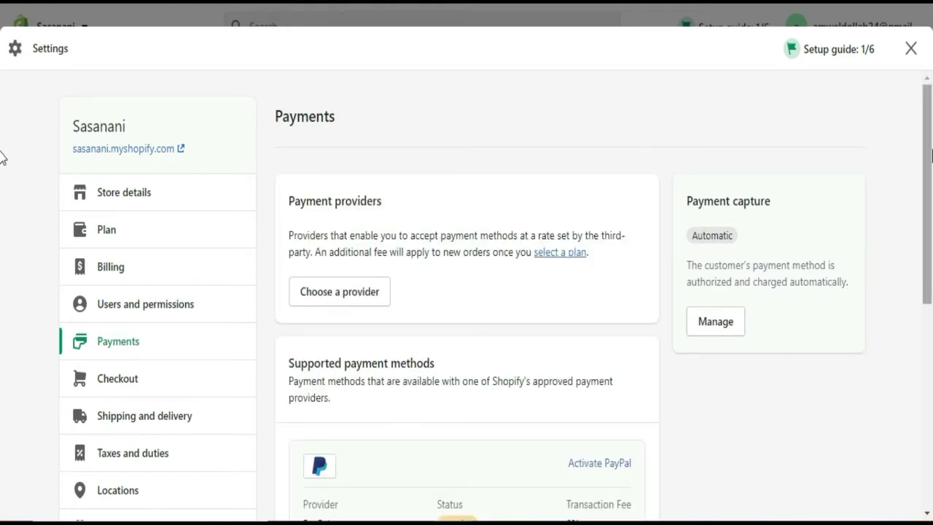
# - Check that PayPal is inactive under Supported payment methods, then open Add payment methods
pyautogui.moveTo(932, 154); pyautogui.dragTo(931, 219)
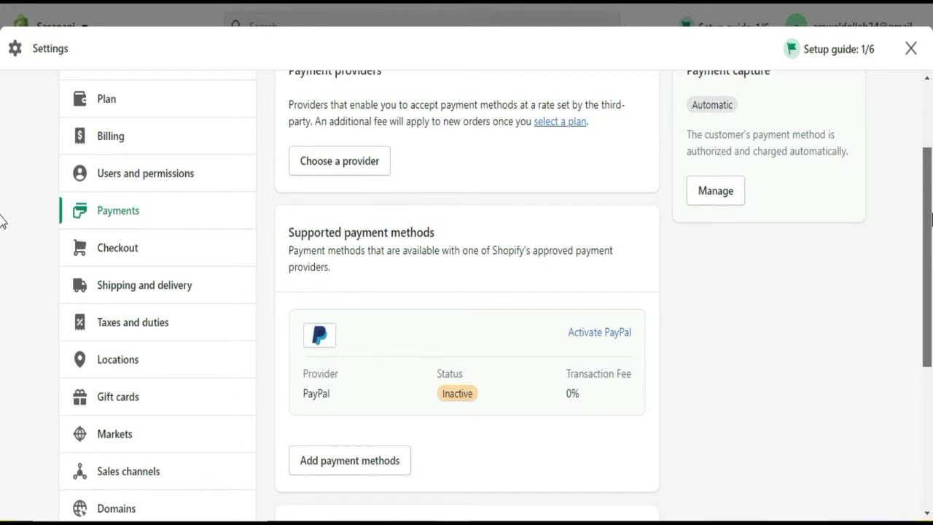
pyautogui.moveTo(931, 218); pyautogui.dragTo(931, 251)
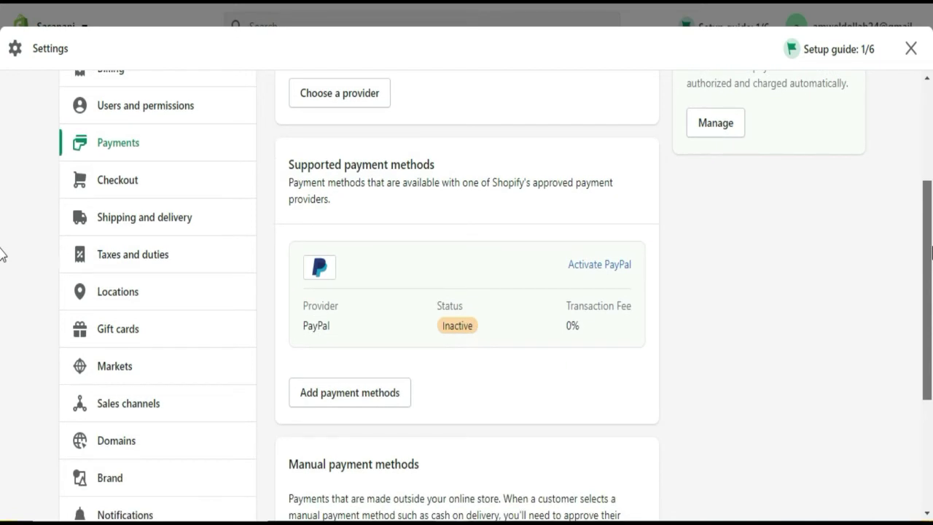
pyautogui.moveTo(931, 251); pyautogui.dragTo(931, 269)
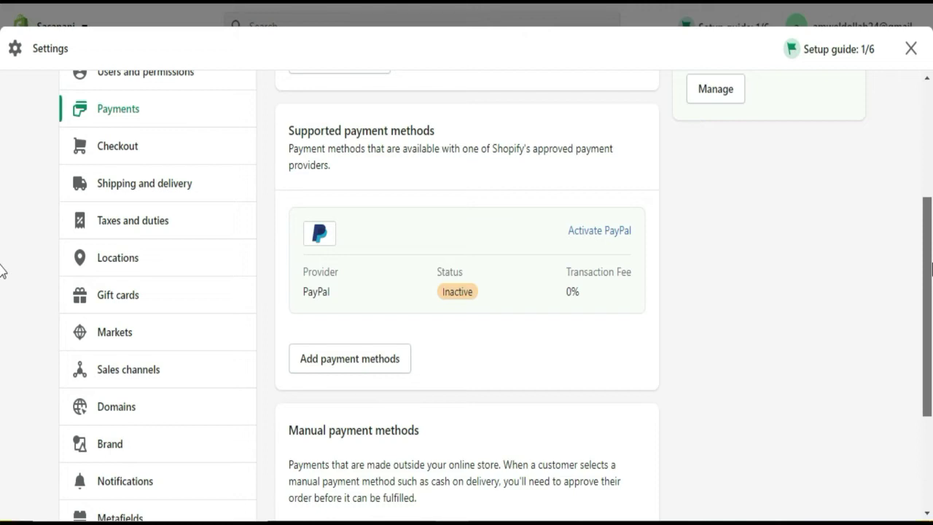
pyautogui.moveTo(930, 269); pyautogui.dragTo(929, 243)
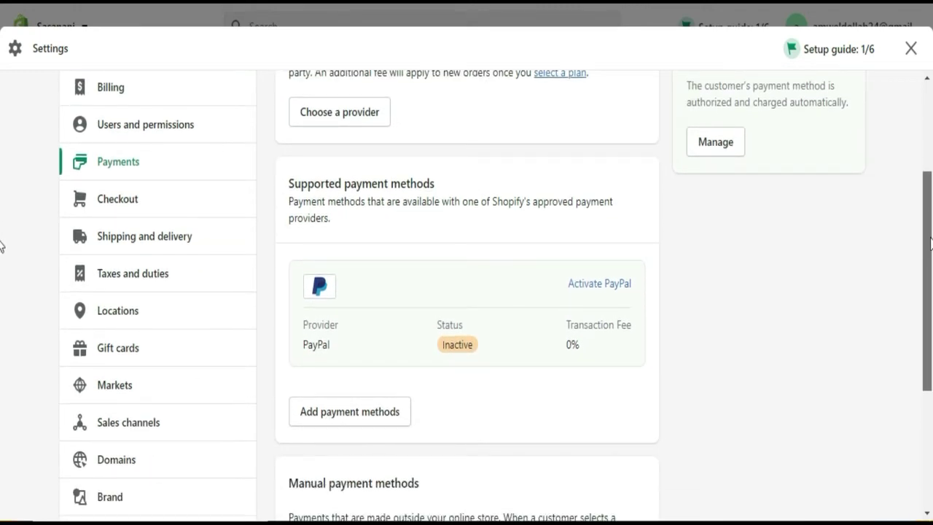
pyautogui.moveTo(931, 243); pyautogui.dragTo(930, 259)
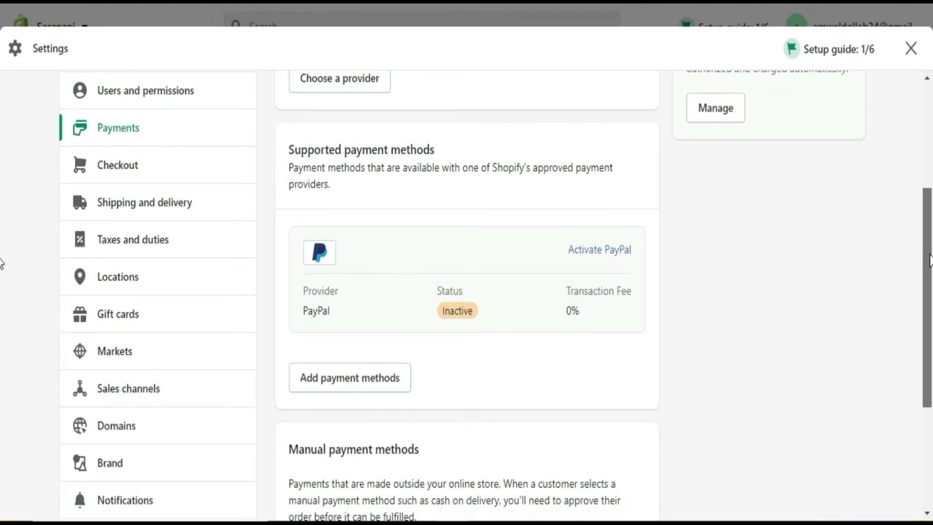
pyautogui.click(350, 379)
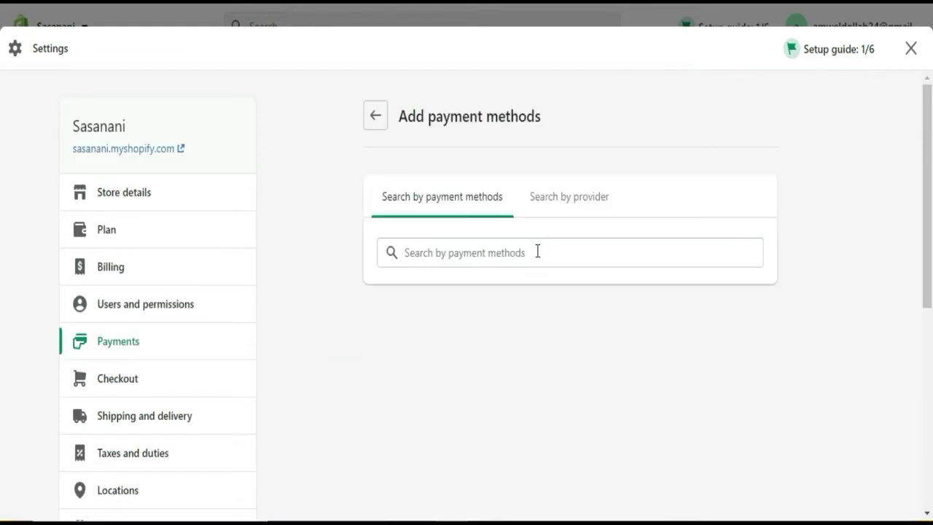
# - Browse addable payment methods like Visa and Mastercard, then switch to Checkout settings
pyautogui.click(498, 246)
pyautogui.click(497, 247)
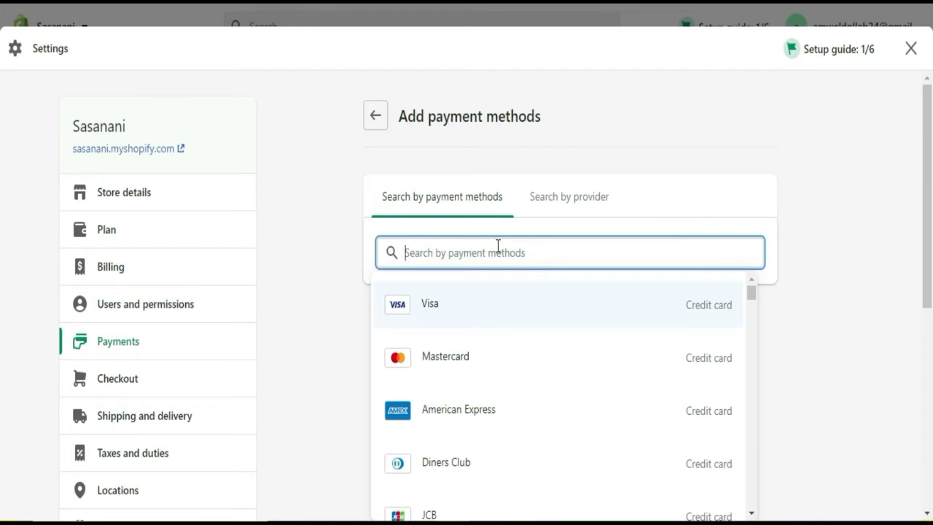
pyautogui.click(156, 379)
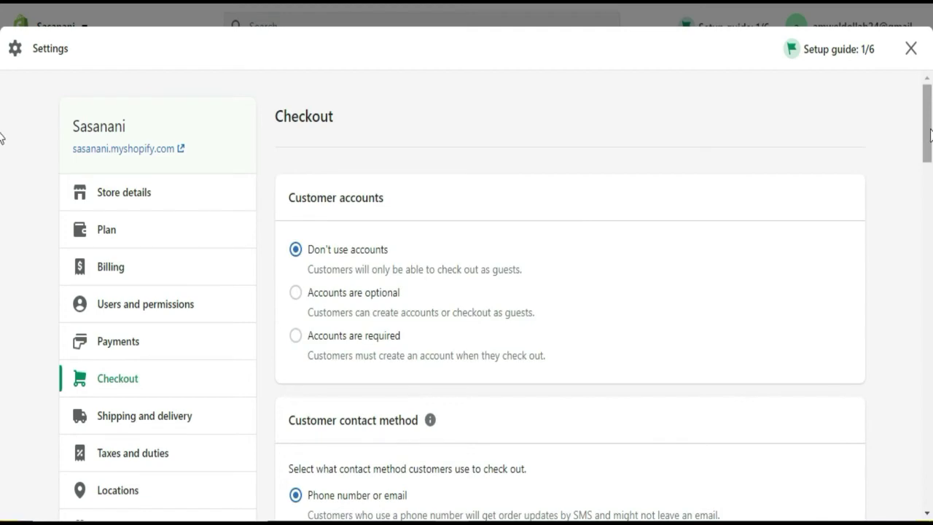
# - Enable the SMS or email option for shipping updates under Customer contact method
pyautogui.moveTo(929, 135)
pyautogui.mouseDown()
pyautogui.moveTo(929, 426)
pyautogui.moveTo(919, 131)
pyautogui.mouseUp()
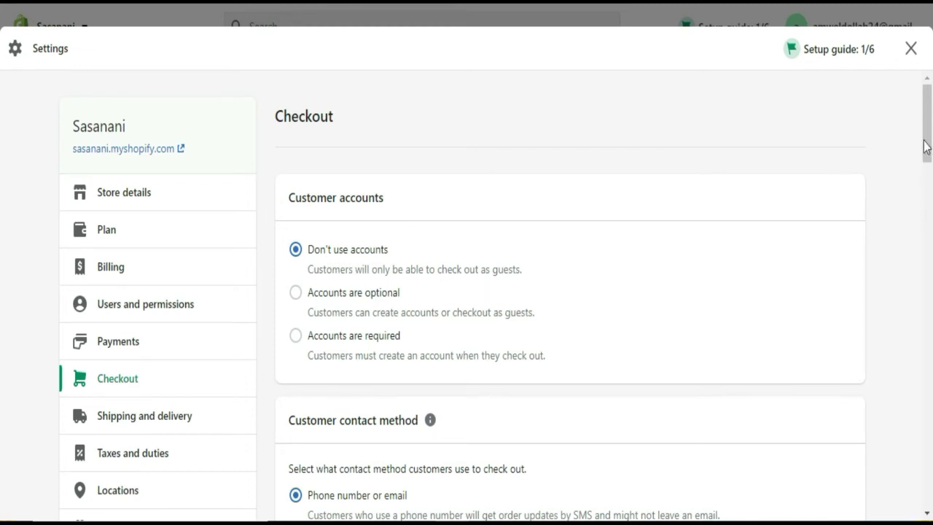
pyautogui.scroll(-3, 3, 172)
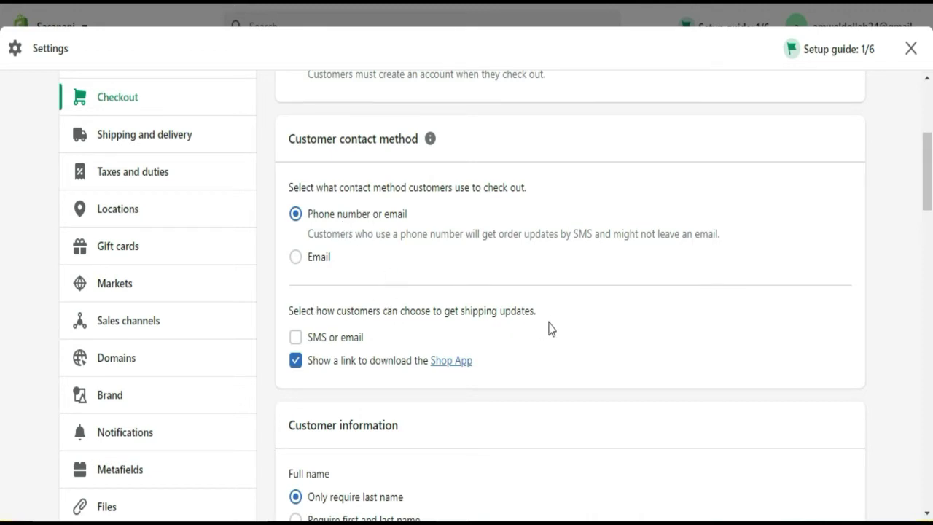
pyautogui.click(292, 340)
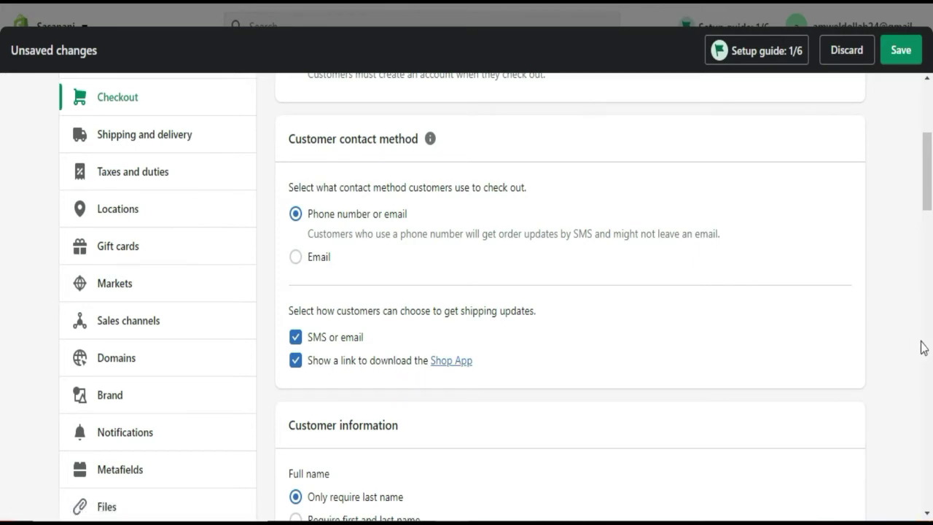
# - Set Full name to 'Require first and last name', leaving Address line 2 optional
pyautogui.moveTo(929, 191); pyautogui.dragTo(930, 238)
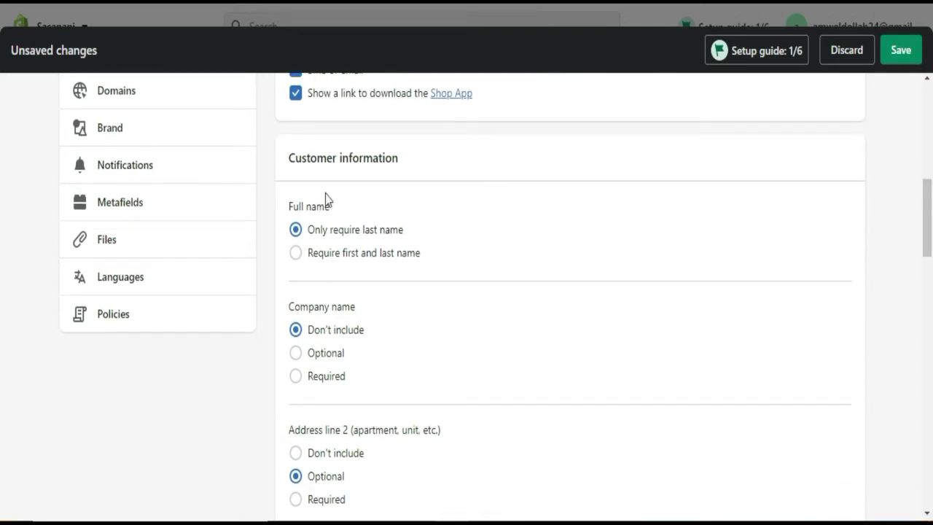
pyautogui.click(298, 261)
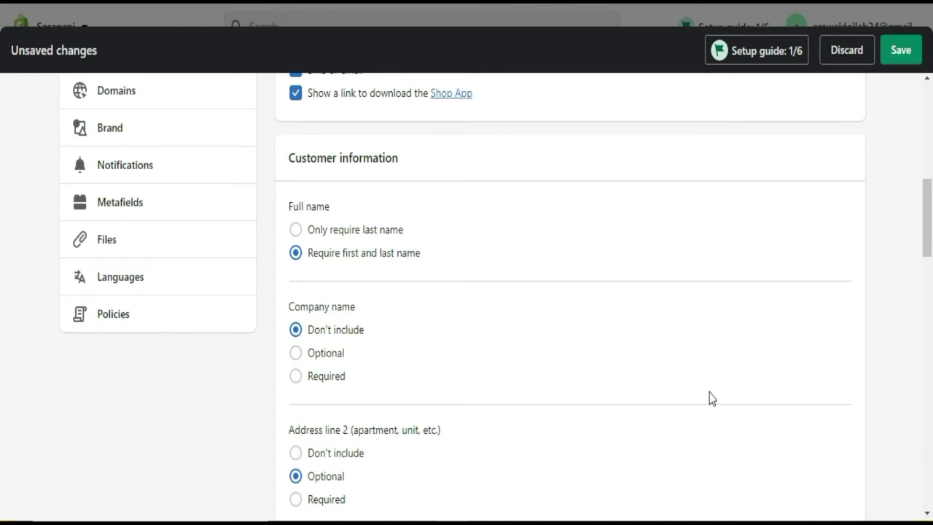
pyautogui.moveTo(930, 226); pyautogui.dragTo(931, 273)
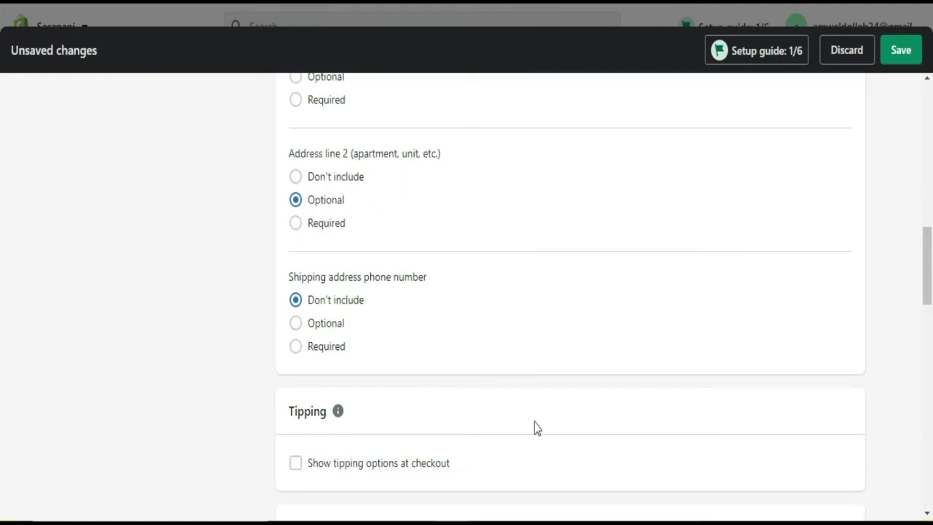
pyautogui.moveTo(931, 255); pyautogui.dragTo(931, 295)
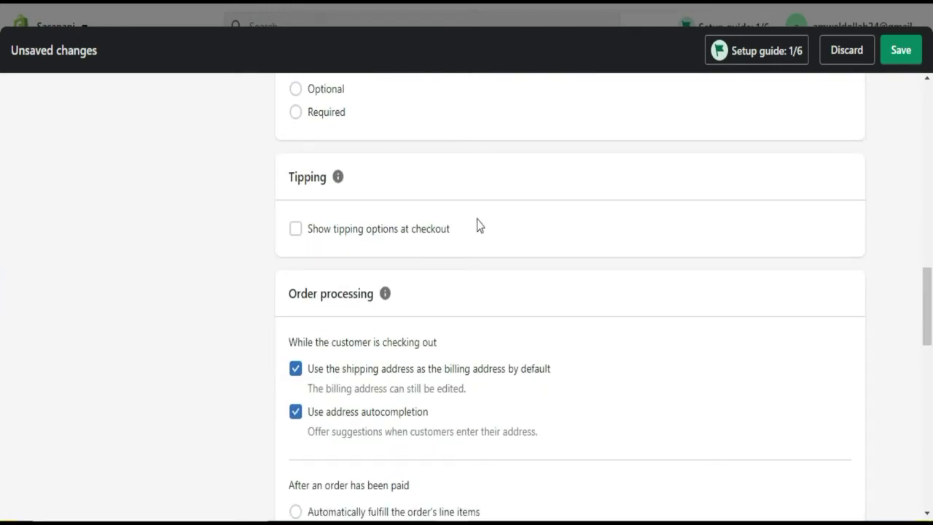
# - Turn on tipping options at checkout for all customers and scroll through the remaining Checkout settings
pyautogui.click(293, 231)
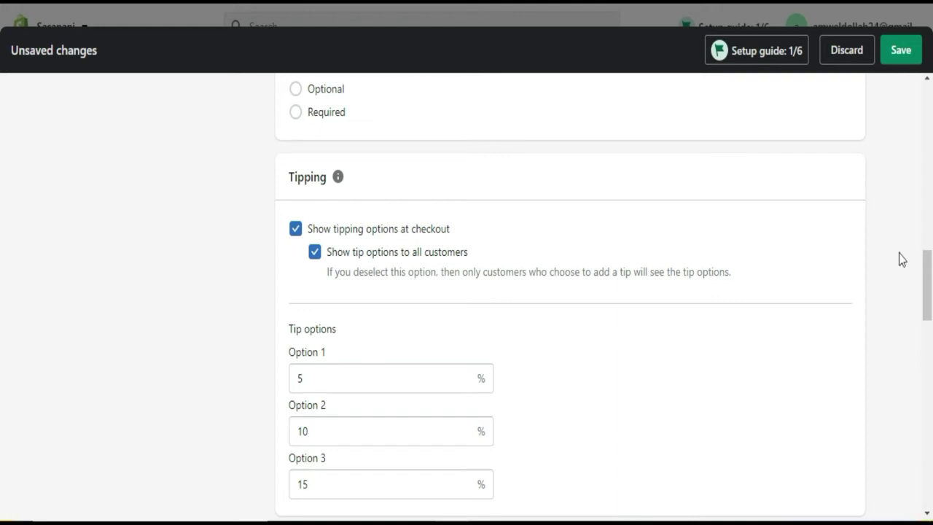
pyautogui.moveTo(927, 264); pyautogui.dragTo(929, 298)
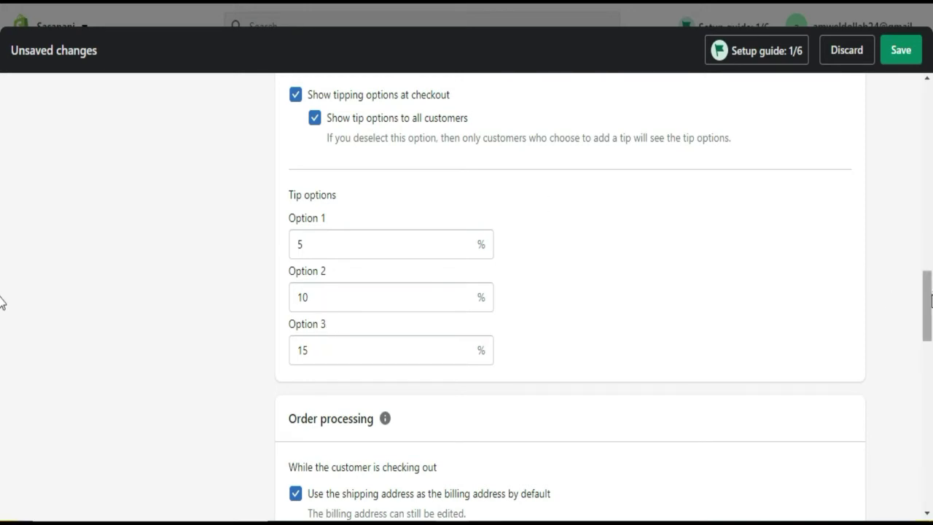
pyautogui.scroll(-1, 1, 302)
pyautogui.scroll(3, 1, 301)
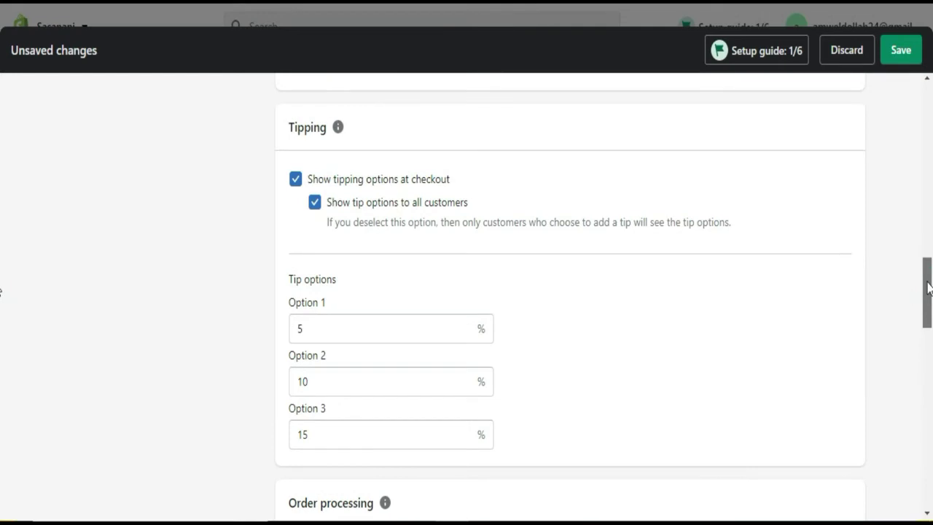
pyautogui.scroll(-1, 2, 301)
pyautogui.scroll(-1, 2, 301)
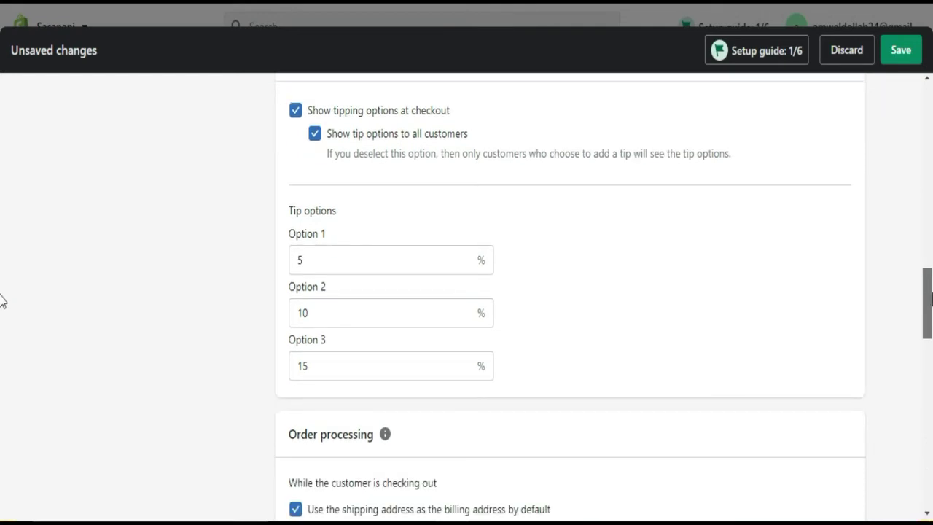
pyautogui.scroll(-4, 2, 306)
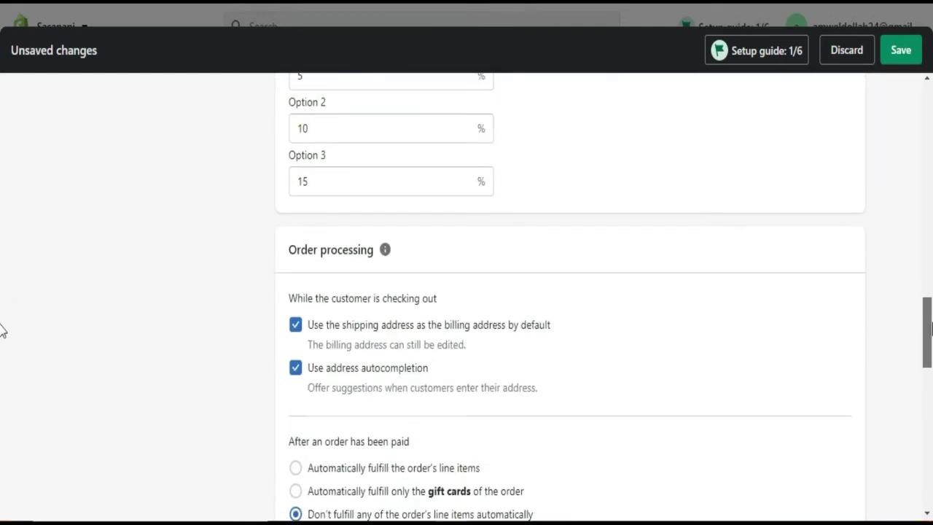
pyautogui.scroll(-3, 2, 350)
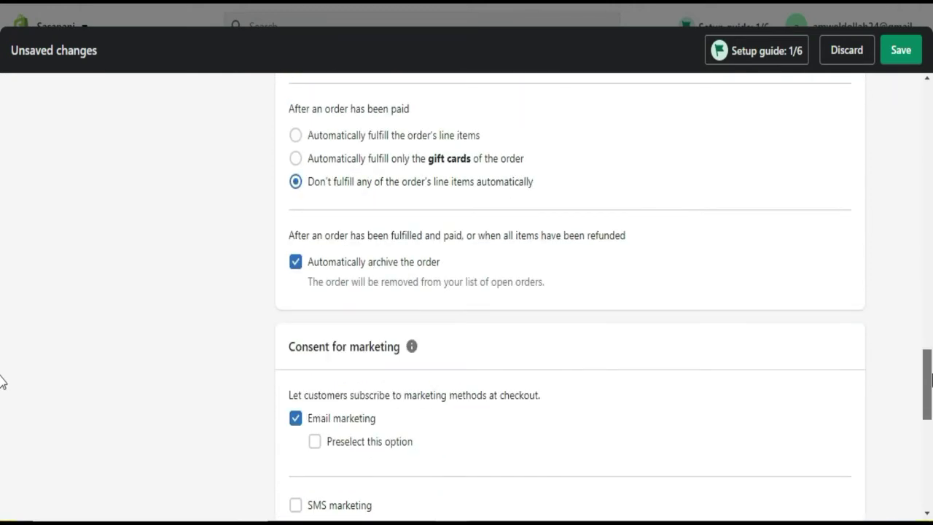
pyautogui.scroll(-5, 1, 379)
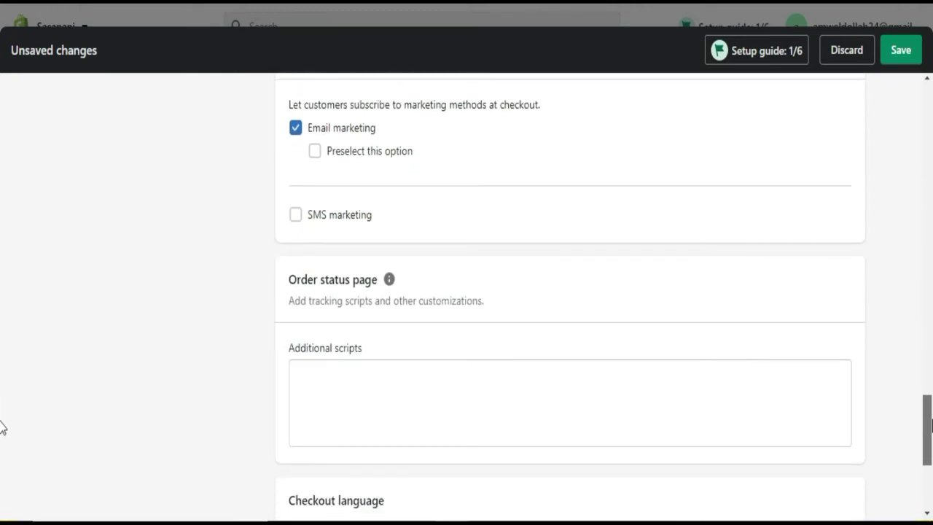
pyautogui.scroll(-3, 1, 444)
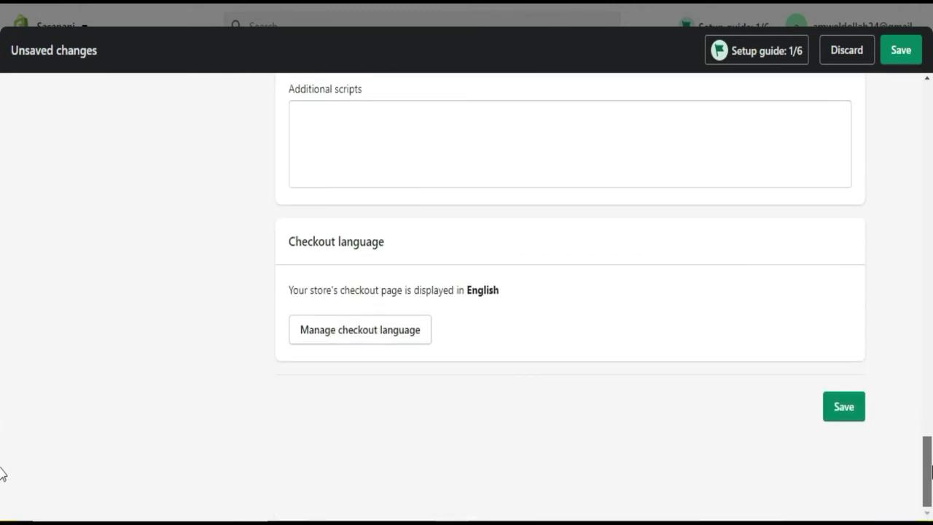
pyautogui.scroll(4, 1, 473)
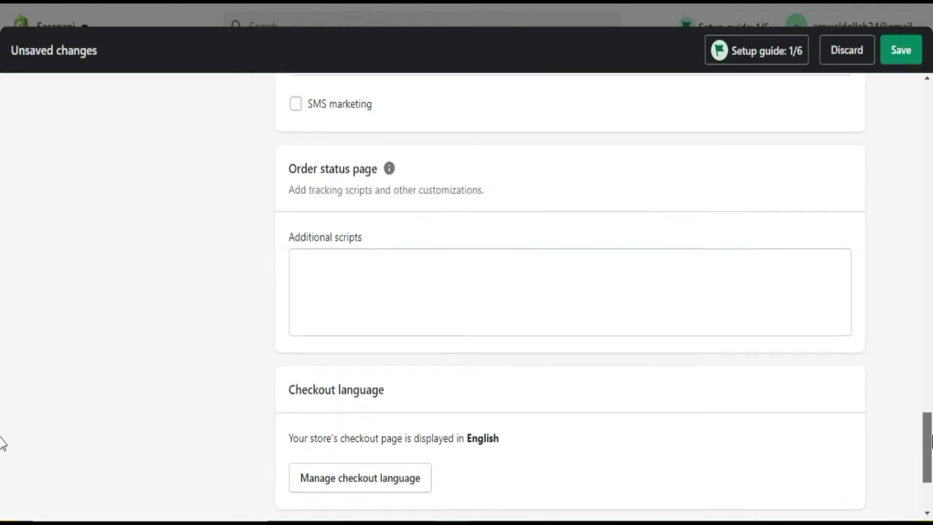
pyautogui.scroll(-1, 1, 428)
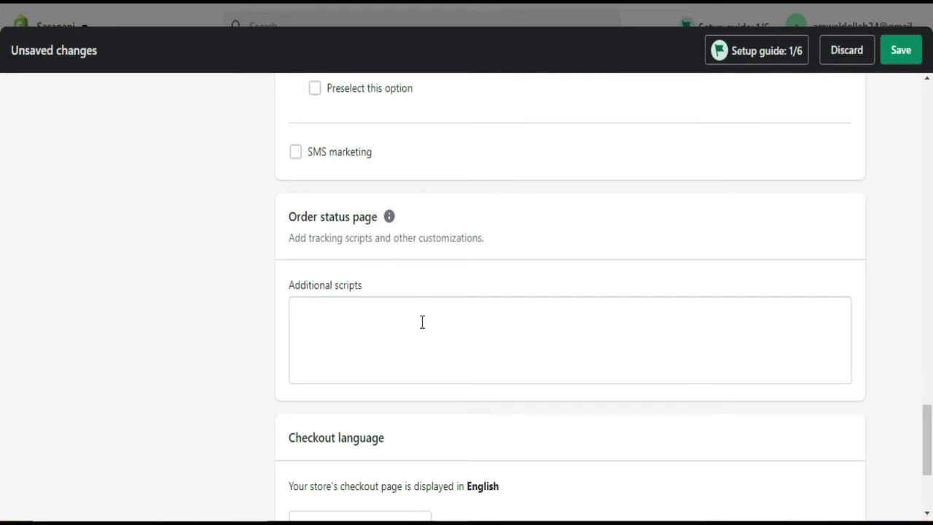
pyautogui.click(356, 303)
pyautogui.moveTo(925, 444); pyautogui.dragTo(924, 120)
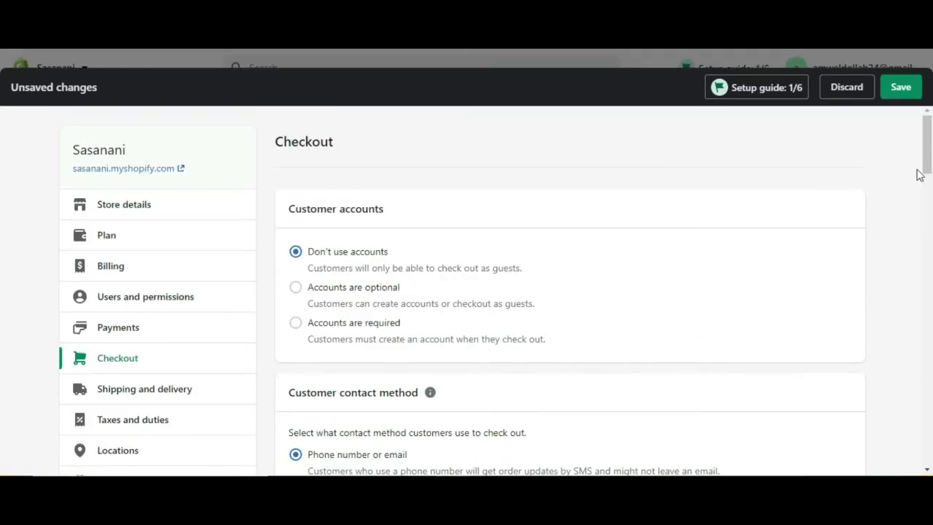
# - Go to Shipping and delivery to view General rates for Domestic and Rest of World
pyautogui.moveTo(926, 165); pyautogui.dragTo(928, 188)
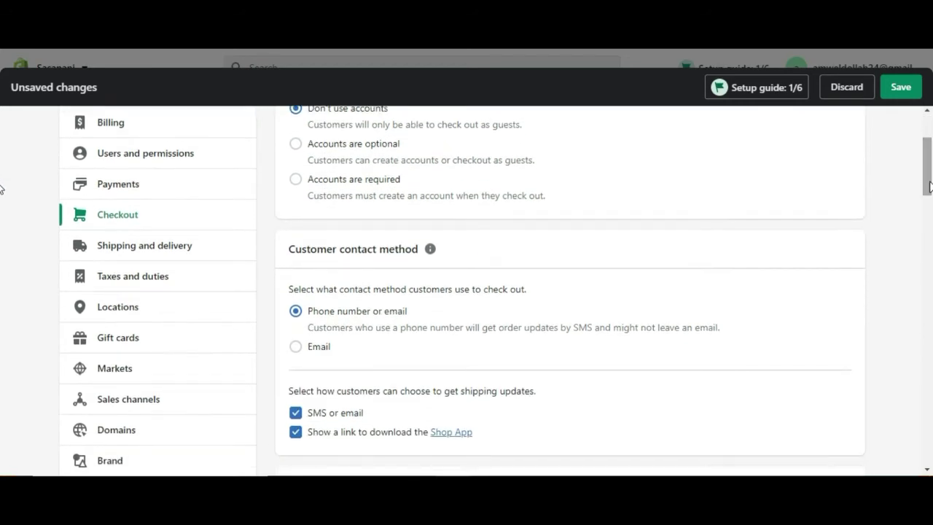
pyautogui.click(152, 248)
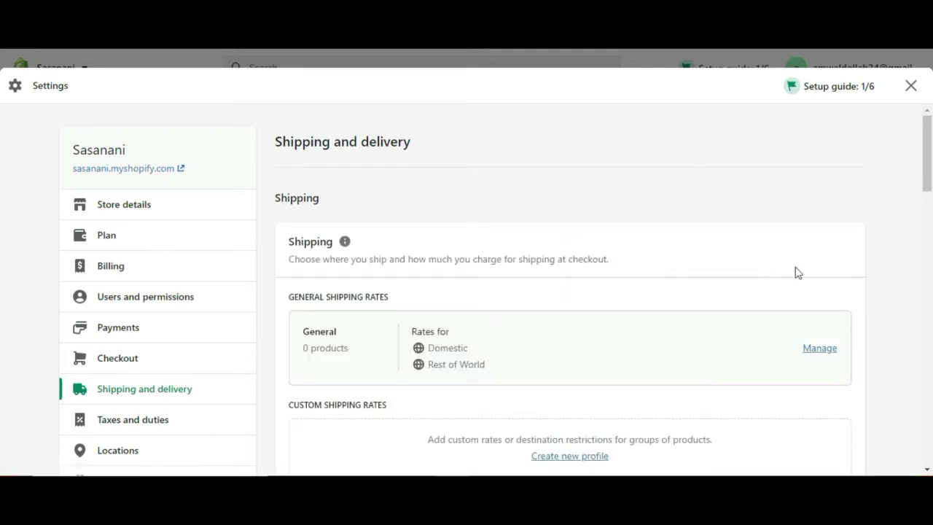
pyautogui.moveTo(928, 175); pyautogui.dragTo(929, 191)
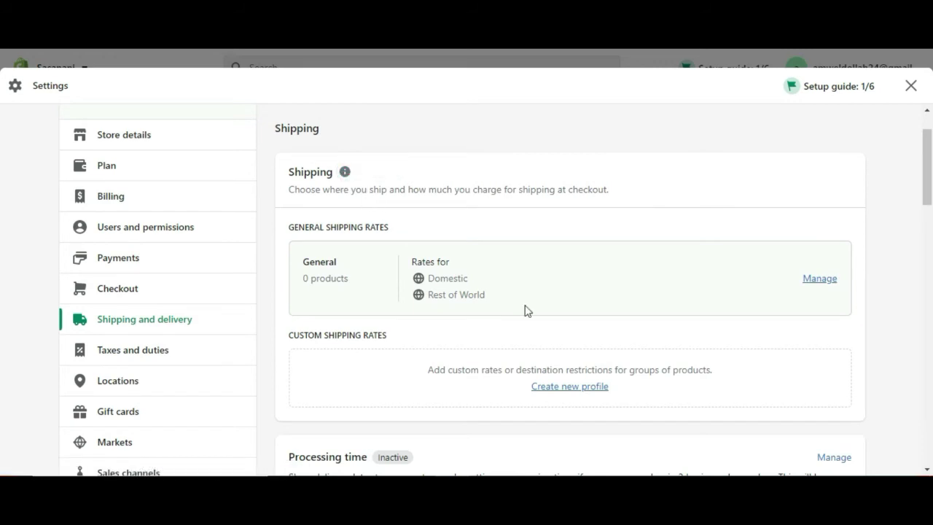
# - Manage General shipping rates: Kenya Standard shipping free, Rest of World Standard Ksh 2,300.00
pyautogui.click(820, 279)
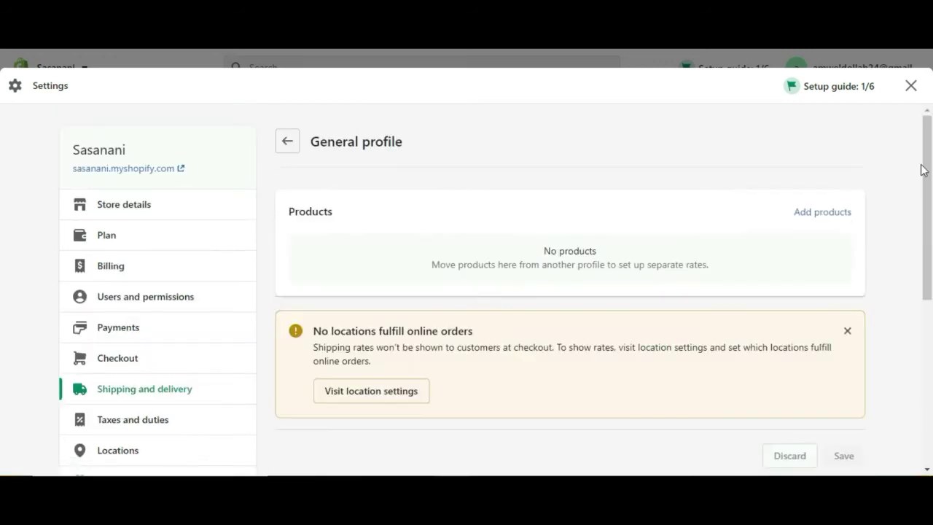
pyautogui.moveTo(927, 160); pyautogui.dragTo(931, 209)
pyautogui.scroll(-2, 2, 211)
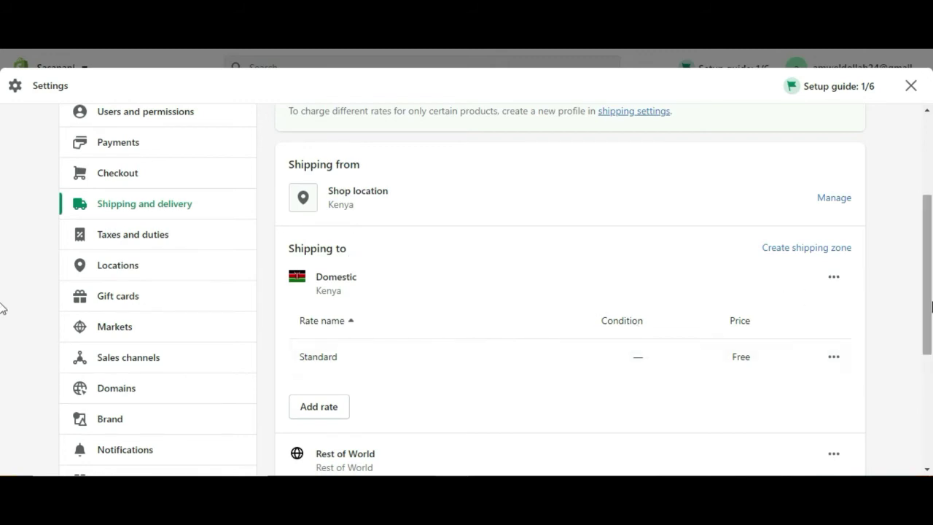
pyautogui.scroll(-2, 2, 313)
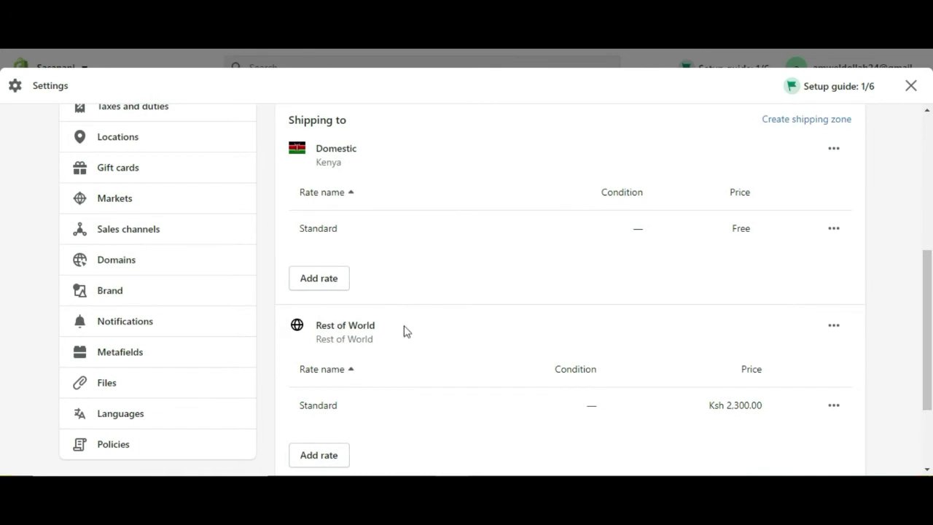
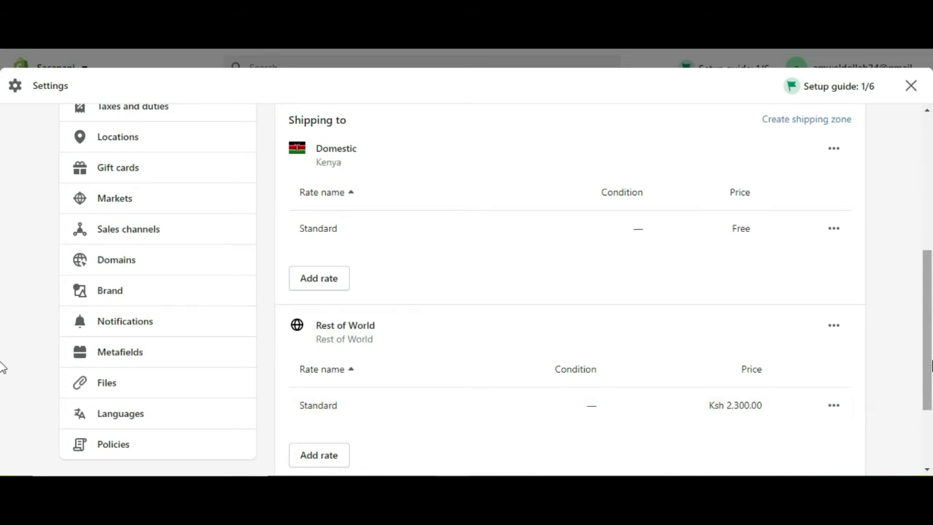
# - Delete the Rest of World Standard shipping rate
pyautogui.moveTo(931, 365); pyautogui.dragTo(931, 402)
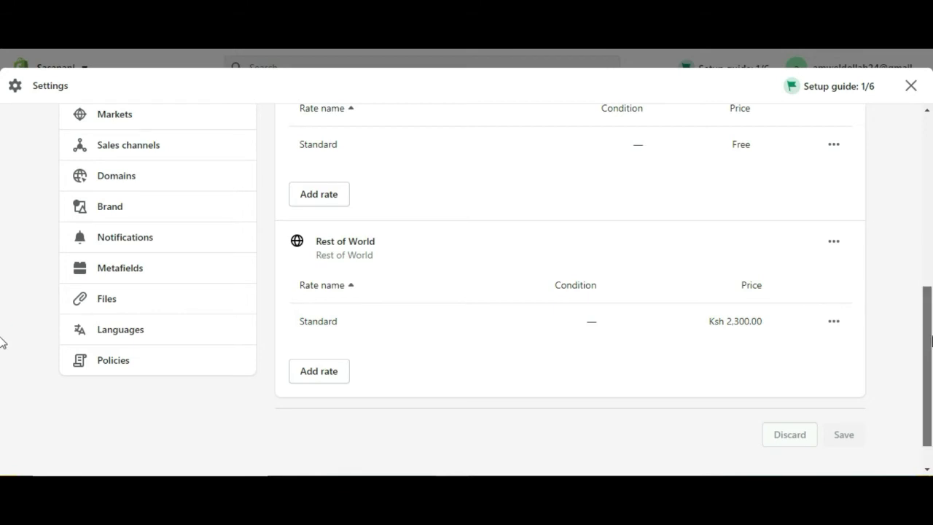
pyautogui.scroll(1, 930, 333)
pyautogui.scroll(1, 928, 306)
pyautogui.moveTo(927, 295); pyautogui.dragTo(922, 248)
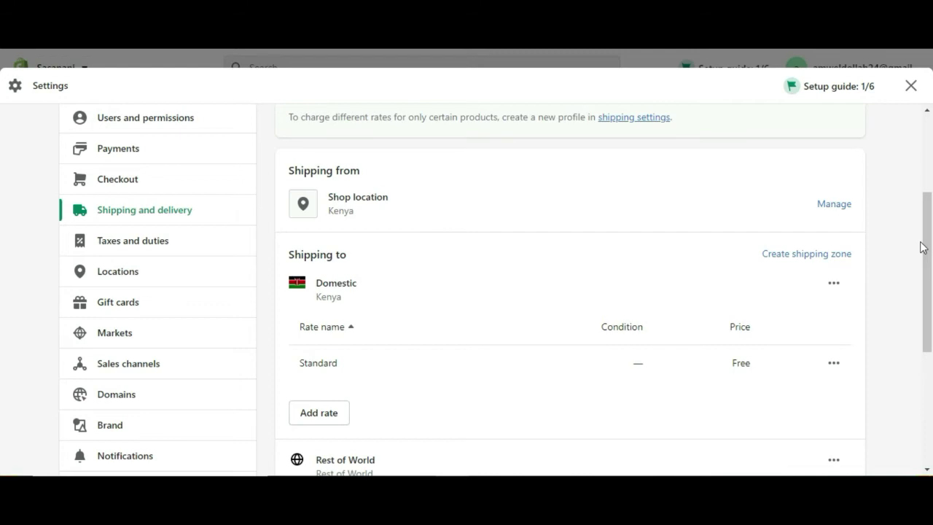
pyautogui.moveTo(922, 247); pyautogui.dragTo(931, 330)
pyautogui.scroll(-2, 2, 332)
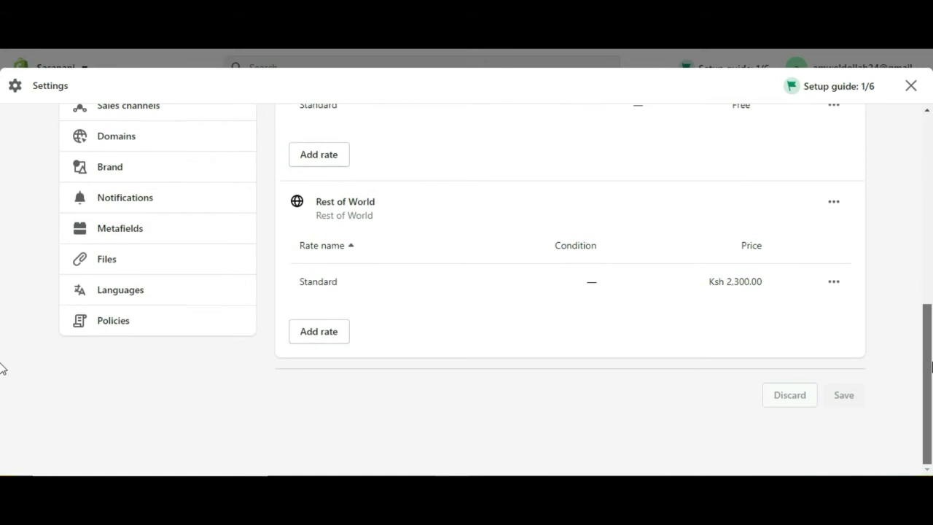
pyautogui.click(836, 288)
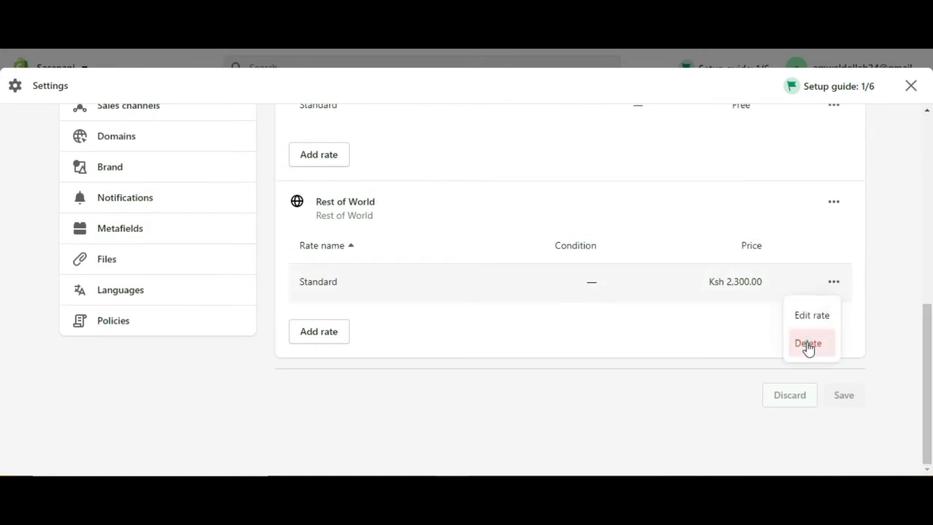
pyautogui.click(807, 343)
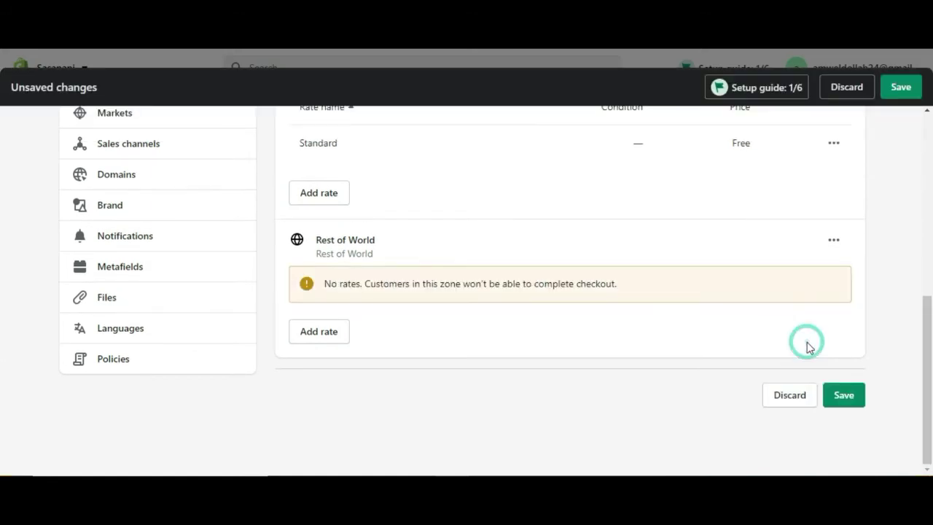
# - Abandon the new Rest of World rate and reload the page, discarding the unsaved deletion
pyautogui.click(333, 331)
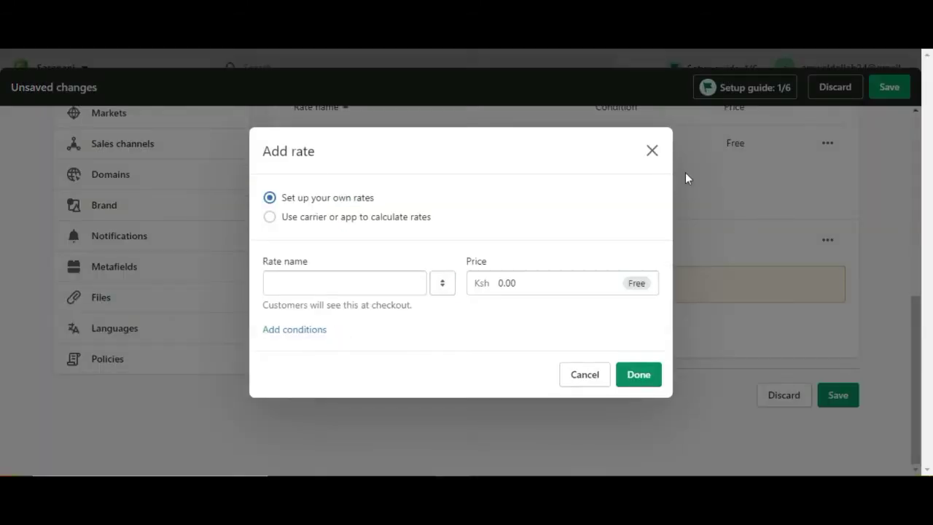
pyautogui.click(650, 150)
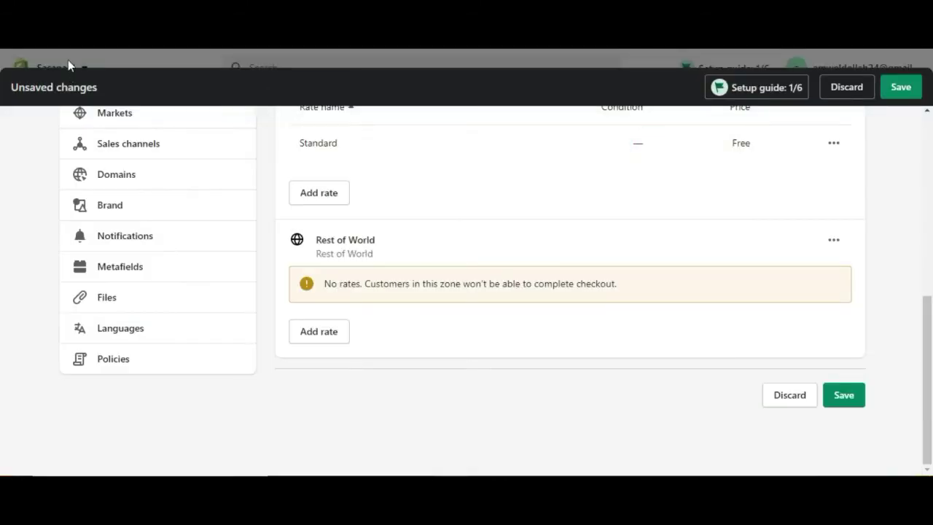
pyautogui.press('F5')
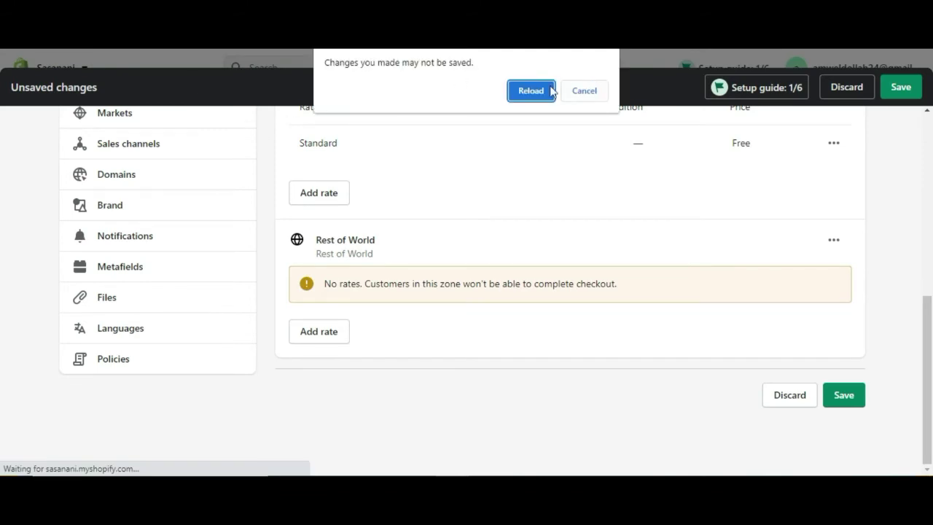
pyautogui.click(537, 89)
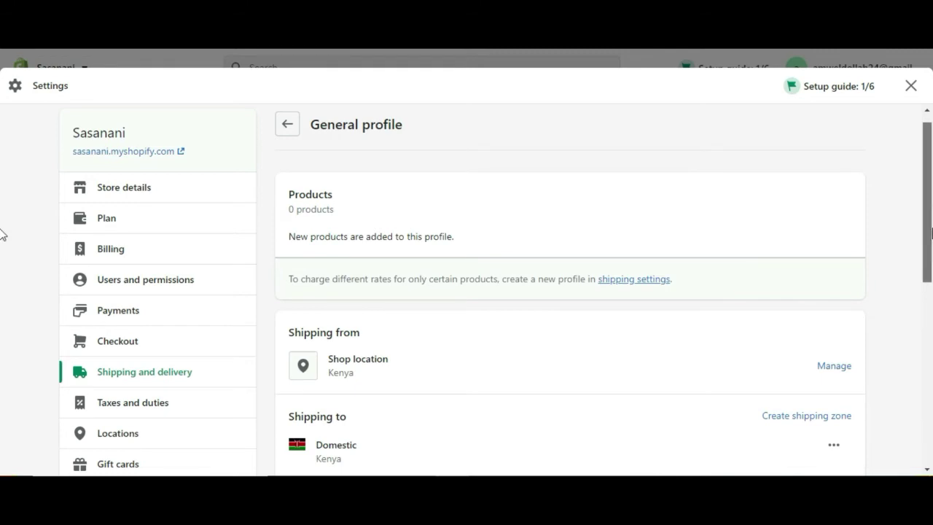
# - Open the Domestic Standard rate's options, then dismiss them without changes
pyautogui.scroll(-2, 2, 331)
pyautogui.scroll(-2, 3, 335)
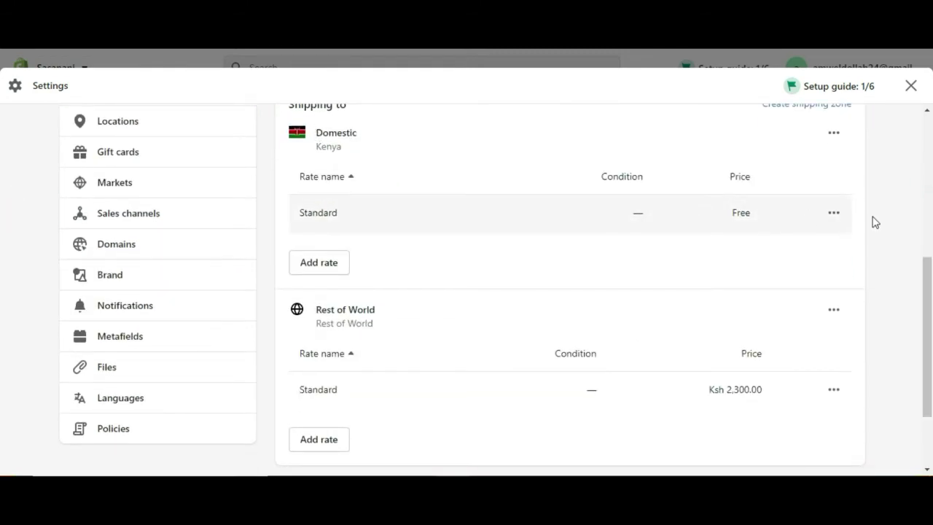
pyautogui.click(834, 213)
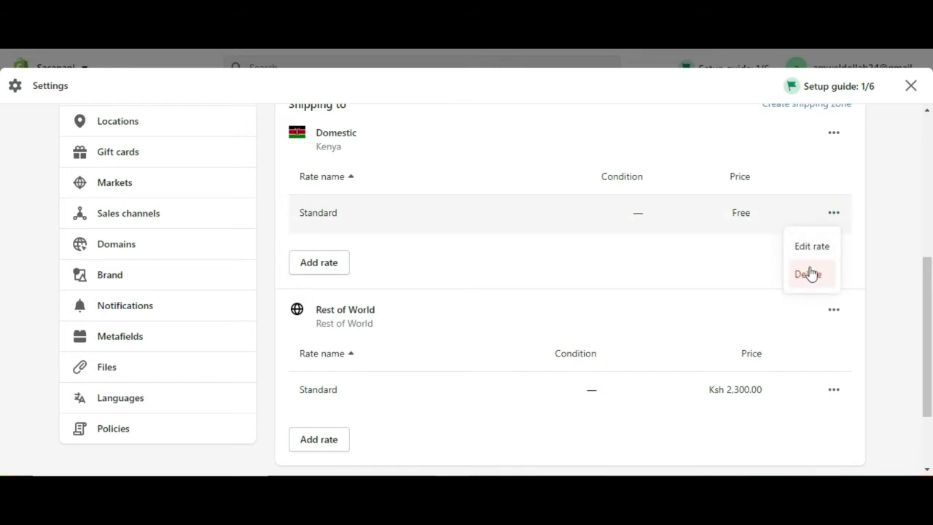
pyautogui.scroll(1, 2, 284)
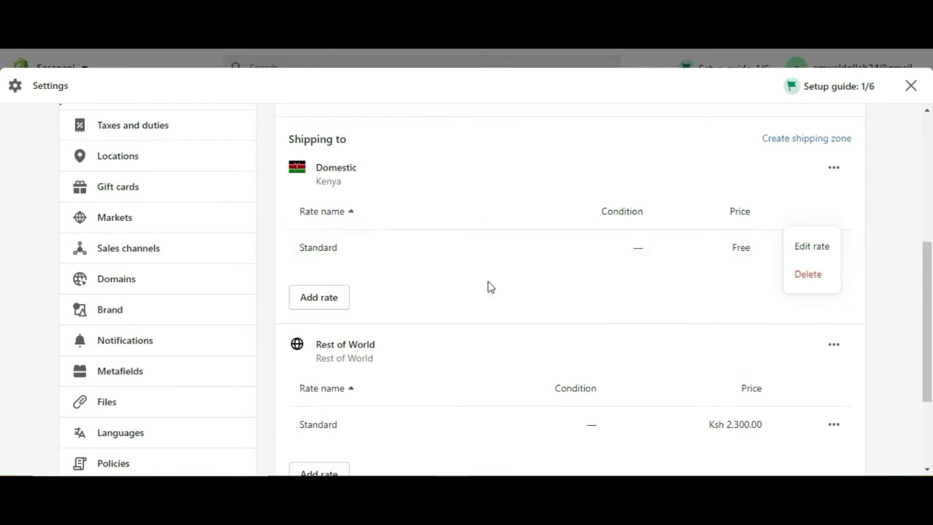
pyautogui.scroll(-2, 3, 321)
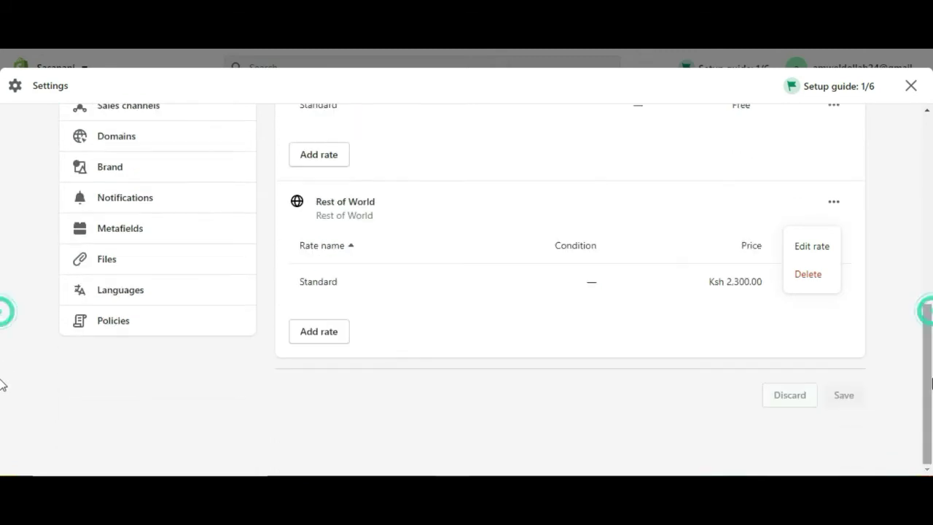
pyautogui.click(621, 310)
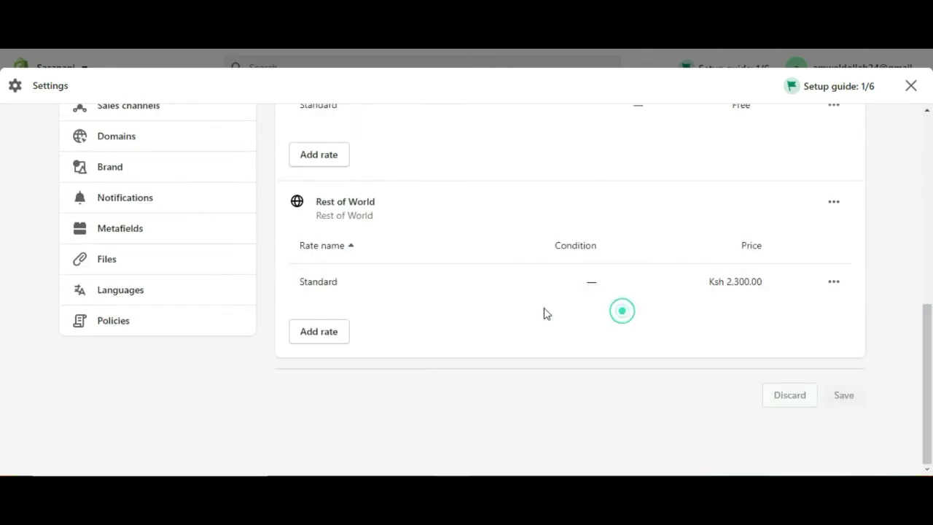
# - Edit the Rest of World Standard rate and clear its Ksh 2,300.00 price
pyautogui.click(834, 284)
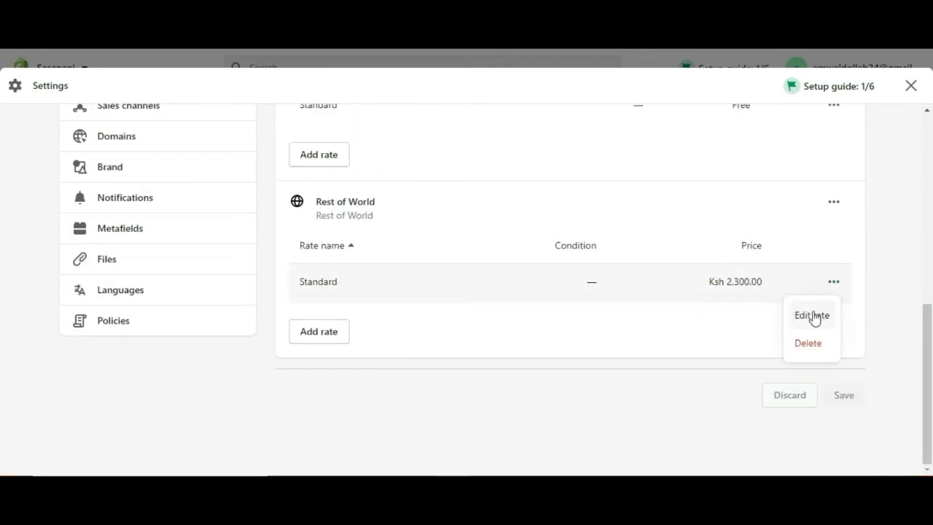
pyautogui.click(812, 315)
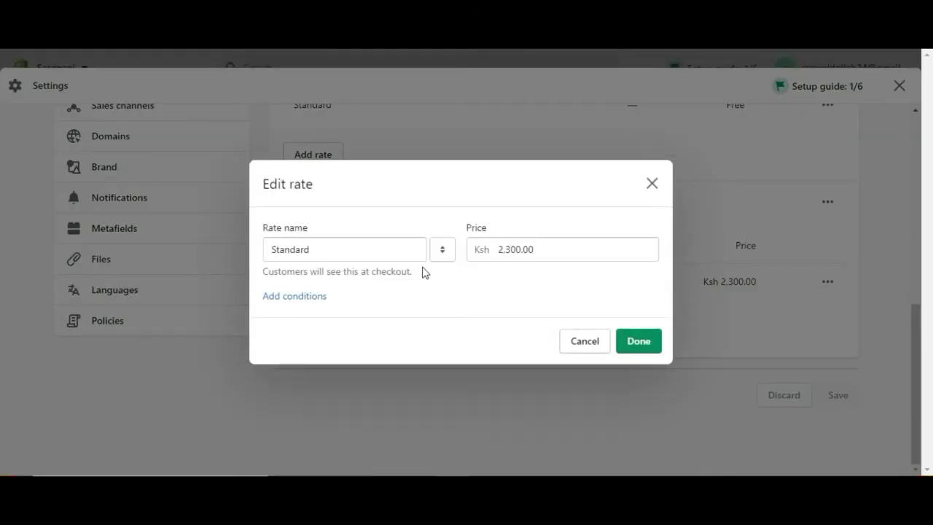
pyautogui.click(566, 248)
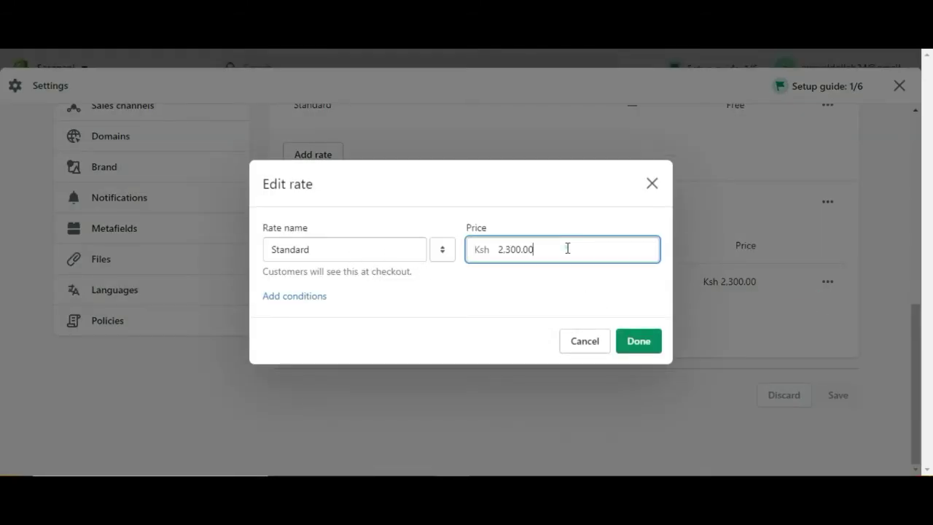
pyautogui.press('BackSpace')
pyautogui.press('BackSpace')
pyautogui.press('BackSpace')
pyautogui.press('BackSpace')
pyautogui.press('BackSpace')
pyautogui.press('BackSpace')
pyautogui.press('BackSpace')
pyautogui.press('BackSpace')
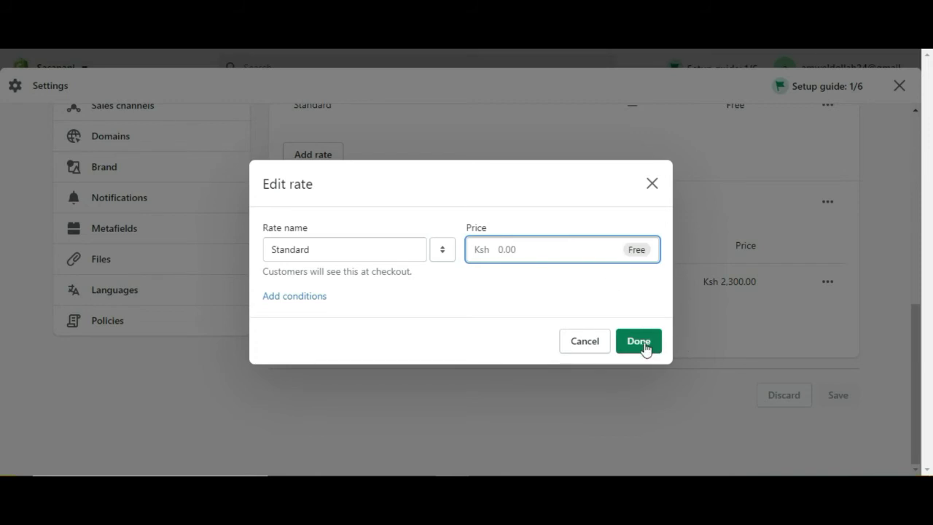
# - Add a 10 kg maximum weight condition, then remove it and confirm the free rate
pyautogui.click(301, 296)
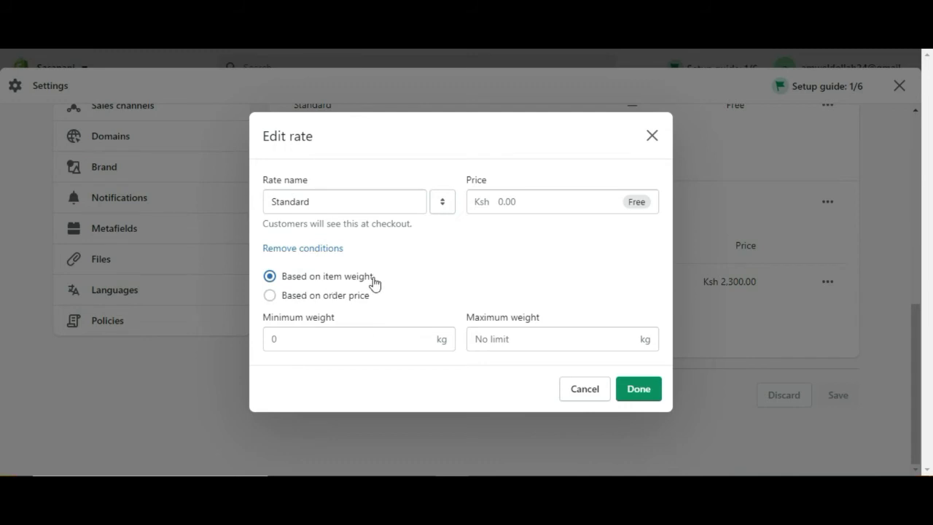
pyautogui.click(389, 338)
pyautogui.click(508, 340)
pyautogui.write('10')
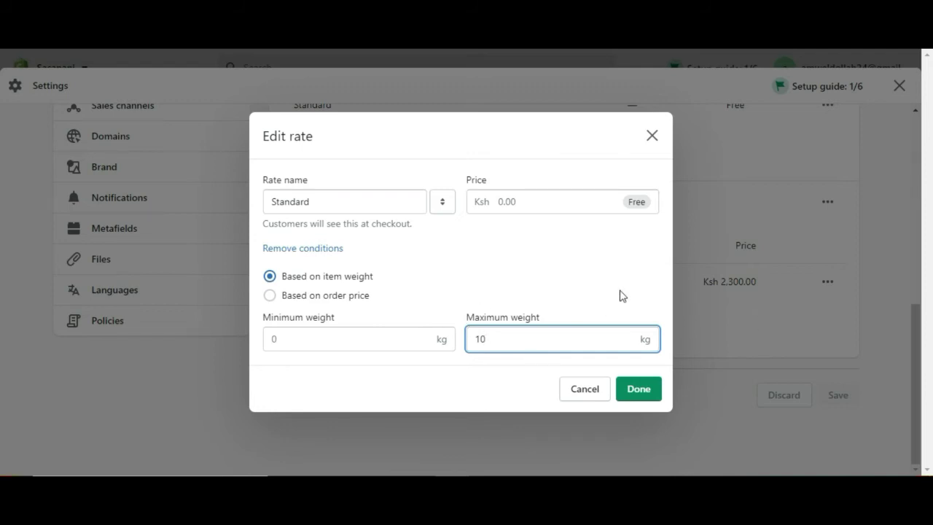
pyautogui.doubleClick(519, 345)
pyautogui.press('BackSpace')
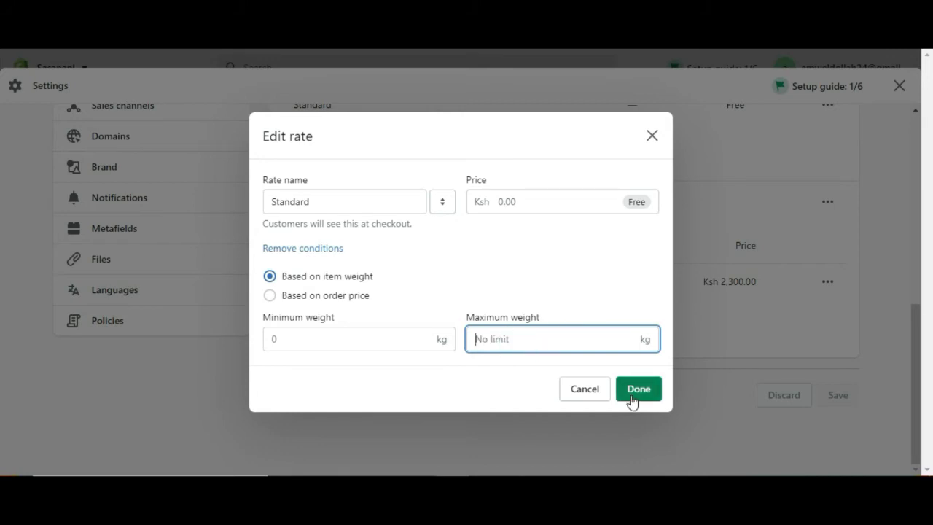
pyautogui.click(318, 248)
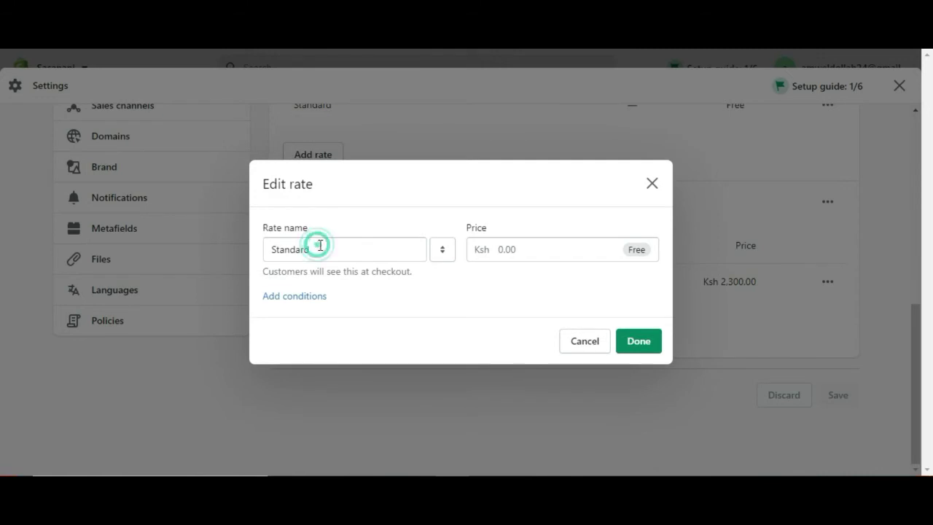
pyautogui.click(641, 341)
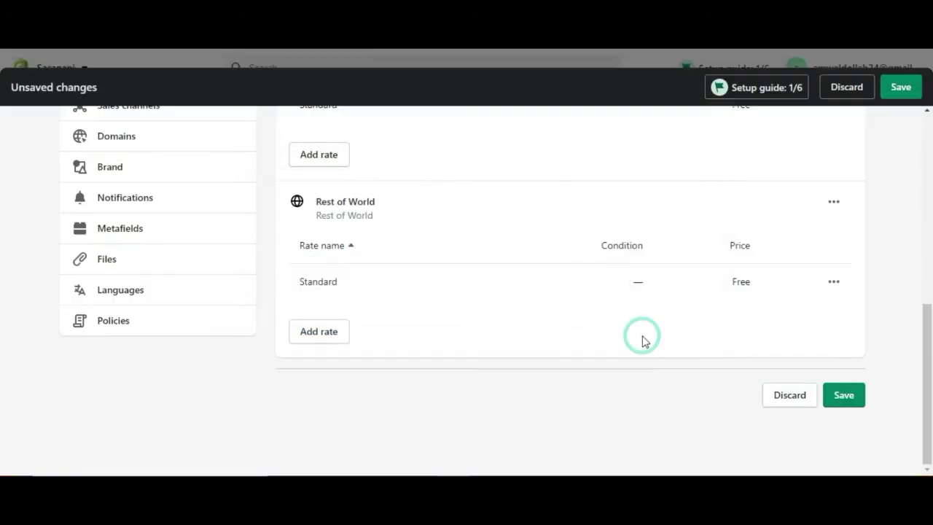
# - Save the General shipping profile
pyautogui.moveTo(930, 355); pyautogui.dragTo(919, 167)
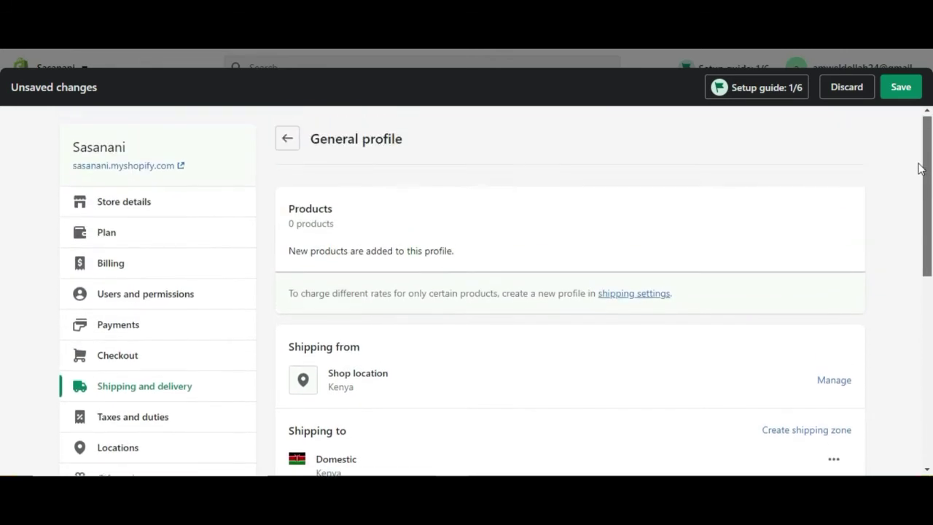
pyautogui.click(900, 87)
pyautogui.moveTo(930, 168)
pyautogui.mouseDown()
pyautogui.moveTo(930, 366)
pyautogui.moveTo(915, 161)
pyautogui.mouseUp()
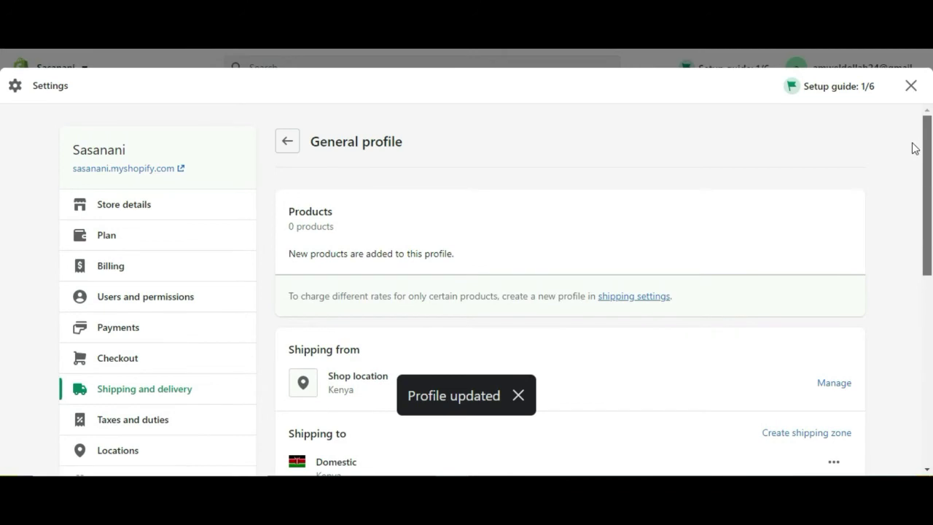
pyautogui.scroll(-1, 2, 177)
pyautogui.moveTo(929, 191); pyautogui.dragTo(931, 275)
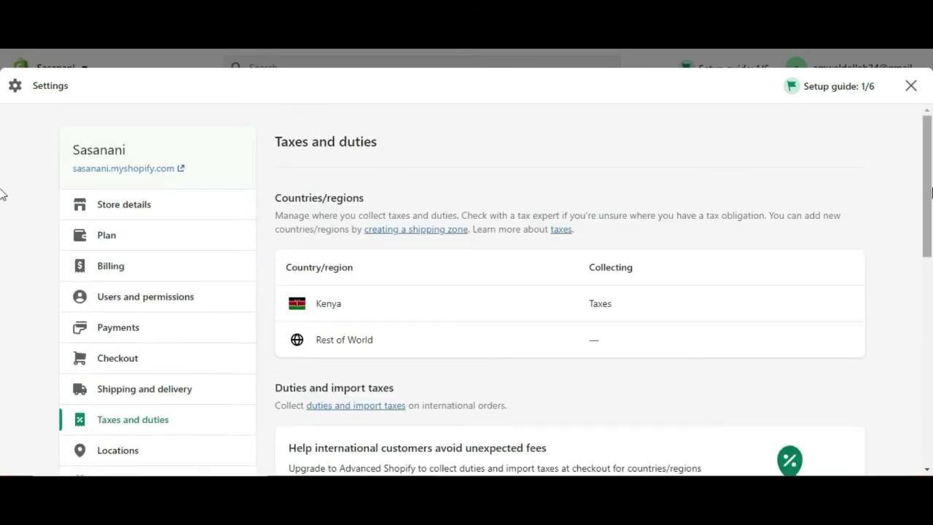
pyautogui.moveTo(930, 191)
pyautogui.mouseDown()
pyautogui.moveTo(931, 421)
pyautogui.moveTo(924, 177)
pyautogui.mouseUp()
pyautogui.scroll(-3, 3, 218)
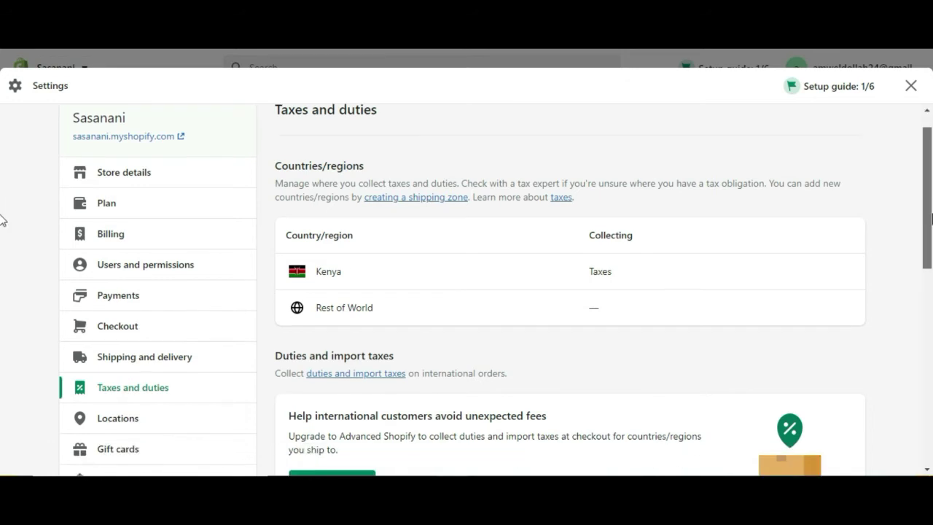
pyautogui.scroll(3, 2, 234)
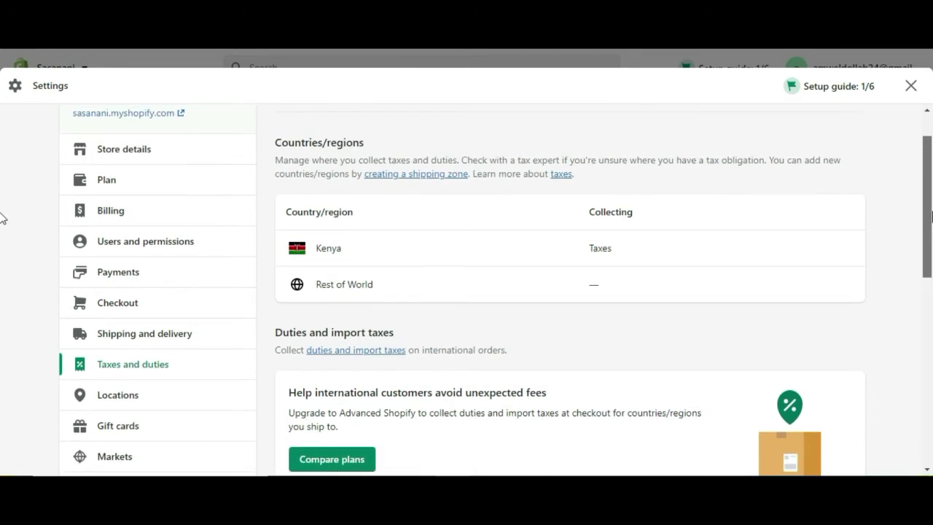
pyautogui.moveTo(931, 193); pyautogui.dragTo(931, 382)
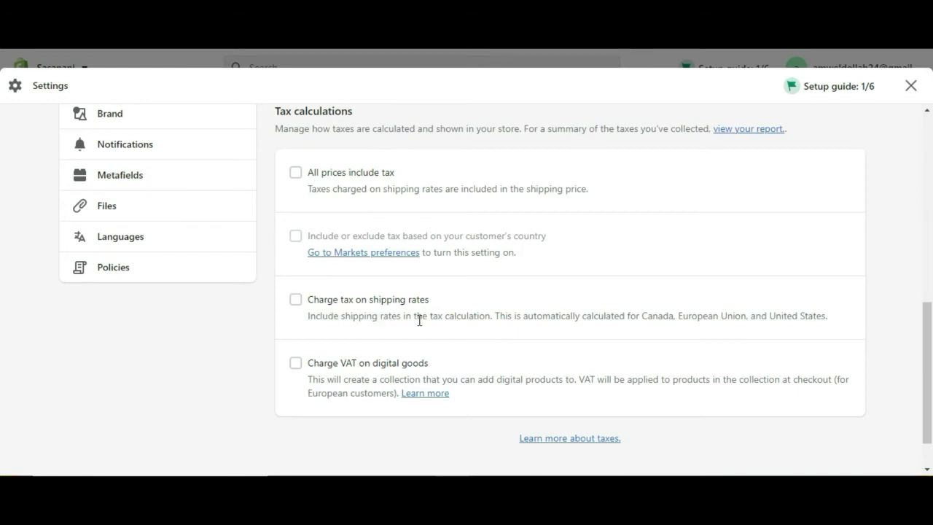
pyautogui.moveTo(931, 349); pyautogui.dragTo(929, 124)
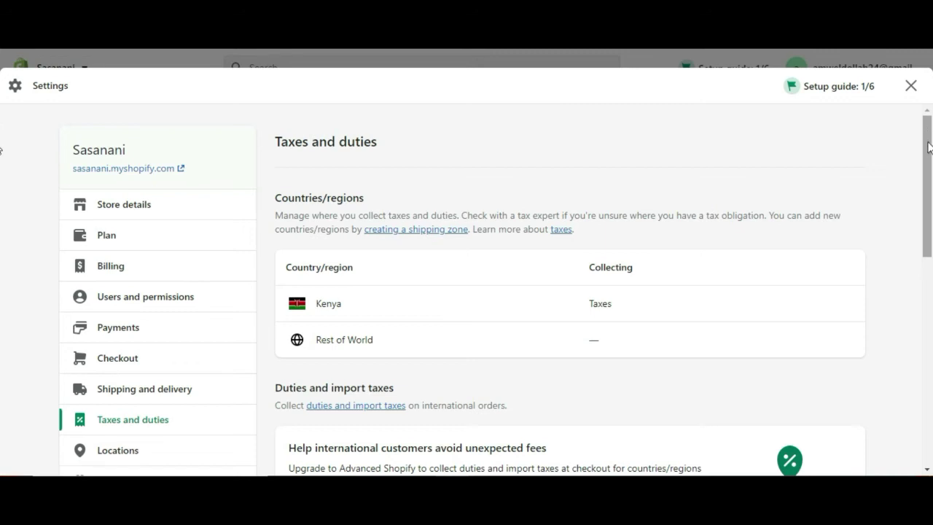
pyautogui.moveTo(929, 147)
pyautogui.mouseDown()
pyautogui.moveTo(931, 249)
pyautogui.moveTo(928, 160)
pyautogui.mouseUp()
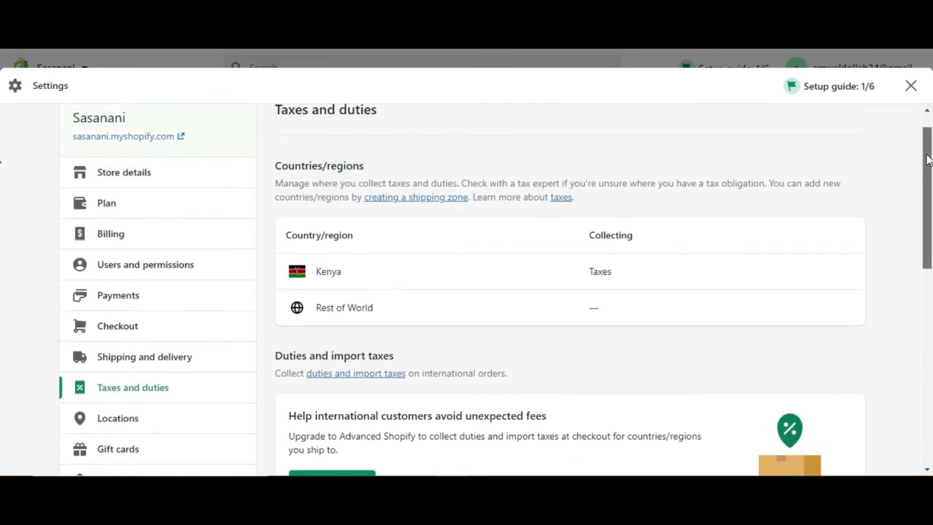
pyautogui.moveTo(927, 160); pyautogui.dragTo(931, 245)
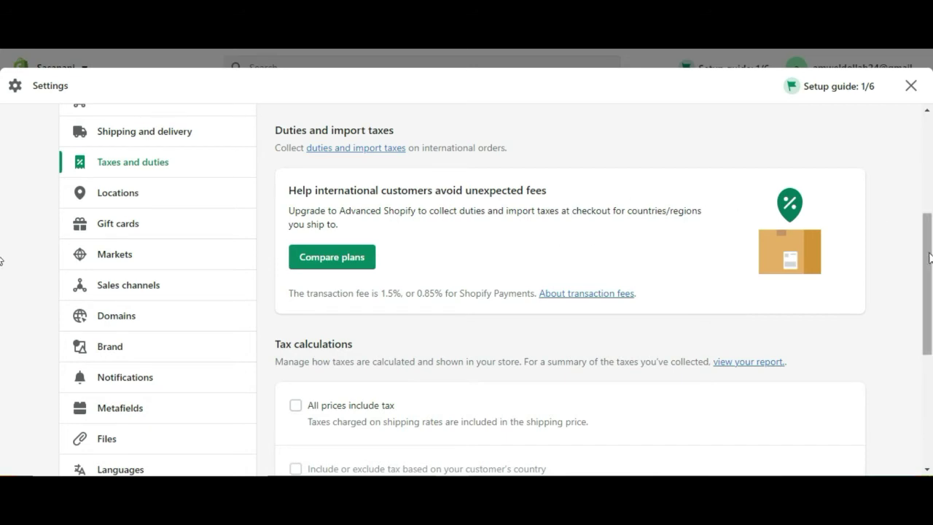
pyautogui.moveTo(930, 256)
pyautogui.mouseDown()
pyautogui.moveTo(930, 376)
pyautogui.moveTo(927, 239)
pyautogui.mouseUp()
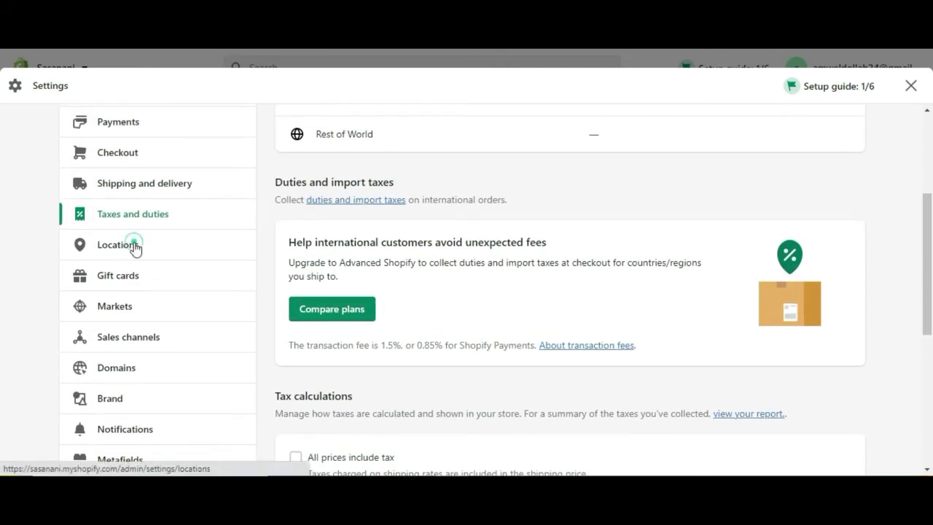
# - View the default Kenya shop location under Locations, then go to Markets
pyautogui.click(134, 247)
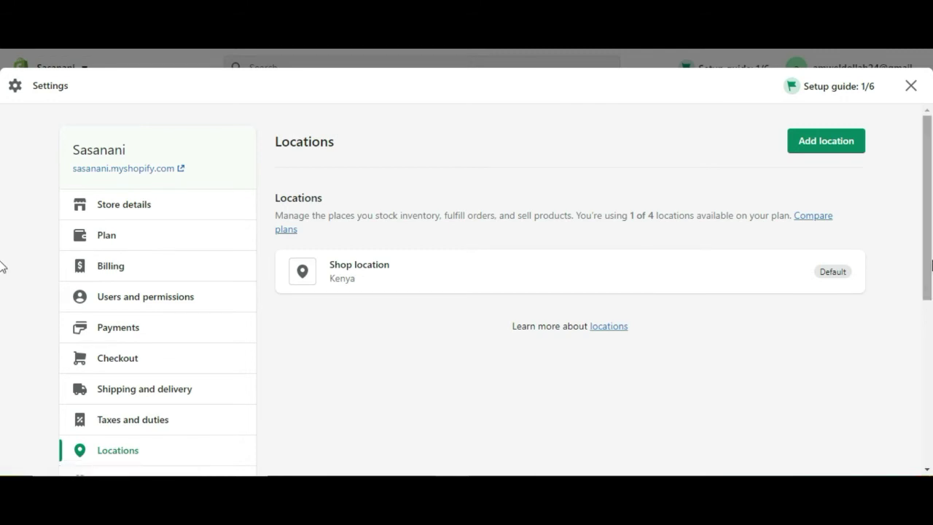
pyautogui.moveTo(929, 255); pyautogui.dragTo(929, 370)
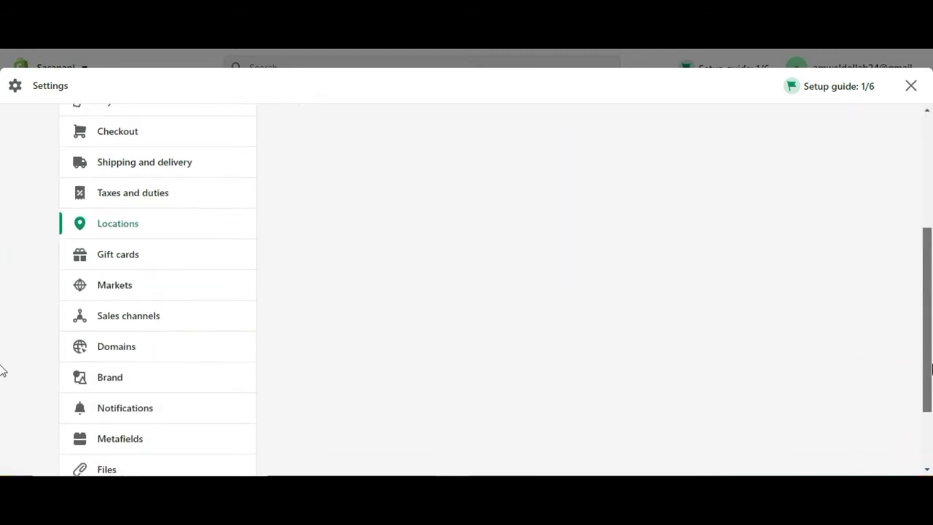
pyautogui.click(150, 253)
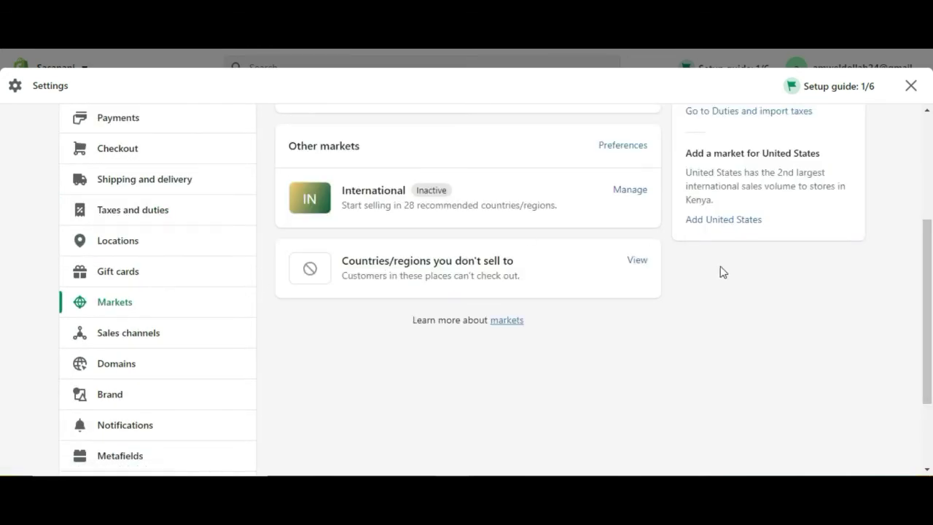
# - Activate the United States market and review its US Dollar and English subfolder settings
pyautogui.moveTo(930, 268); pyautogui.dragTo(920, 207)
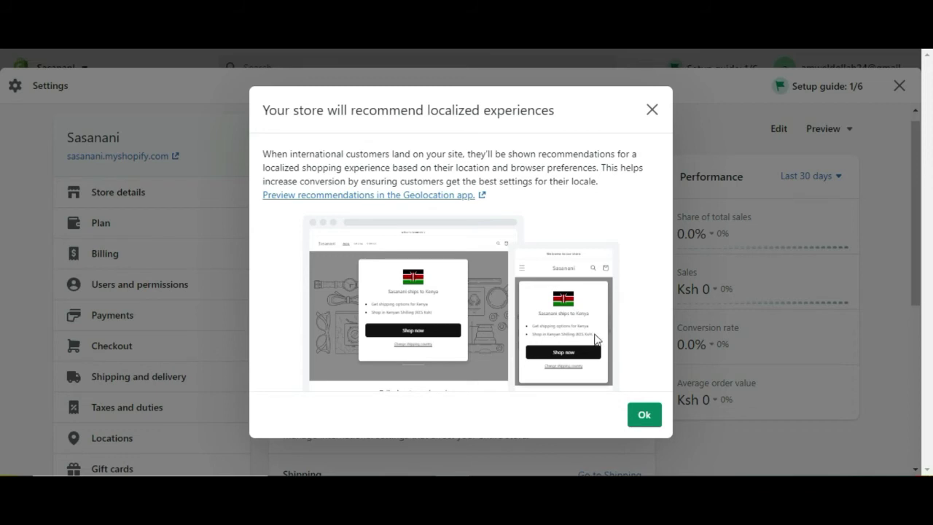
pyautogui.click(644, 416)
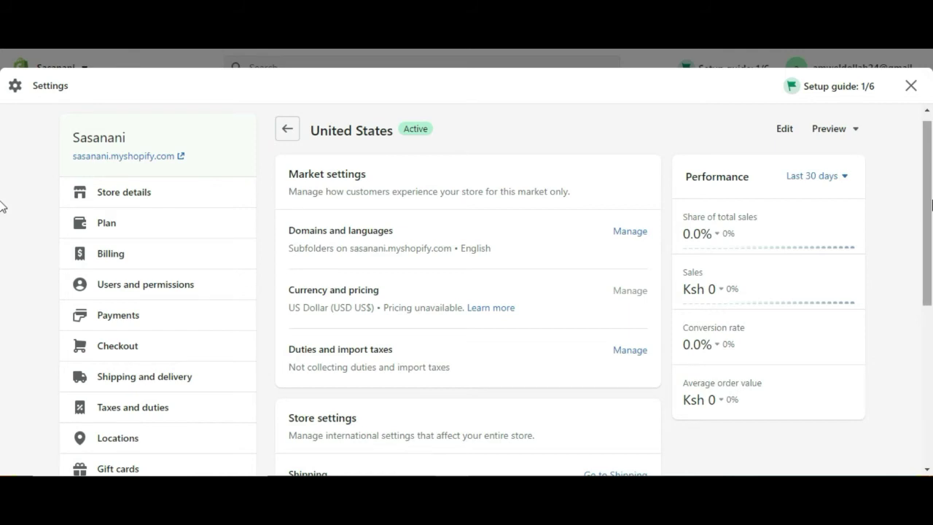
pyautogui.moveTo(931, 209); pyautogui.dragTo(931, 388)
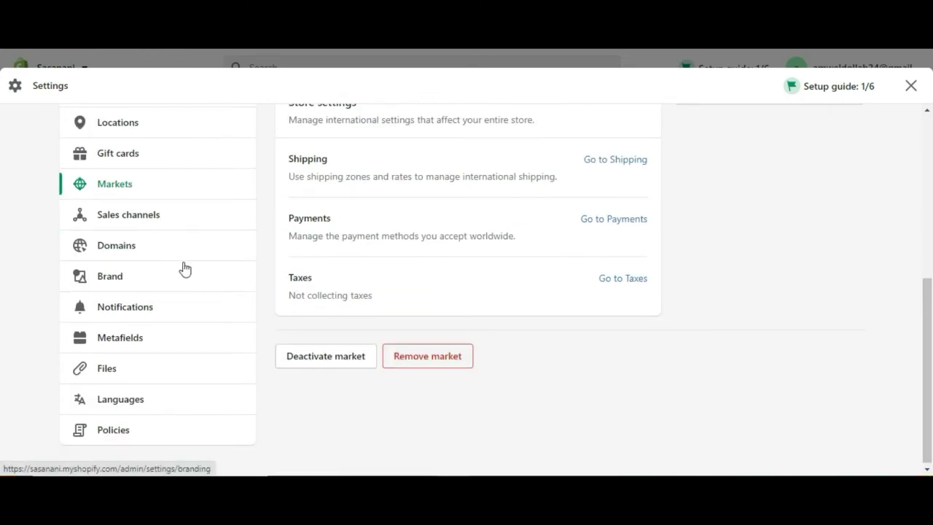
# - Look up sasanani.com under Buy new domain to see its US$14.00/year price
pyautogui.click(123, 249)
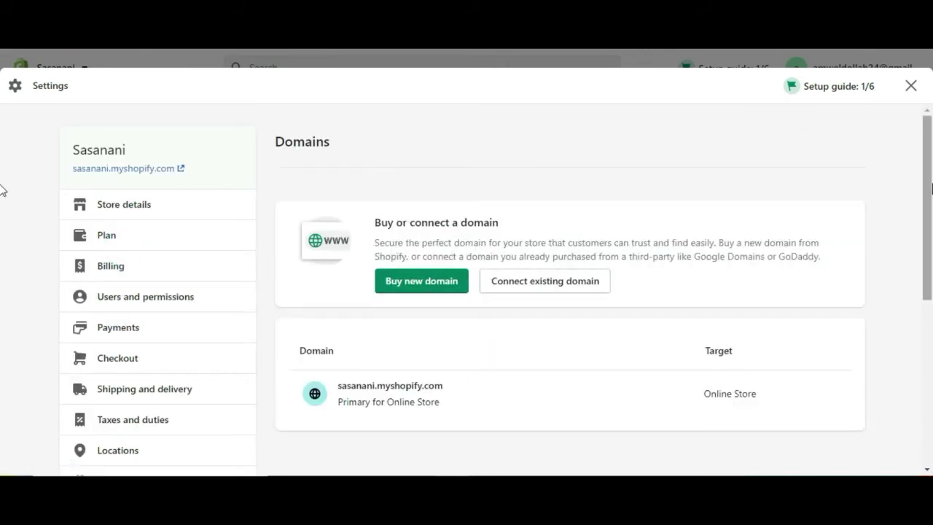
pyautogui.scroll(-1, 2, 204)
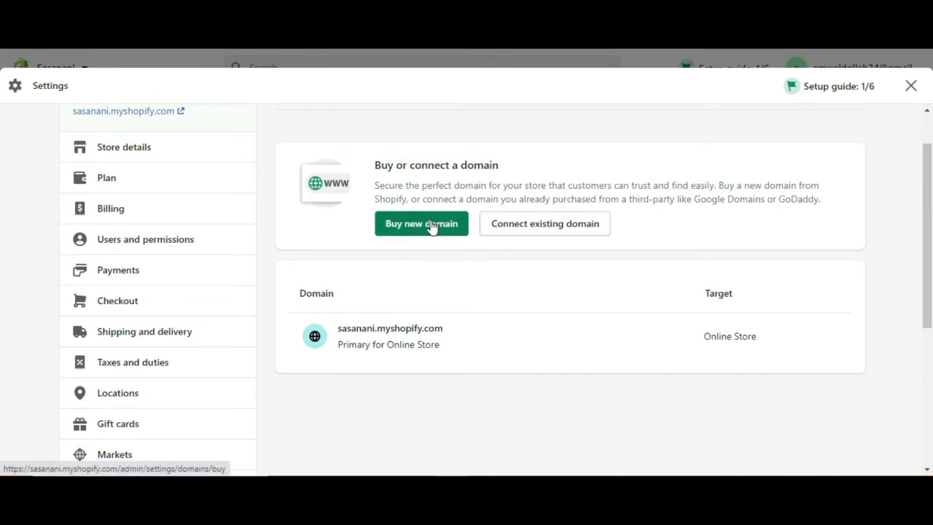
pyautogui.click(432, 224)
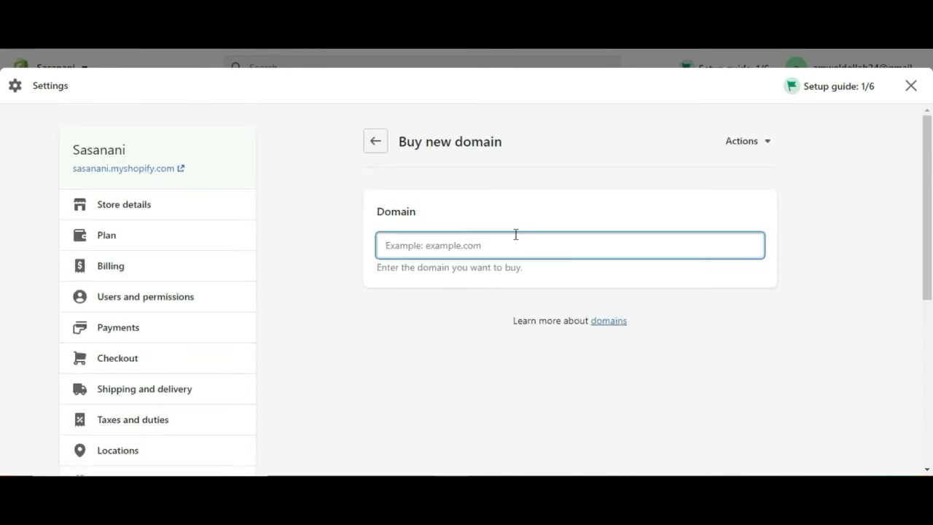
pyautogui.click(514, 235)
pyautogui.write('sasanani')
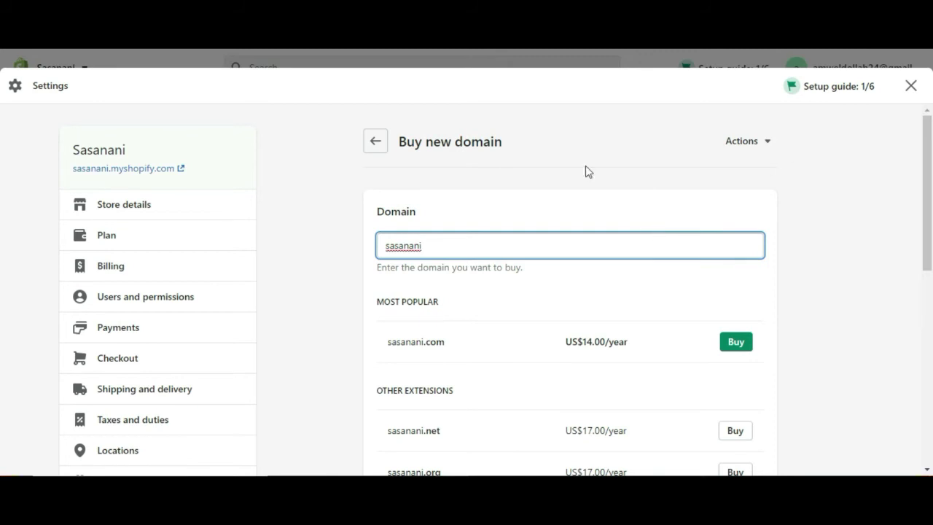
pyautogui.click(382, 145)
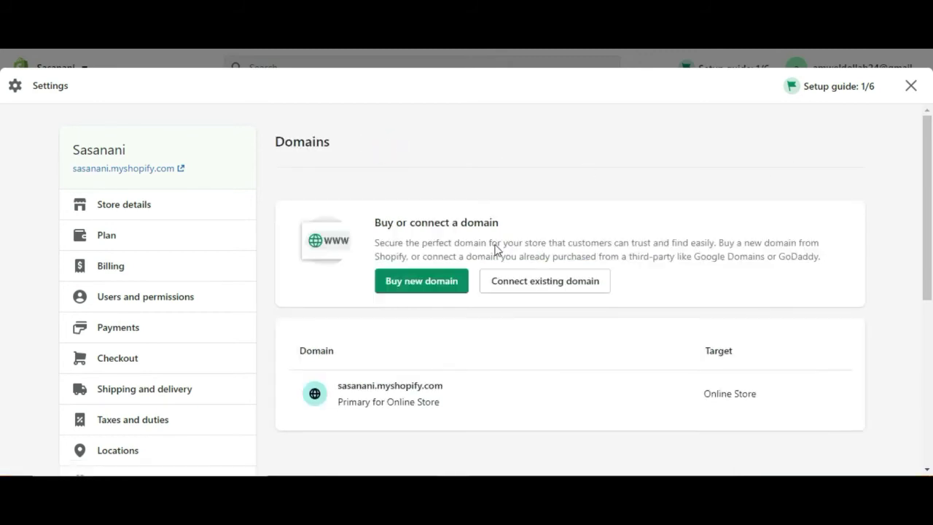
# - View the Connect existing domain page, then return to Domains without connecting
pyautogui.moveTo(929, 211); pyautogui.dragTo(930, 283)
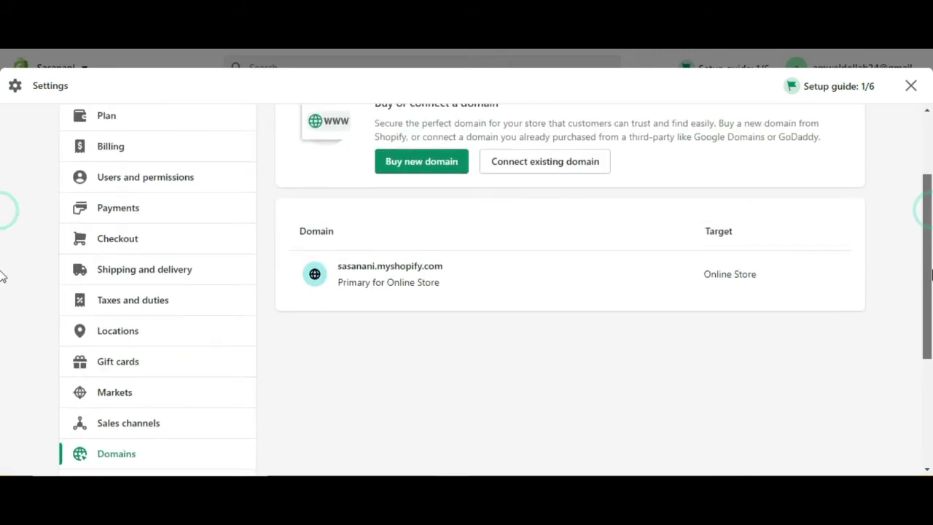
pyautogui.click(545, 163)
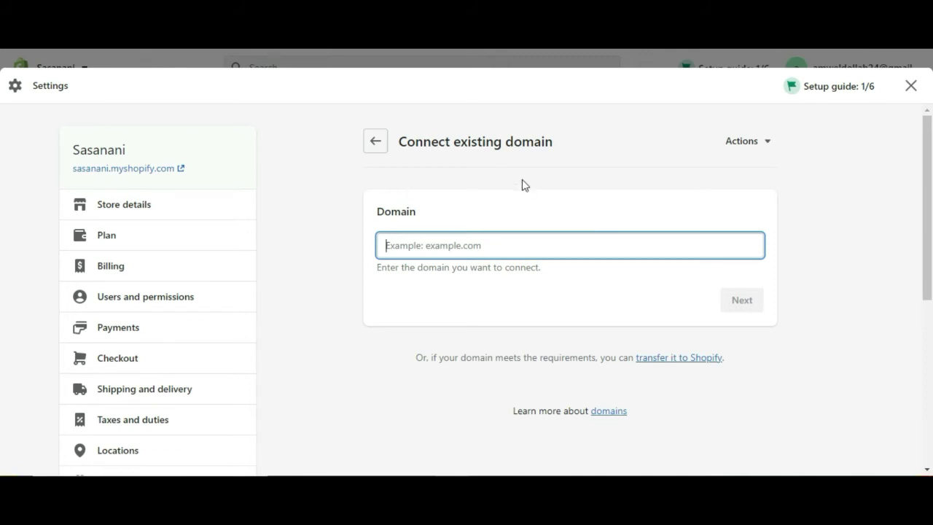
pyautogui.click(374, 140)
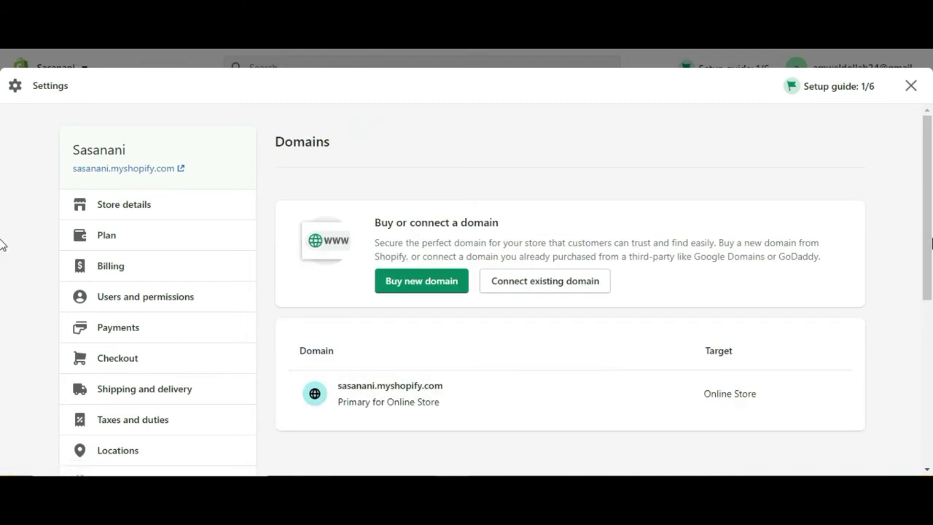
pyautogui.moveTo(930, 243); pyautogui.dragTo(931, 430)
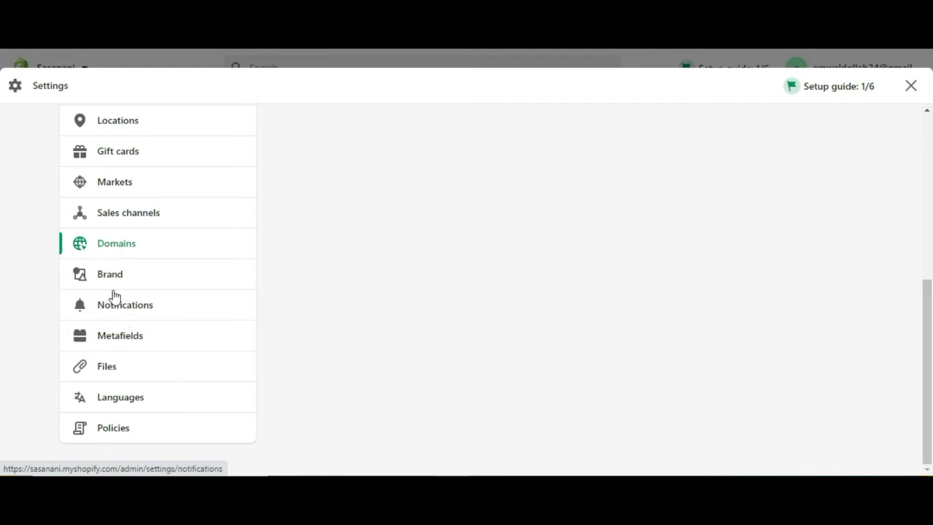
# - Review the Brand logo, colour, slogan and social link sections, then go to Notifications
pyautogui.click(156, 277)
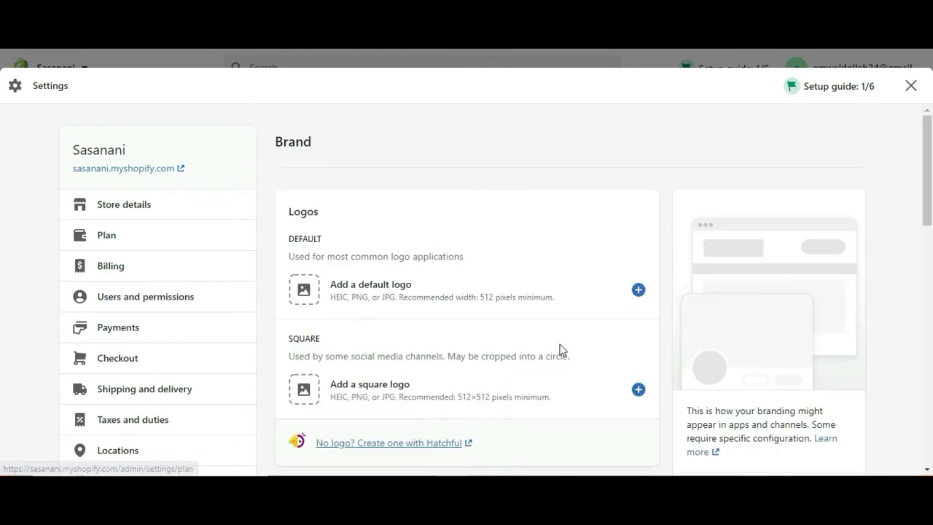
pyautogui.moveTo(931, 188); pyautogui.dragTo(931, 413)
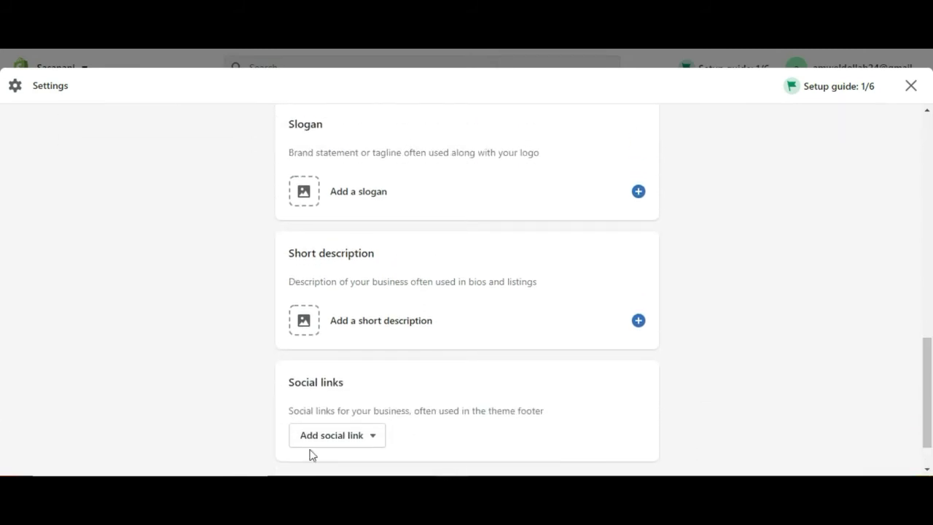
pyautogui.moveTo(925, 405); pyautogui.dragTo(919, 299)
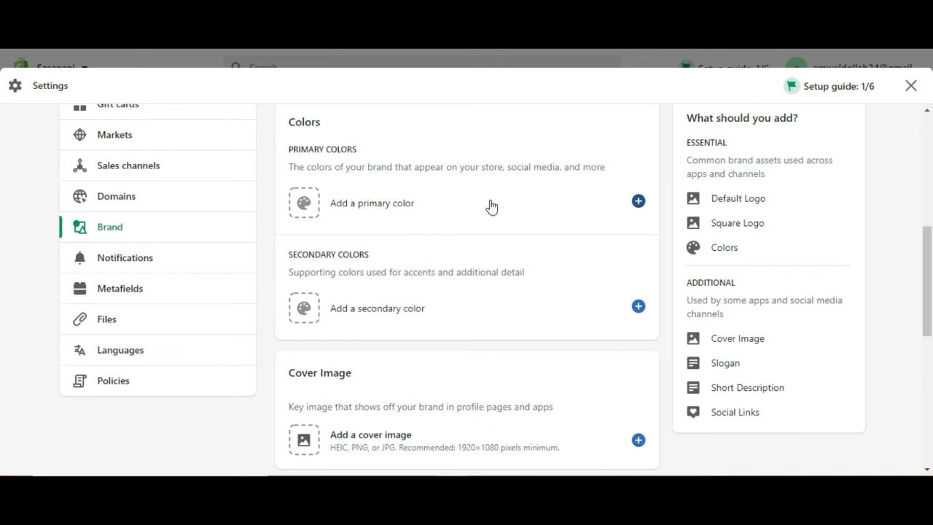
pyautogui.click(142, 260)
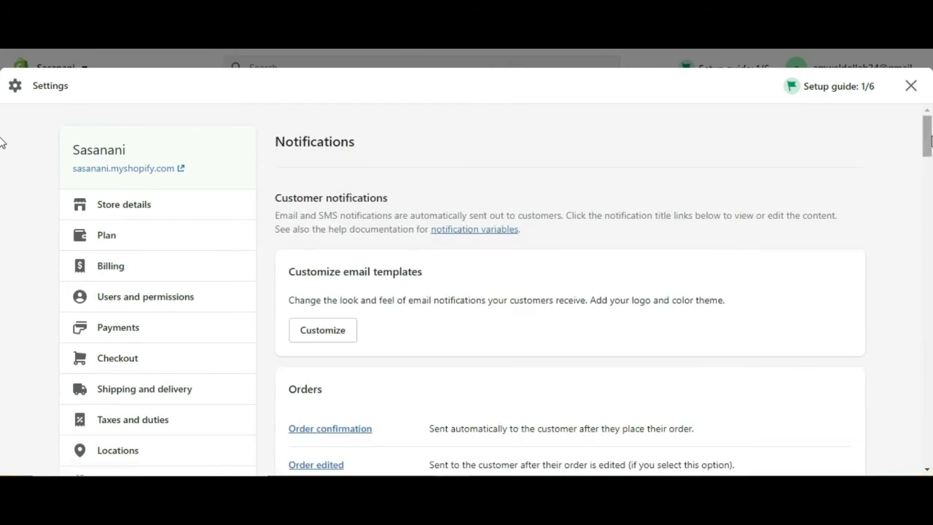
# - Scroll to the Orders notifications and open the Order confirmation email template
pyautogui.scroll(-1, 3, 142)
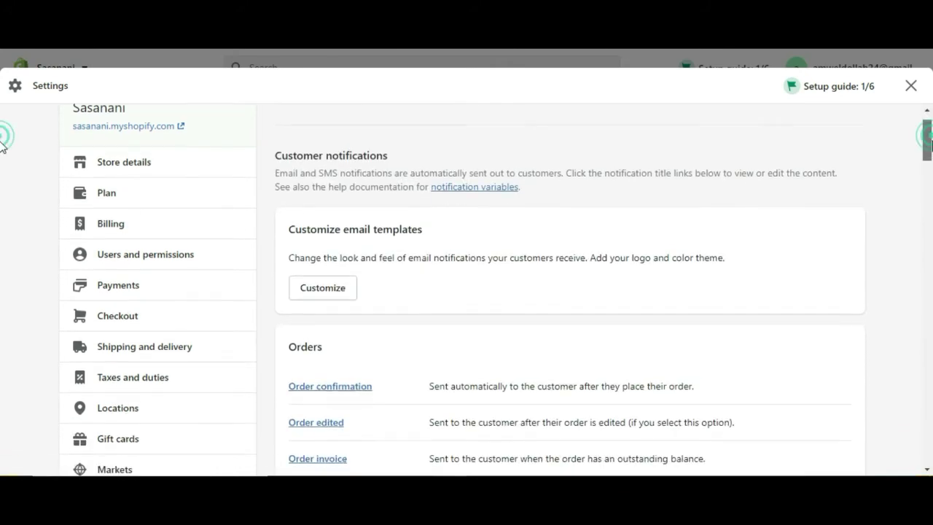
pyautogui.scroll(-2, 3, 153)
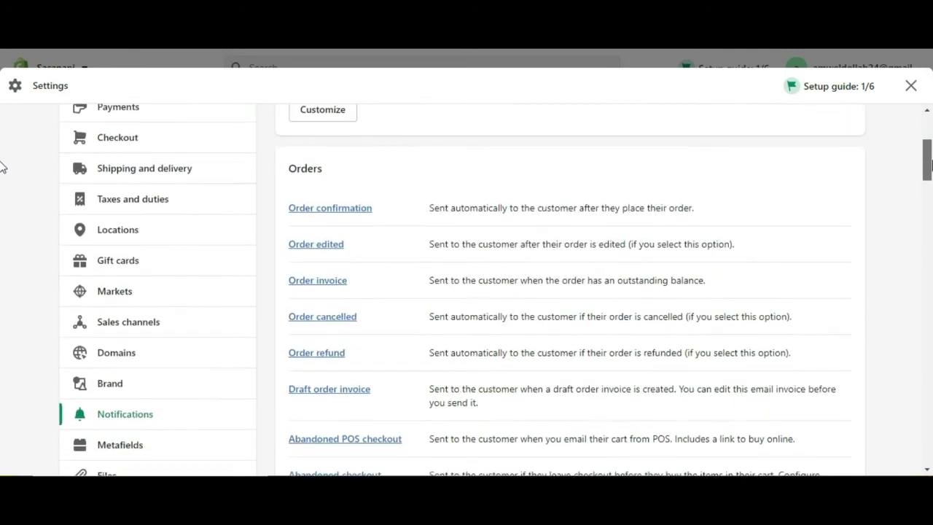
pyautogui.scroll(1, 3, 165)
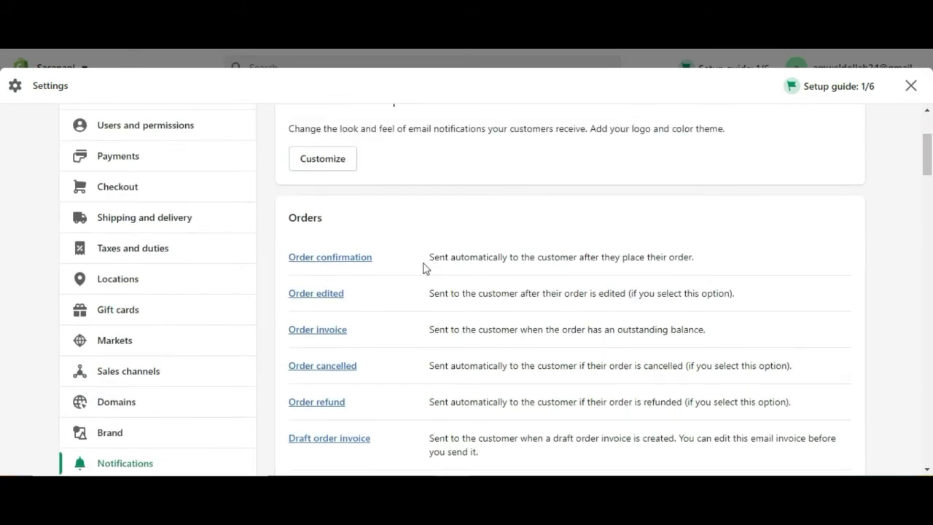
pyautogui.click(321, 261)
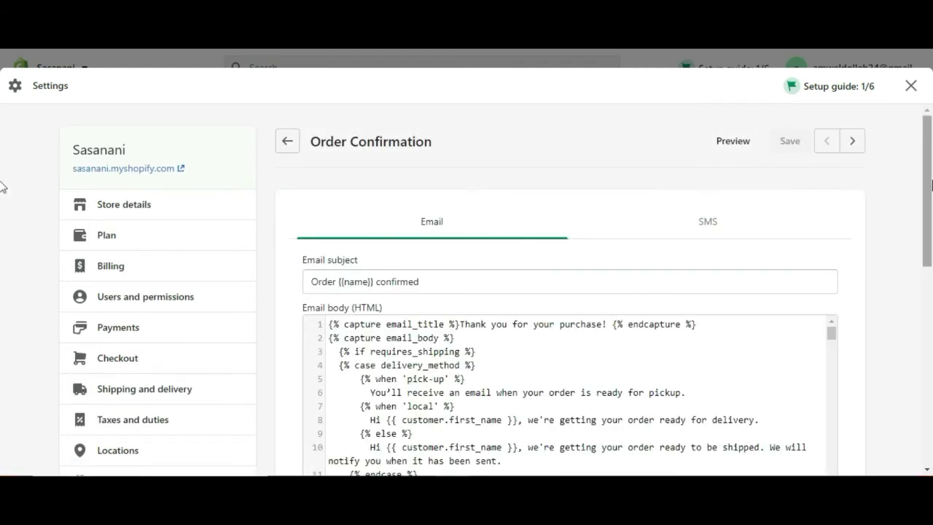
# - Read through the Order confirmation subject and HTML body, then return to Notifications
pyautogui.moveTo(930, 186); pyautogui.dragTo(918, 217)
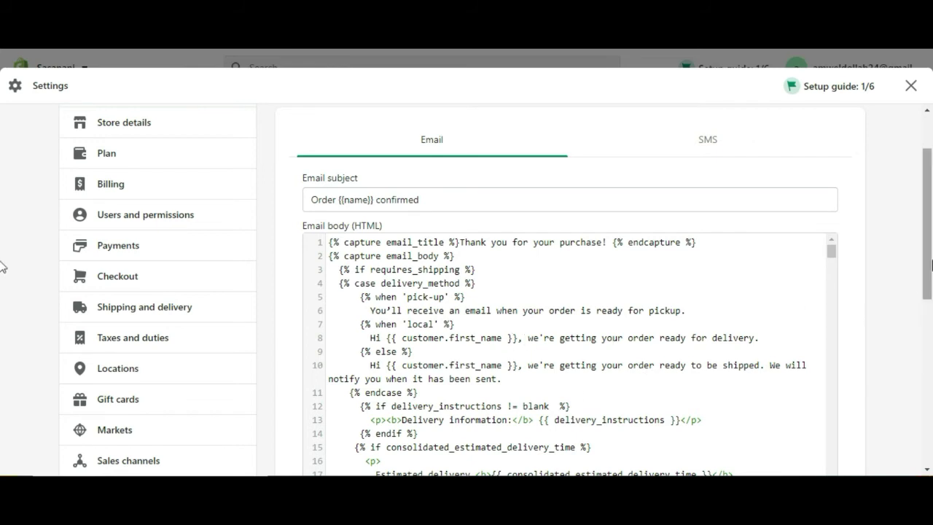
pyautogui.scroll(1, 927, 236)
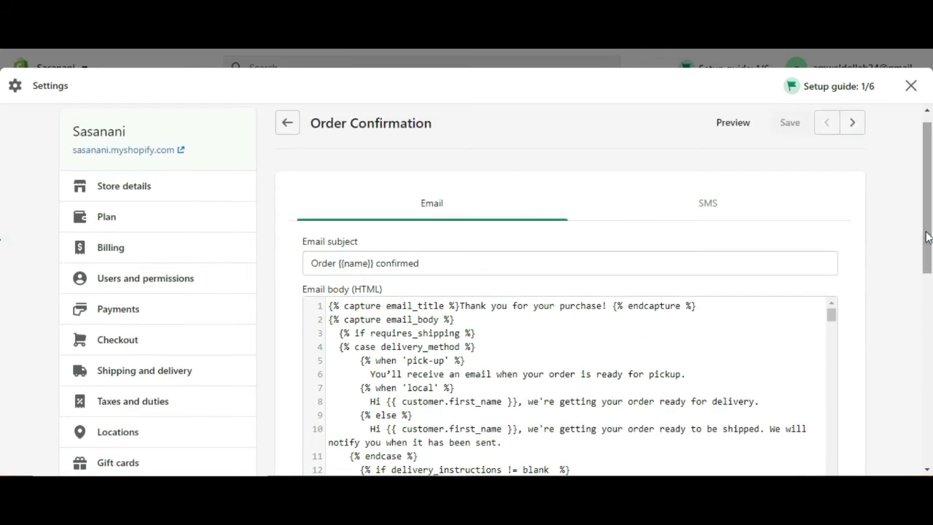
pyautogui.click(289, 125)
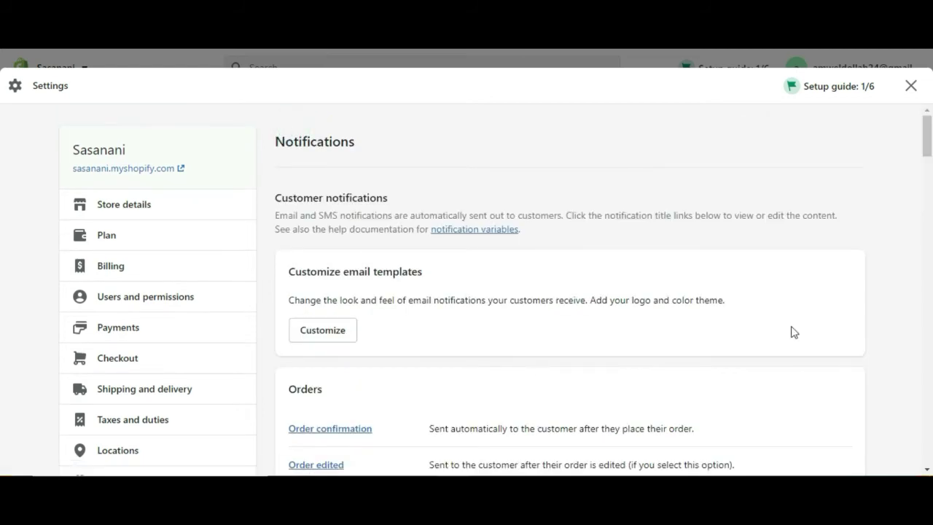
# - Scroll through the customer notification emails, then open Metafields
pyautogui.moveTo(927, 144); pyautogui.dragTo(928, 179)
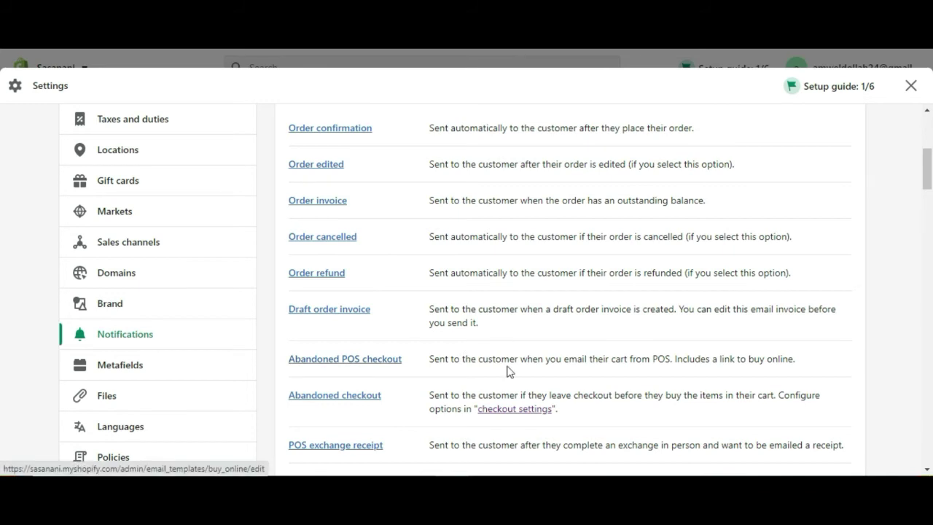
pyautogui.moveTo(930, 169); pyautogui.dragTo(932, 290)
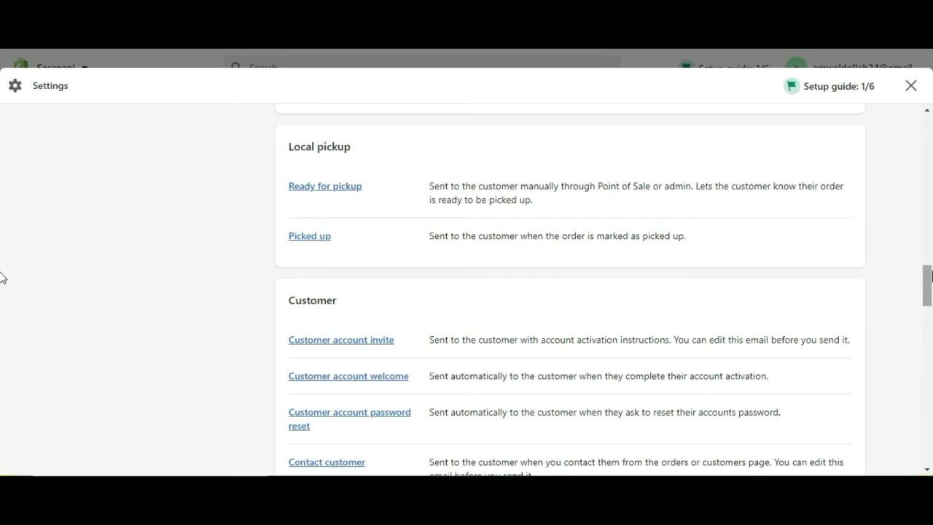
pyautogui.moveTo(931, 290); pyautogui.dragTo(931, 301)
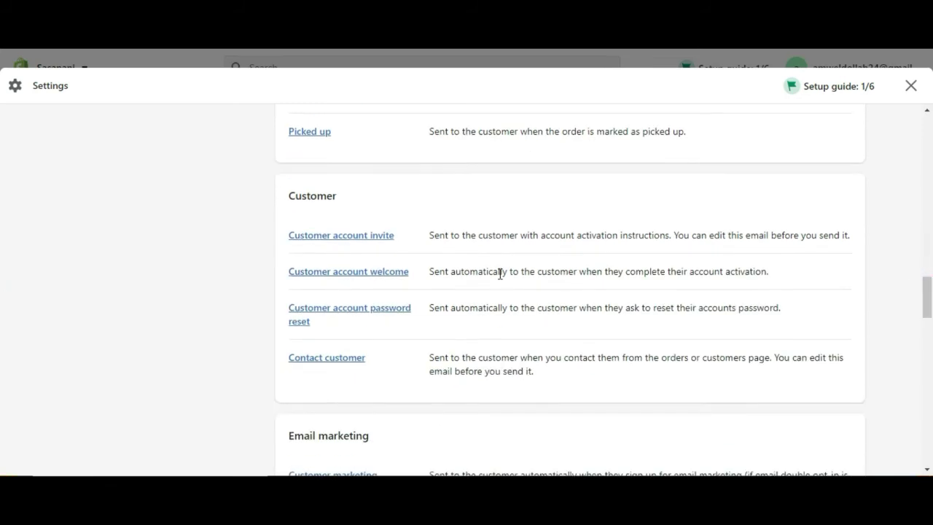
pyautogui.moveTo(928, 306); pyautogui.dragTo(929, 186)
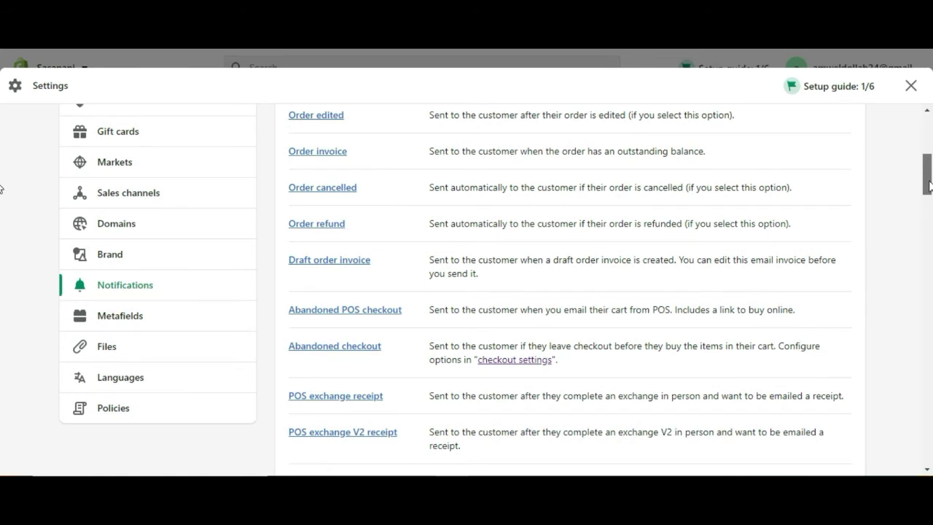
pyautogui.moveTo(929, 186); pyautogui.dragTo(929, 201)
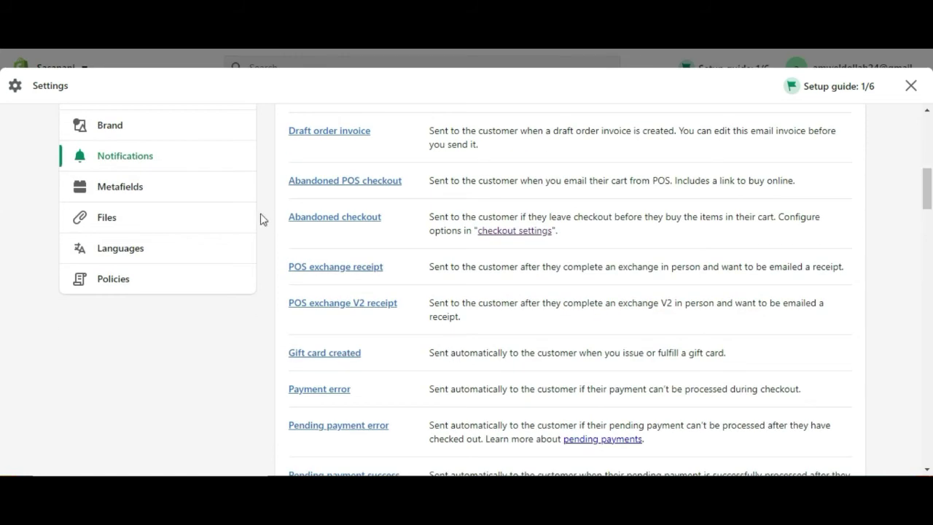
pyautogui.click(128, 191)
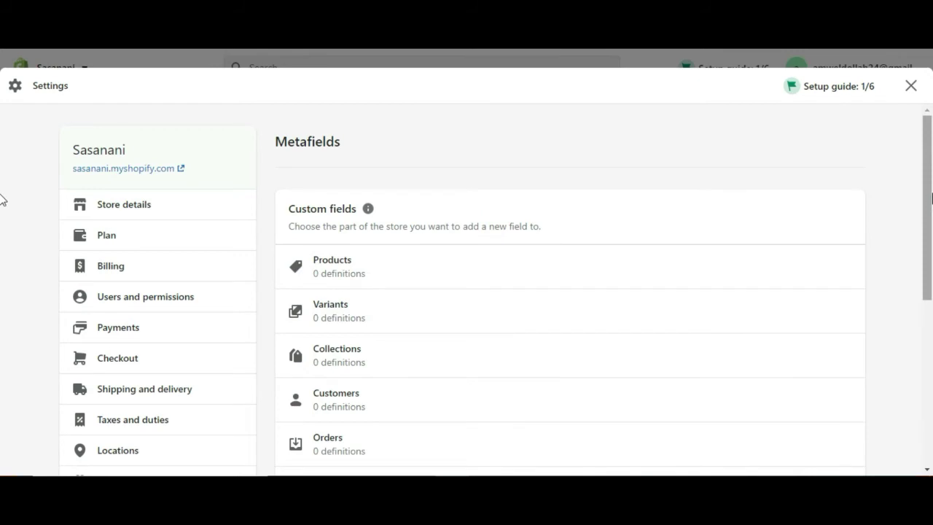
# - Scan the Metafields definitions and the empty Files page, then open Languages
pyautogui.moveTo(929, 197); pyautogui.dragTo(930, 396)
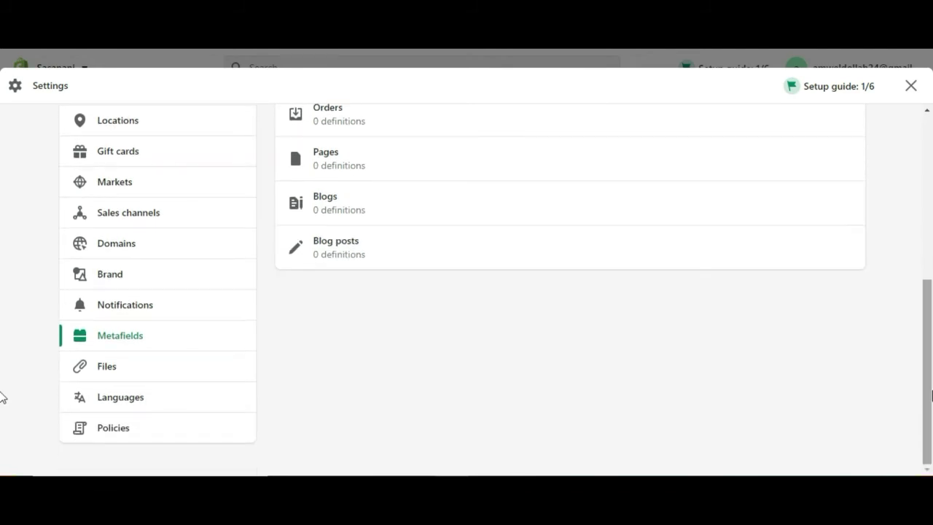
pyautogui.click(110, 368)
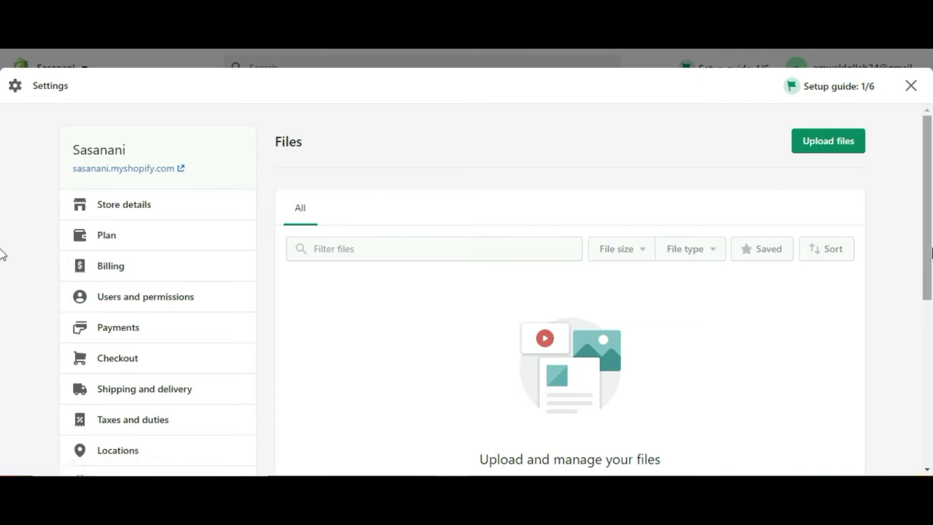
pyautogui.moveTo(931, 242); pyautogui.dragTo(931, 437)
pyautogui.click(140, 408)
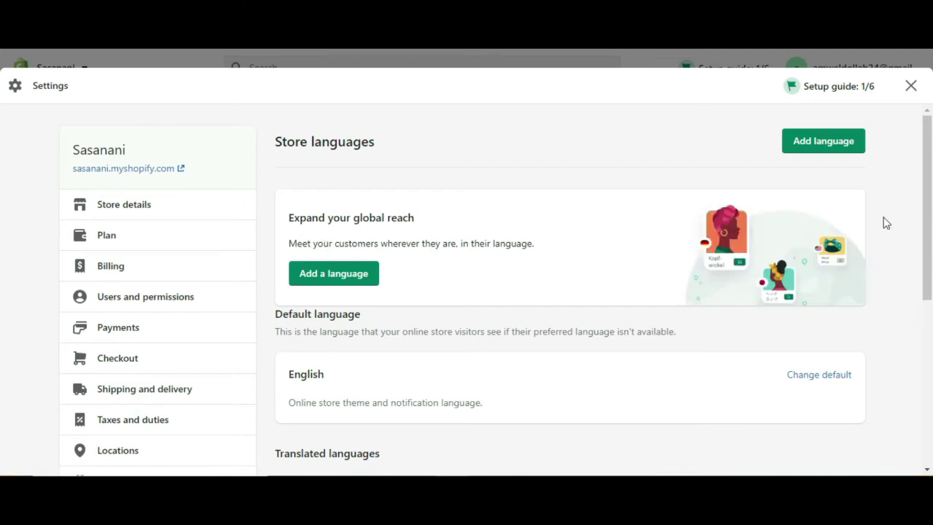
# - Review Store languages with English as default, then go to Policies
pyautogui.moveTo(931, 190); pyautogui.dragTo(910, 243)
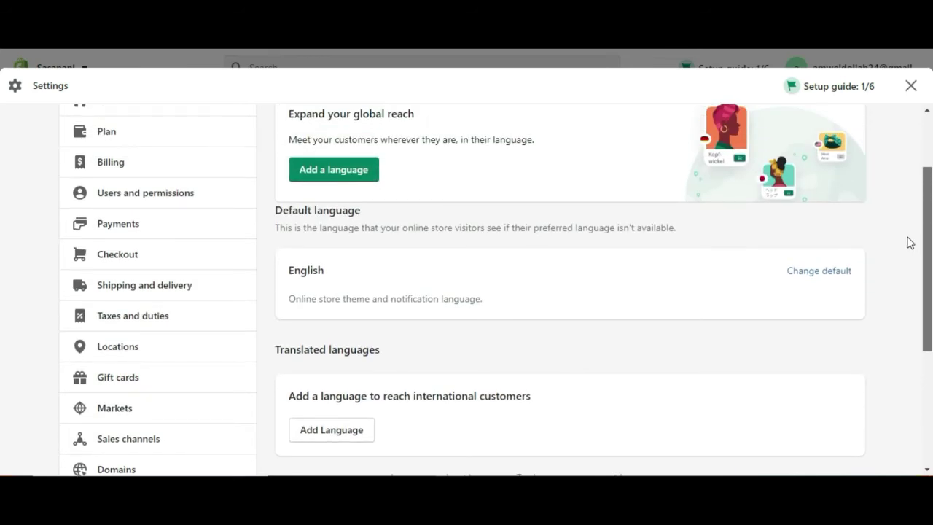
pyautogui.scroll(2, 908, 241)
pyautogui.scroll(1, 908, 205)
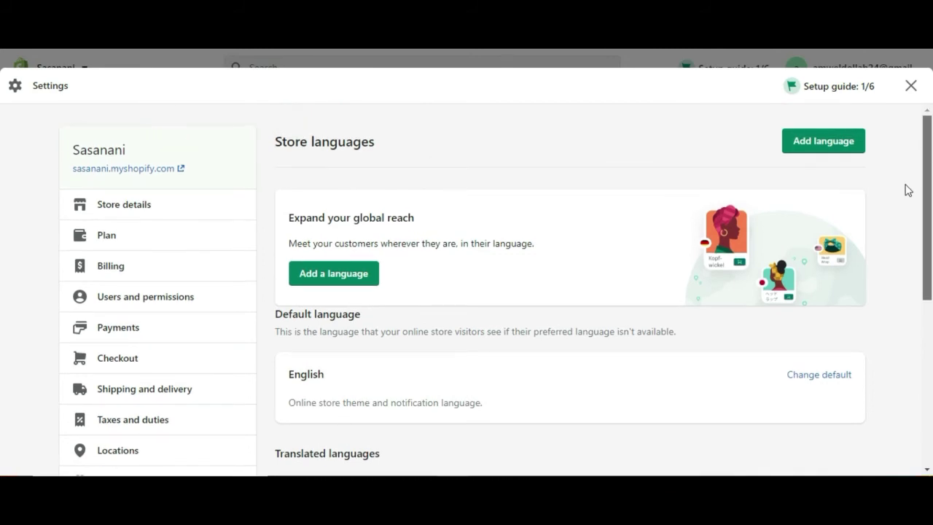
pyautogui.scroll(-3, 908, 188)
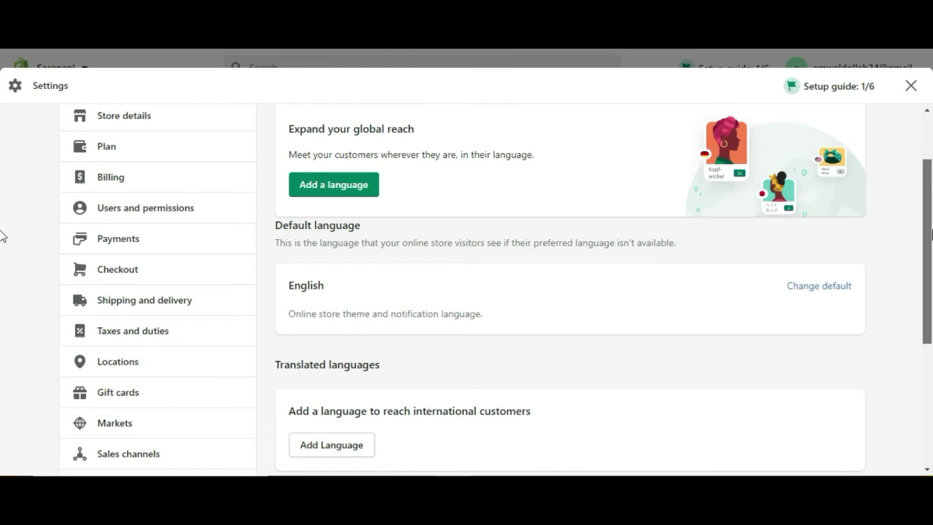
pyautogui.scroll(-1, 3, 240)
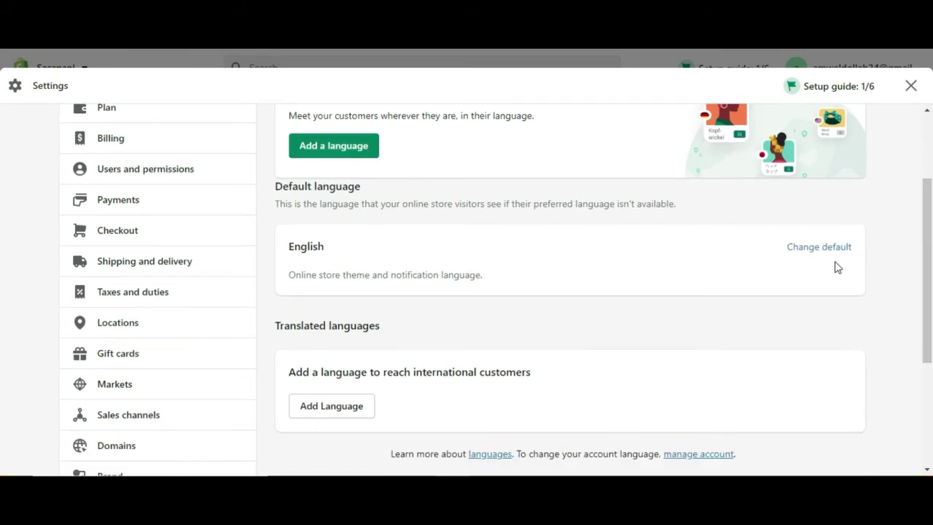
pyautogui.moveTo(927, 279); pyautogui.dragTo(930, 424)
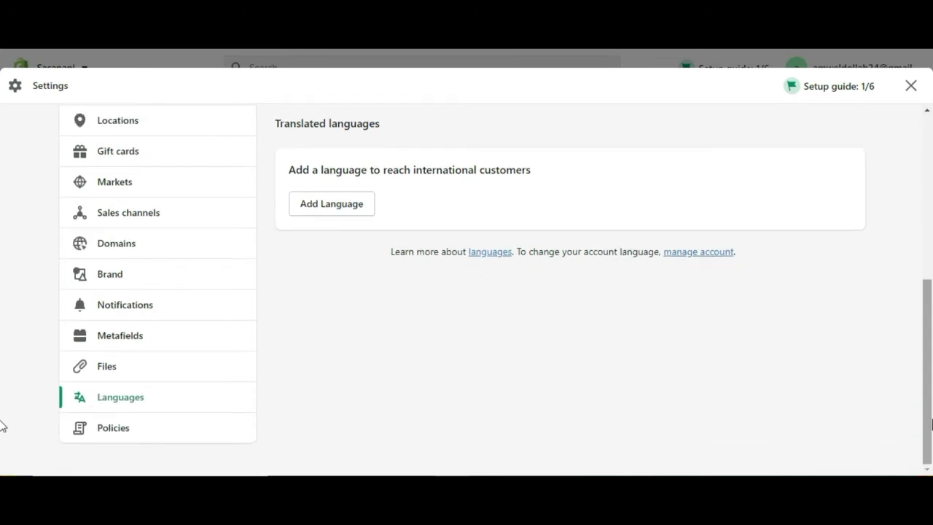
pyautogui.click(124, 430)
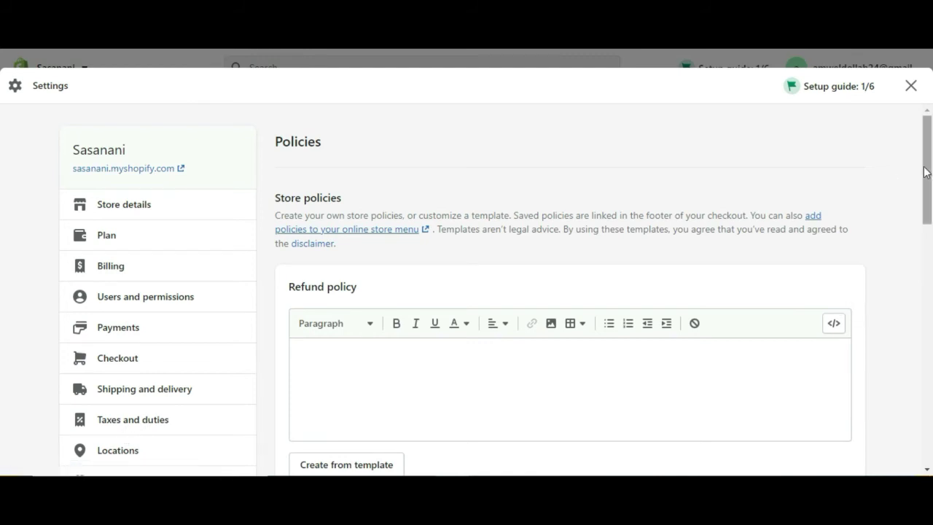
pyautogui.scroll(-1, 926, 172)
pyautogui.moveTo(929, 212)
pyautogui.mouseDown()
pyautogui.moveTo(930, 393)
pyautogui.moveTo(919, 202)
pyautogui.mouseUp()
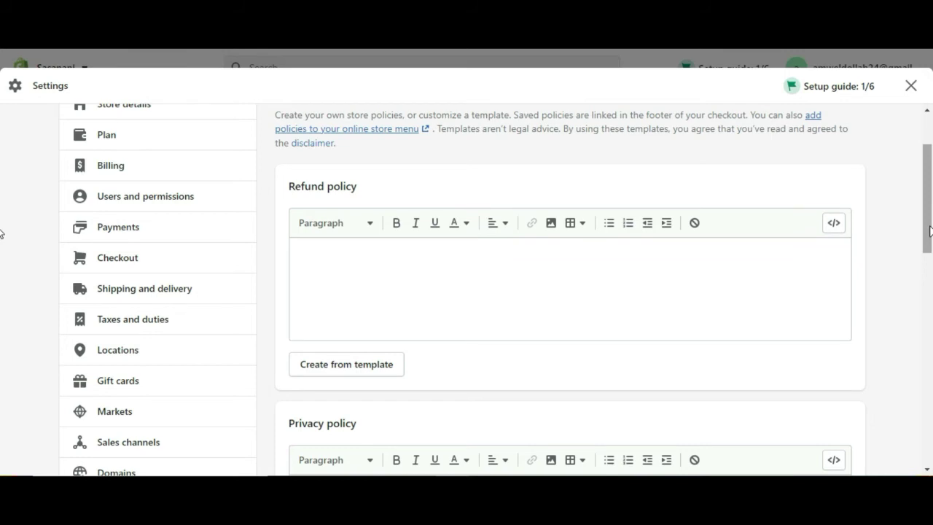
pyautogui.moveTo(929, 232); pyautogui.dragTo(930, 245)
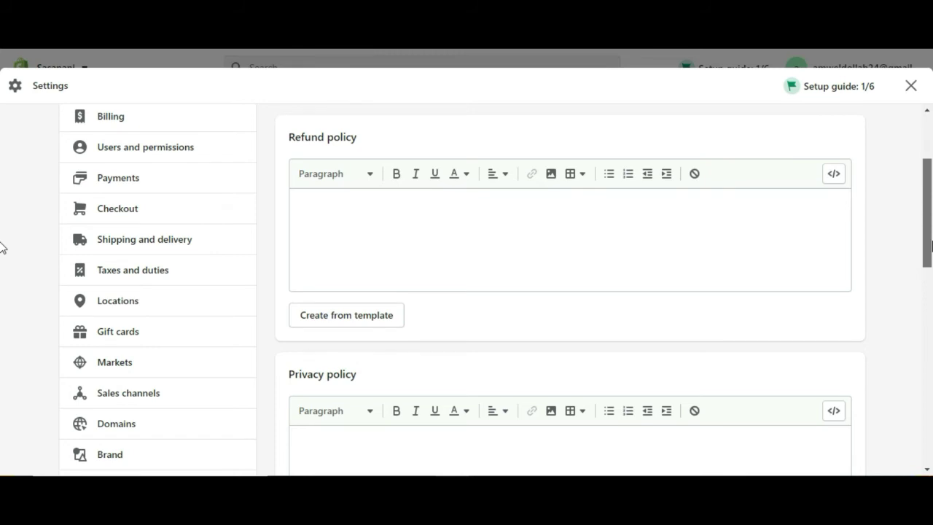
pyautogui.moveTo(931, 247)
pyautogui.mouseDown()
pyautogui.moveTo(931, 416)
pyautogui.moveTo(921, 209)
pyautogui.moveTo(922, 250)
pyautogui.mouseUp()
pyautogui.click(475, 232)
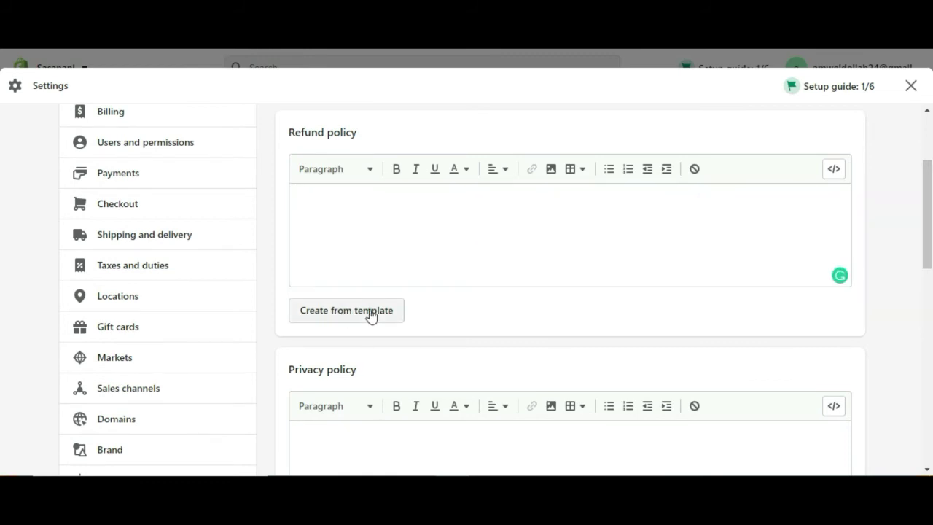
# - Fill the Refund policy from the template and review its text
pyautogui.click(346, 310)
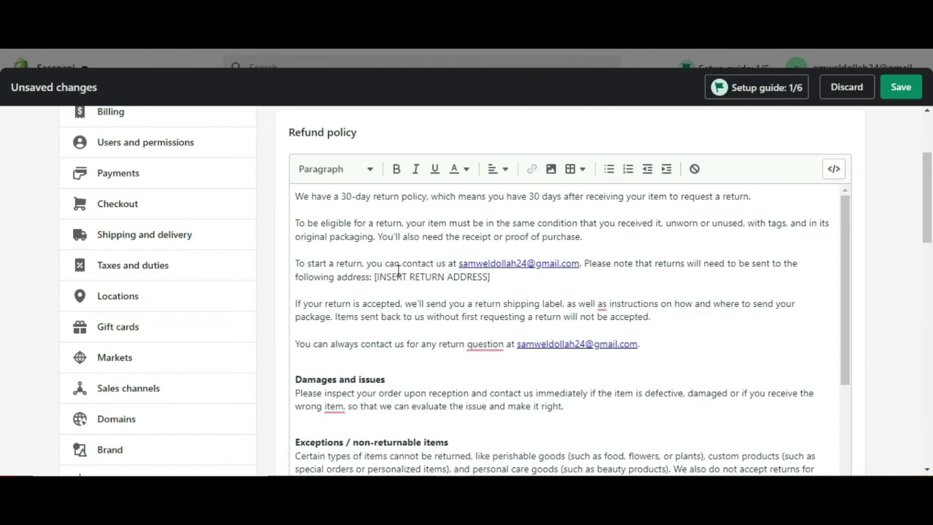
pyautogui.click(845, 231)
pyautogui.moveTo(846, 236); pyautogui.dragTo(828, 214)
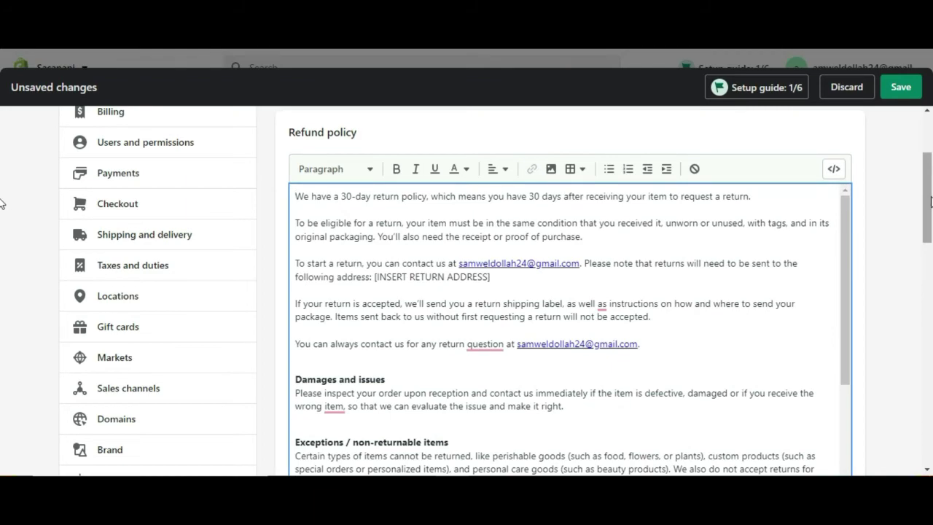
pyautogui.scroll(-4, 2, 204)
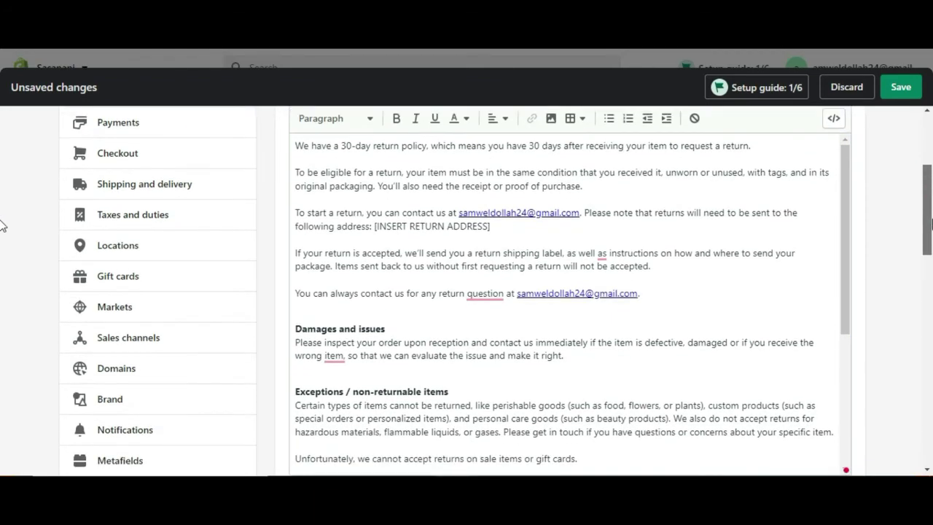
pyautogui.scroll(-10, 2, 234)
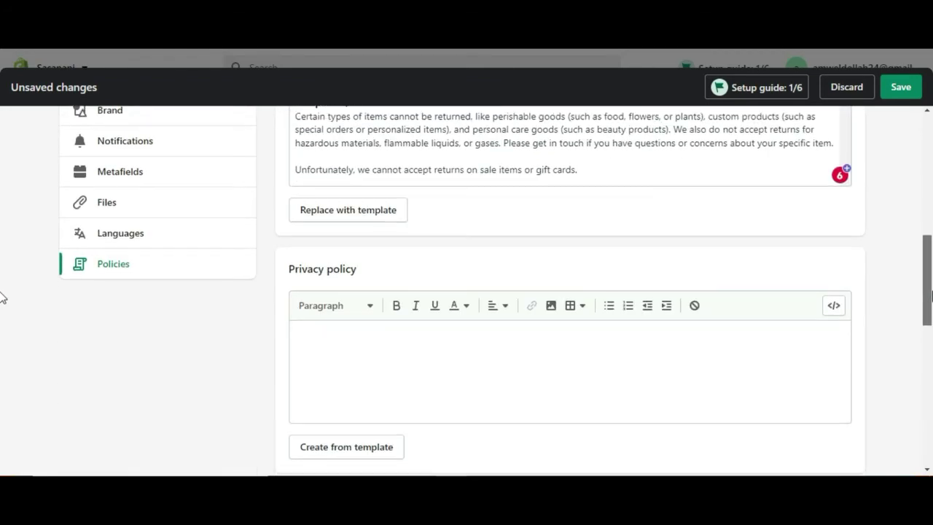
# - Fill the Privacy policy from the template and review its text
pyautogui.click(371, 255)
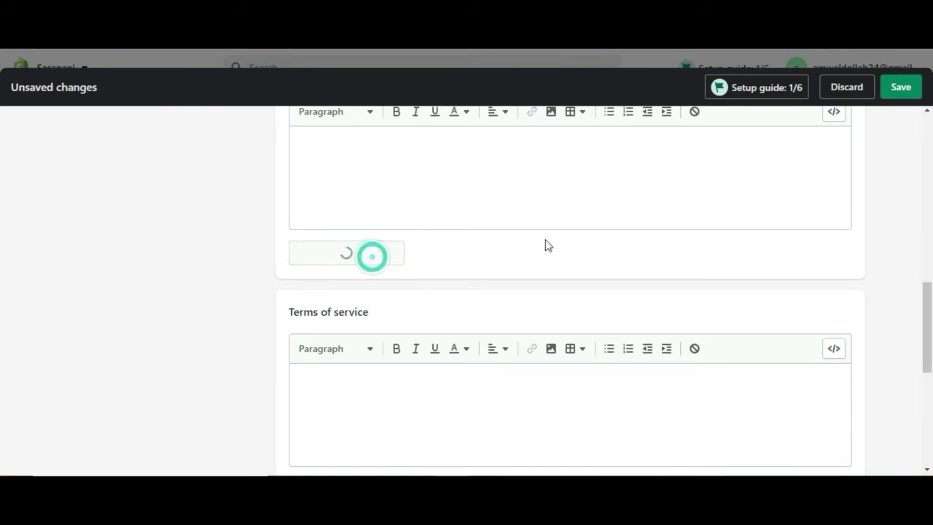
pyautogui.scroll(5, 923, 291)
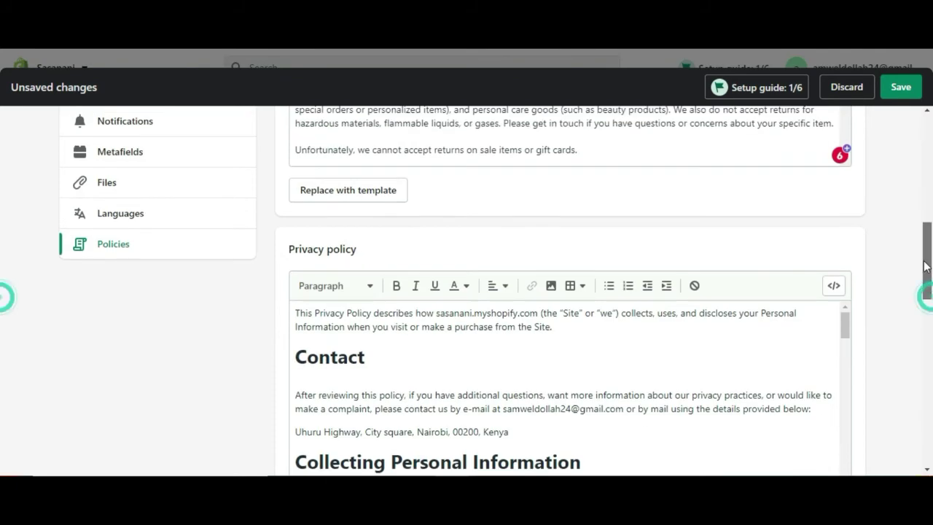
pyautogui.scroll(-5, 924, 272)
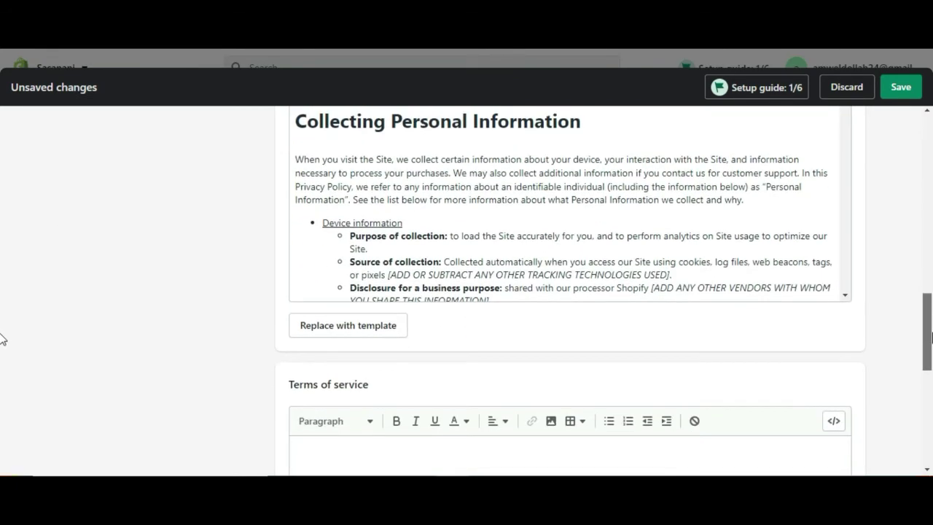
pyautogui.click(846, 291)
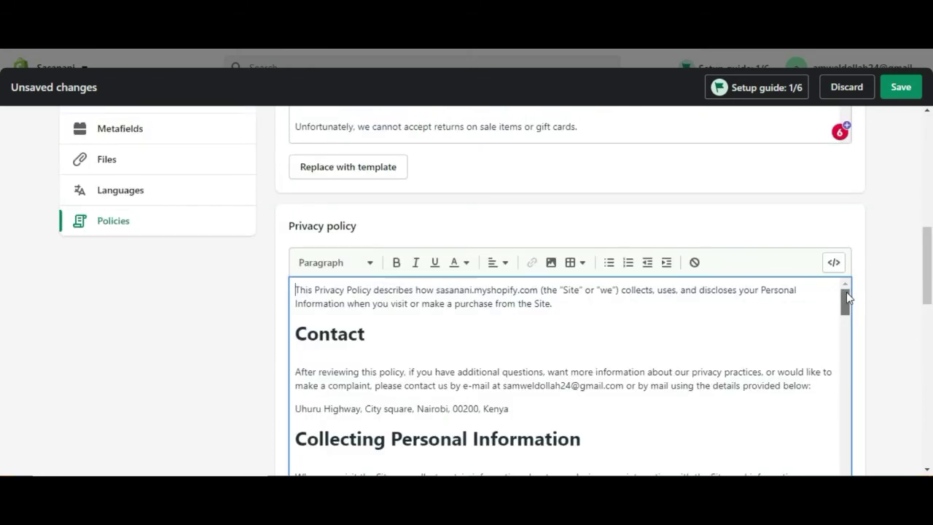
pyautogui.moveTo(926, 260); pyautogui.dragTo(929, 366)
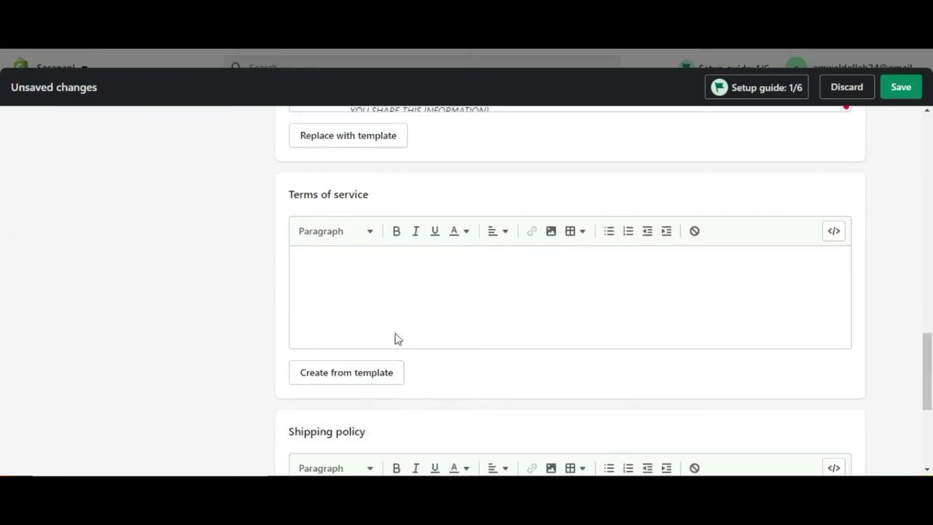
# - Fill the Terms of service from the template and begin editing the empty Shipping policy
pyautogui.click(354, 386)
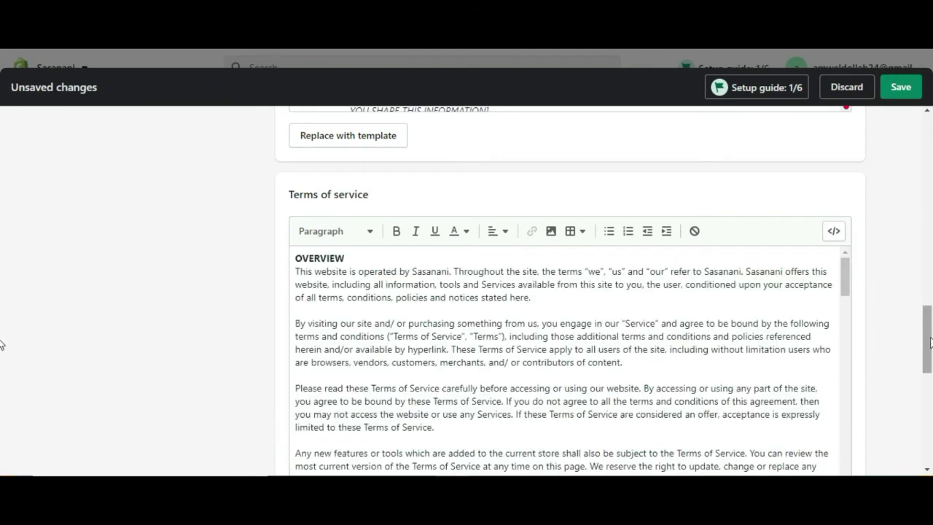
pyautogui.moveTo(930, 342); pyautogui.dragTo(931, 434)
pyautogui.click(430, 264)
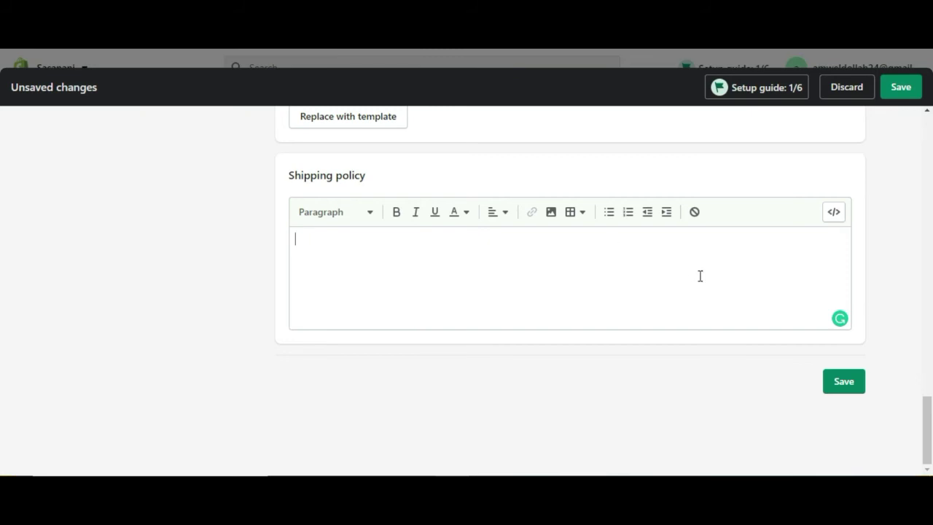
# - Save the template-filled store policies and close Settings to return to the Home dashboard
pyautogui.click(849, 381)
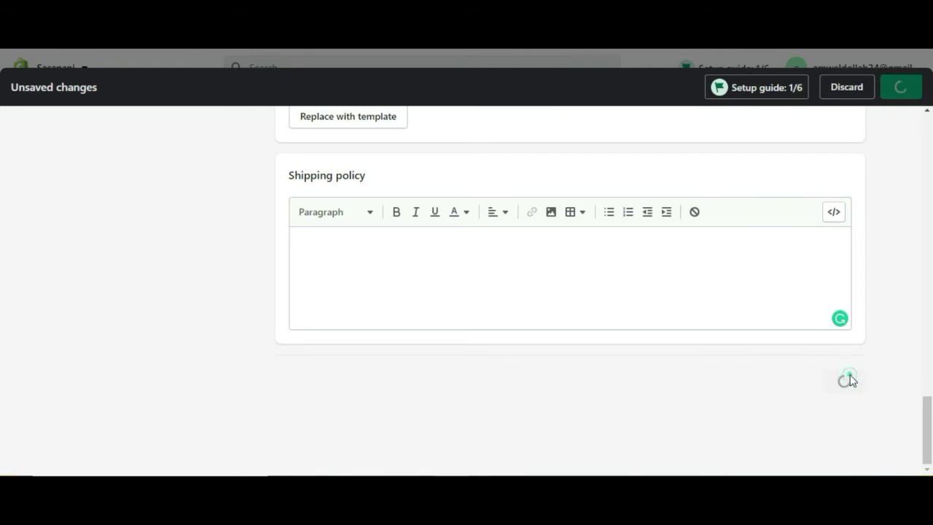
pyautogui.scroll(6, 904, 292)
pyautogui.scroll(10, 904, 292)
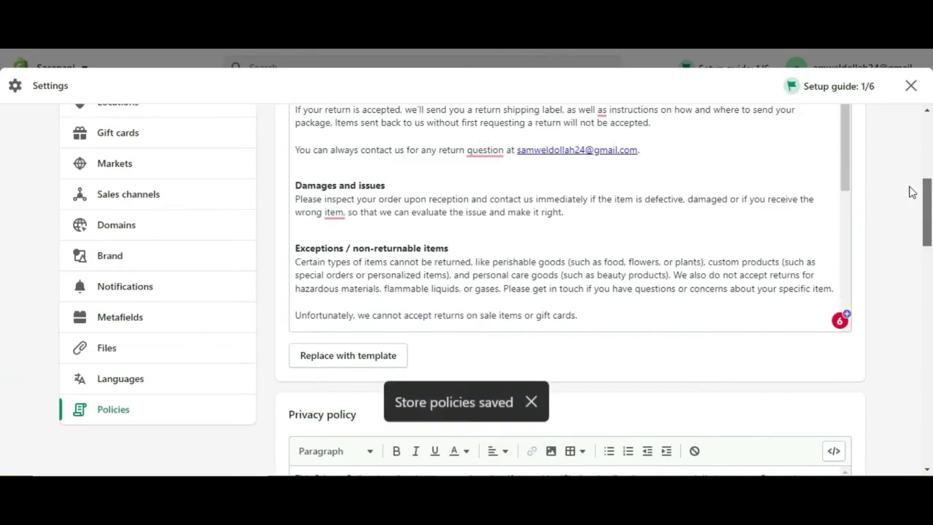
pyautogui.scroll(-2, 914, 138)
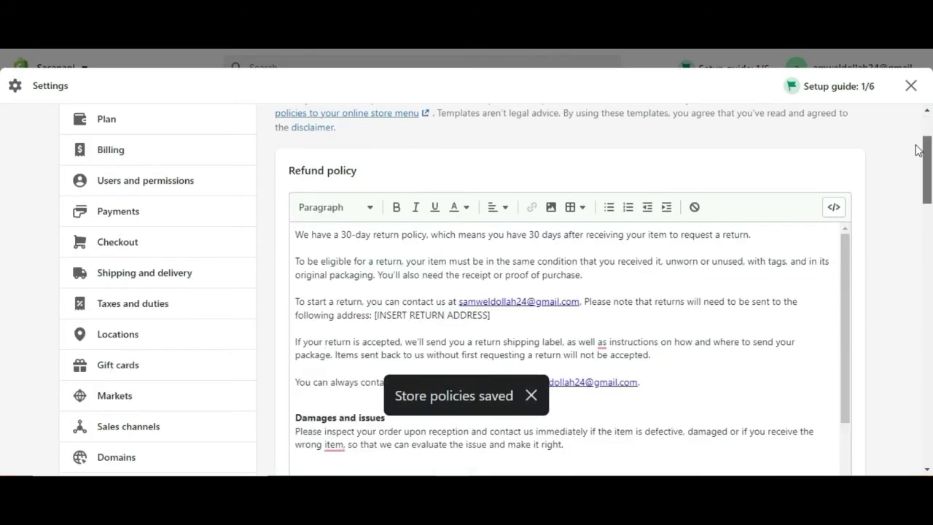
pyautogui.moveTo(922, 162); pyautogui.dragTo(922, 102)
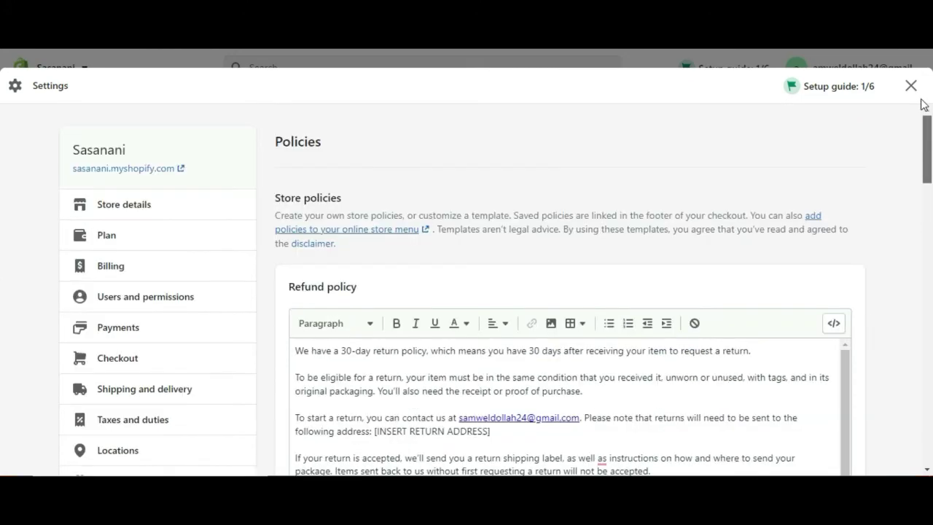
pyautogui.click(911, 86)
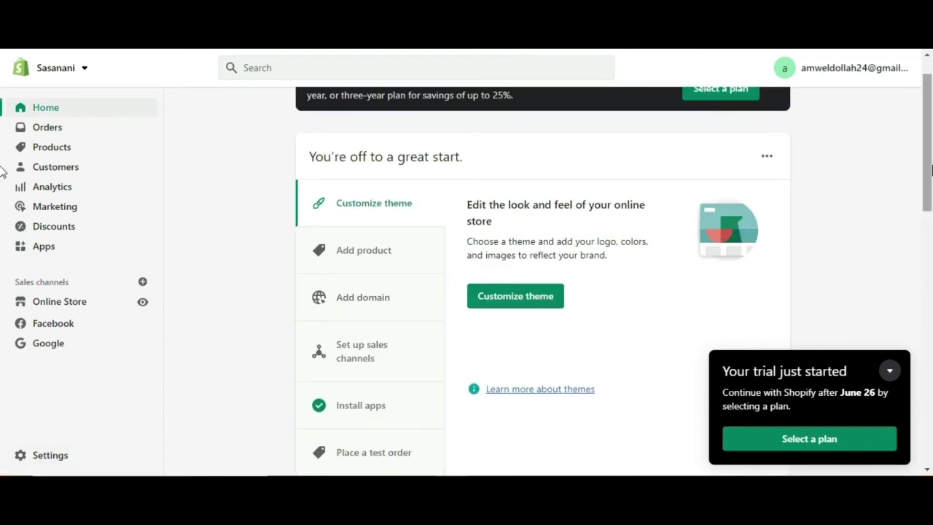
pyautogui.moveTo(931, 169); pyautogui.dragTo(929, 142)
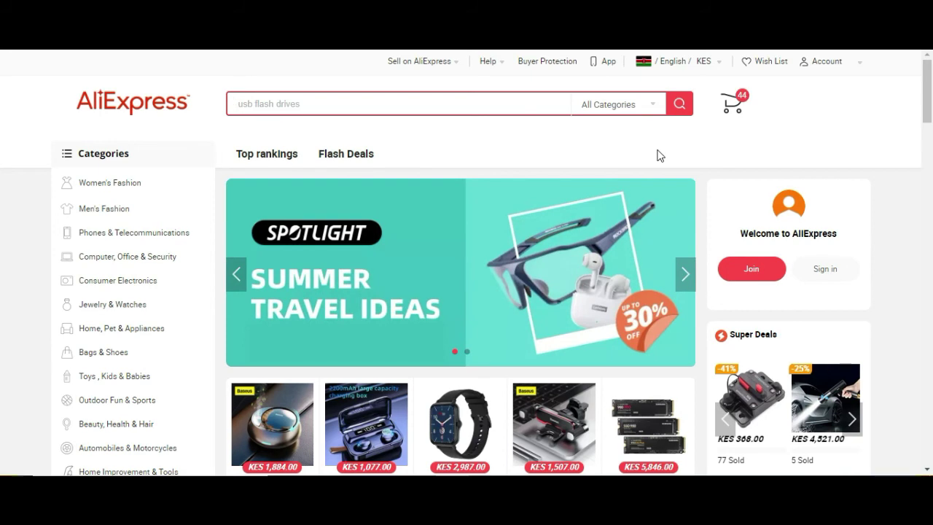
pyautogui.moveTo(928, 110); pyautogui.dragTo(929, 225)
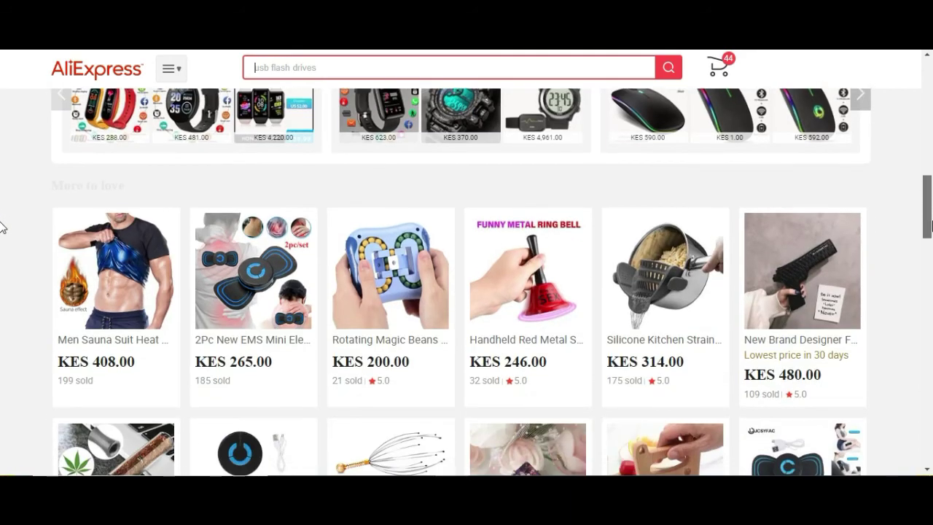
pyautogui.moveTo(929, 225); pyautogui.dragTo(930, 262)
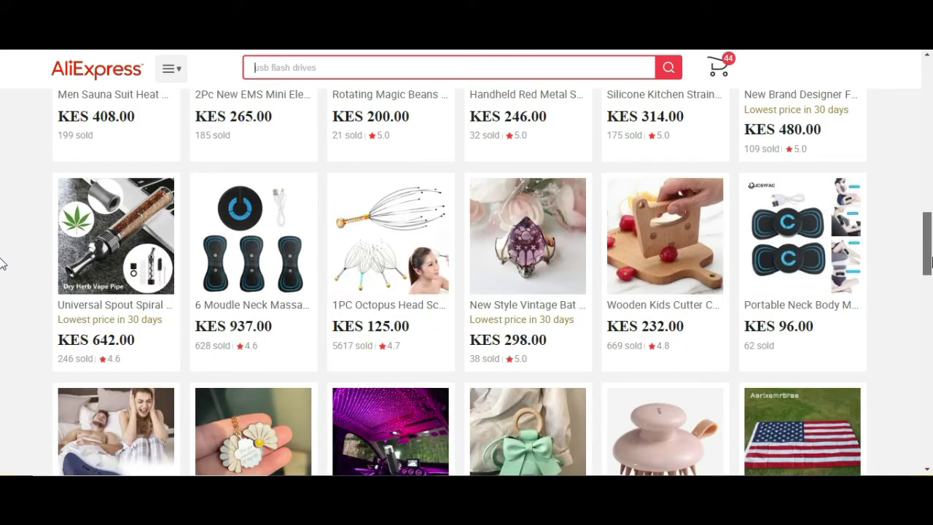
pyautogui.moveTo(930, 263); pyautogui.dragTo(929, 317)
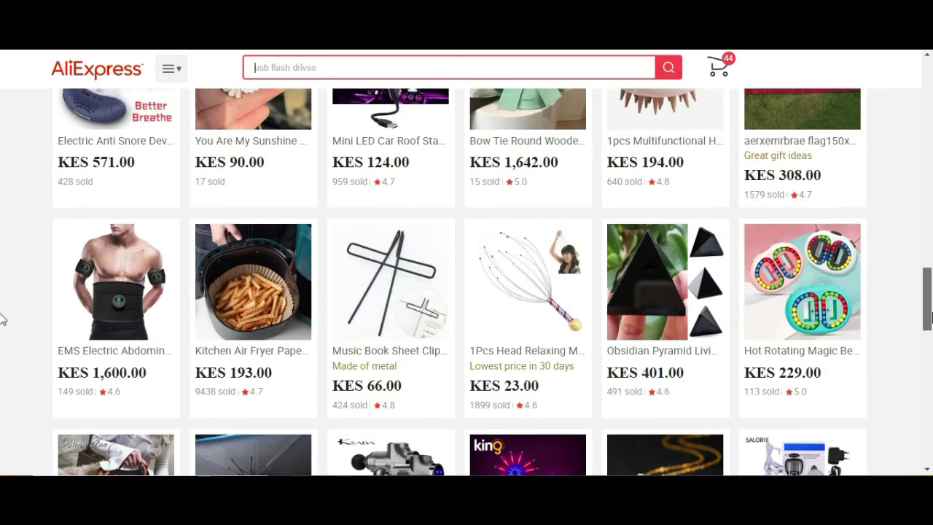
pyautogui.moveTo(929, 316); pyautogui.dragTo(929, 349)
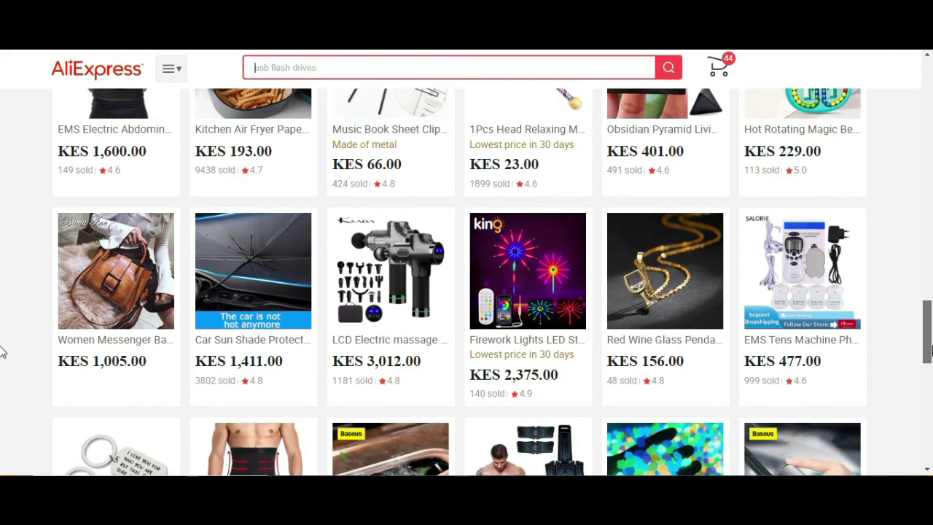
pyautogui.moveTo(930, 351); pyautogui.dragTo(930, 73)
pyautogui.scroll(-1, 929, 72)
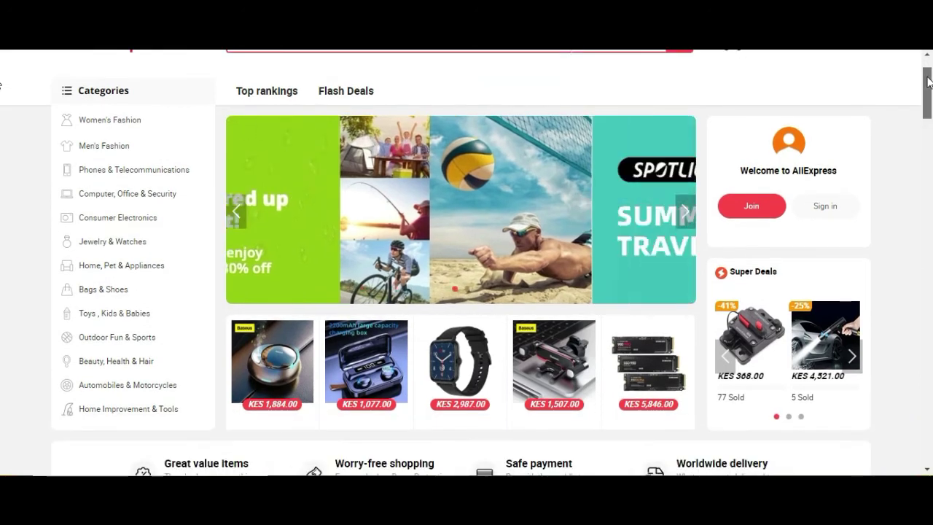
pyautogui.scroll(1, 929, 73)
pyautogui.click(317, 98)
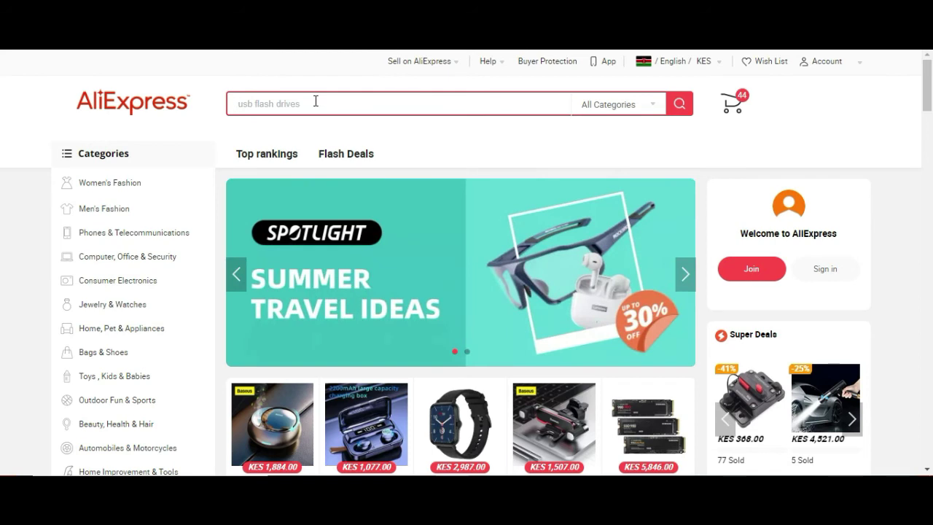
# - Search AliExpress for 'wireless bluetooth speaker' and browse the results
pyautogui.write('wireless blue')
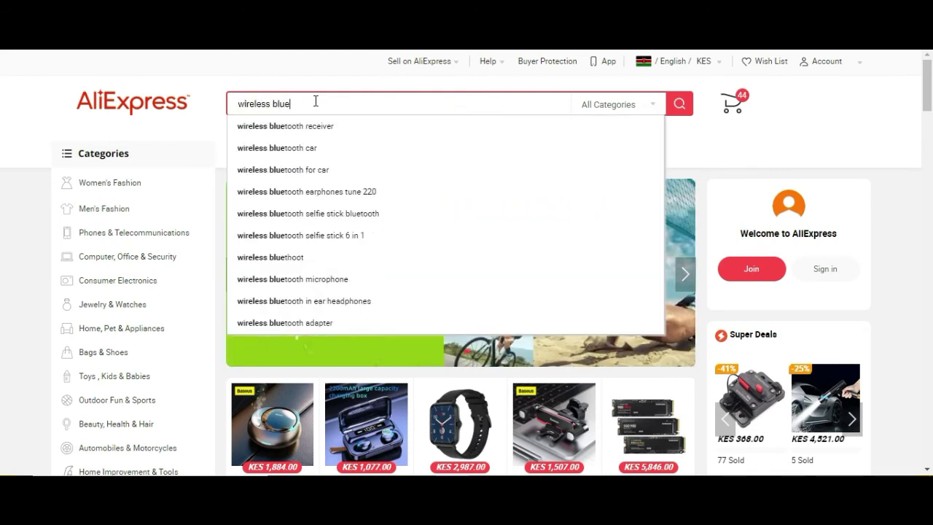
pyautogui.write('too')
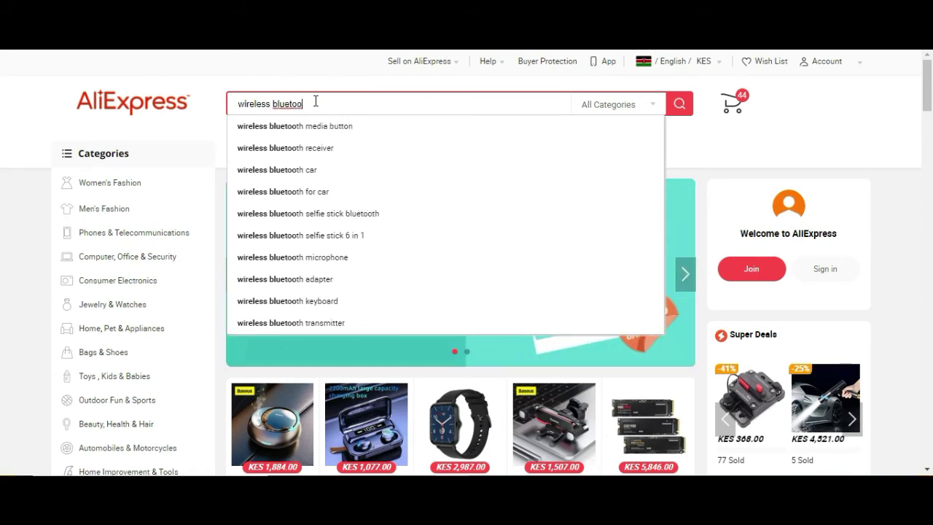
pyautogui.write('th speaker')
pyautogui.press('Return')
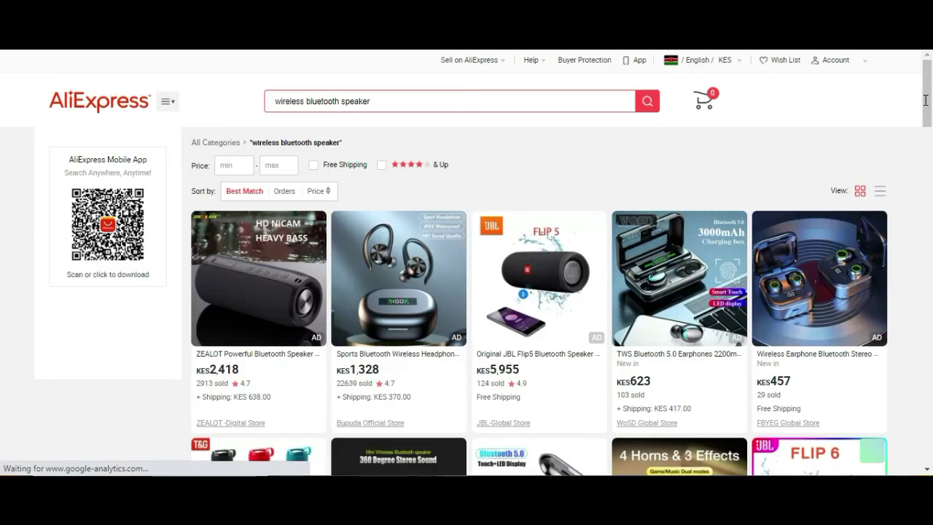
pyautogui.scroll(-6, 928, 102)
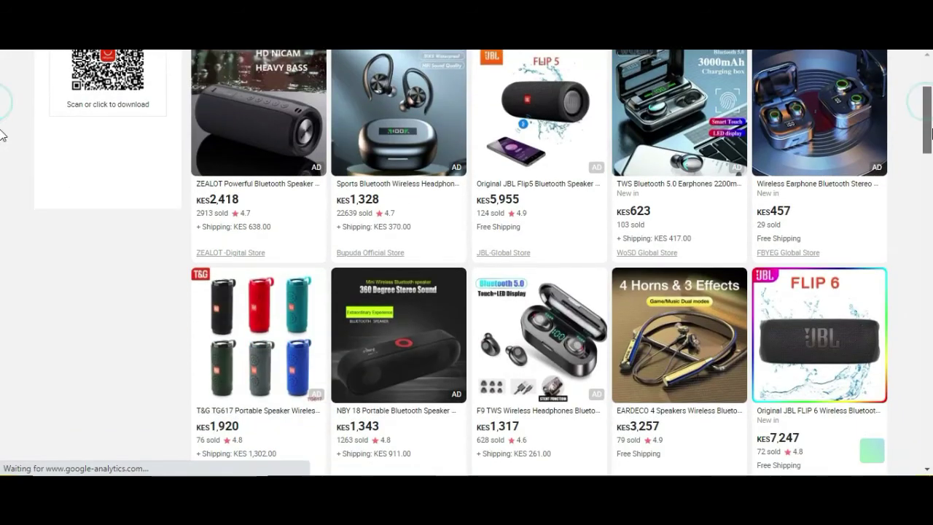
pyautogui.scroll(3, 930, 161)
pyautogui.scroll(3, 930, 160)
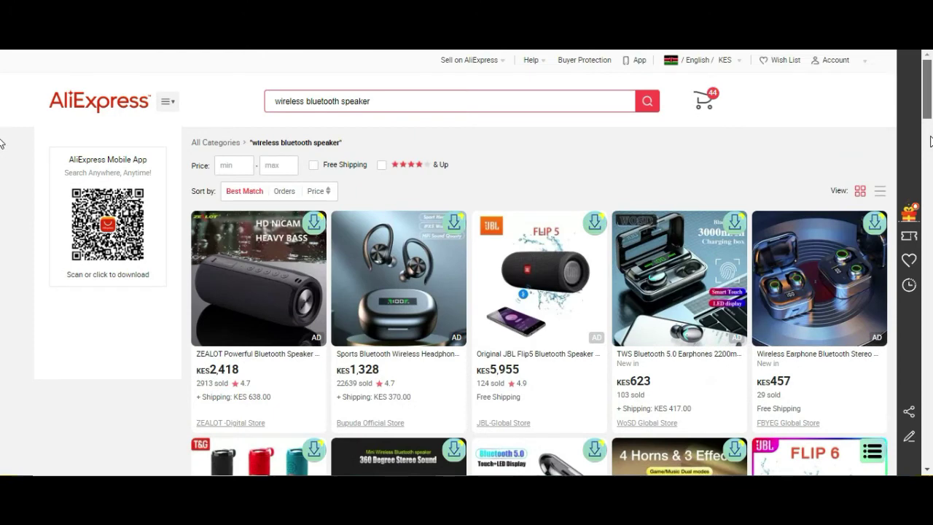
pyautogui.scroll(-3, 930, 153)
pyautogui.scroll(2, 930, 153)
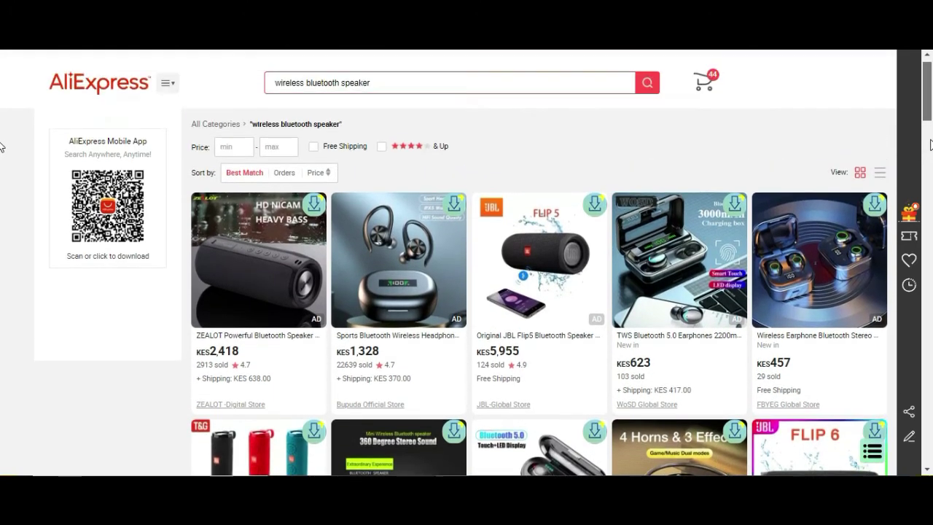
pyautogui.scroll(-1, 930, 145)
pyautogui.scroll(2, 929, 145)
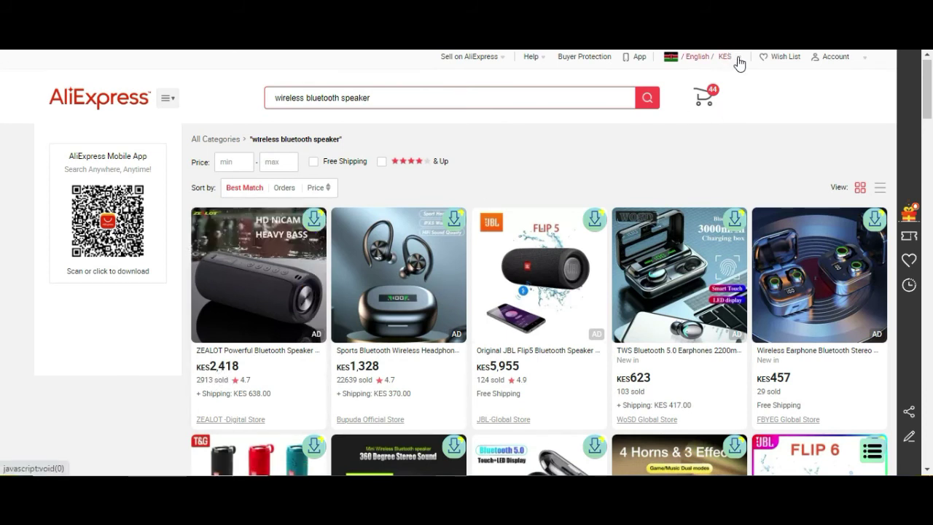
# - Set the Ship to destination to United States with USD currency and save
pyautogui.moveTo(738, 64)
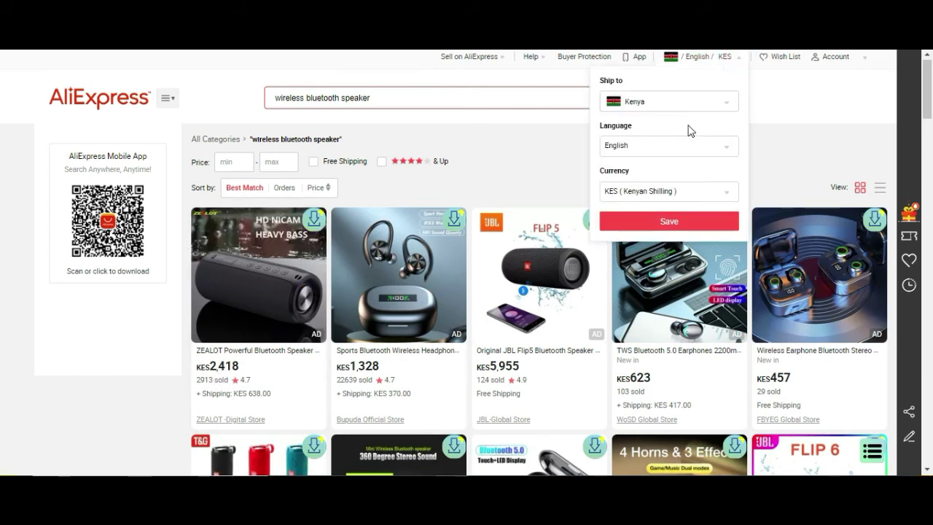
pyautogui.click(691, 108)
pyautogui.click(671, 121)
pyautogui.write('united')
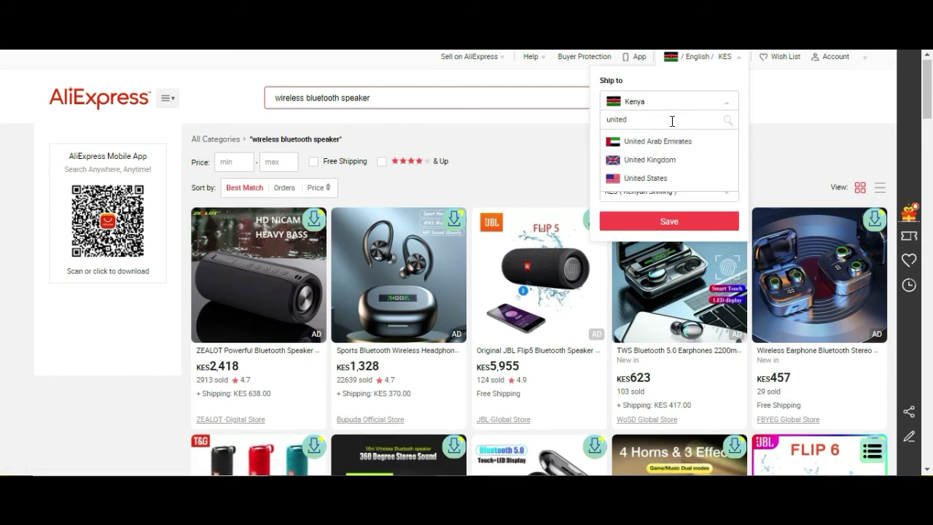
pyautogui.click(659, 178)
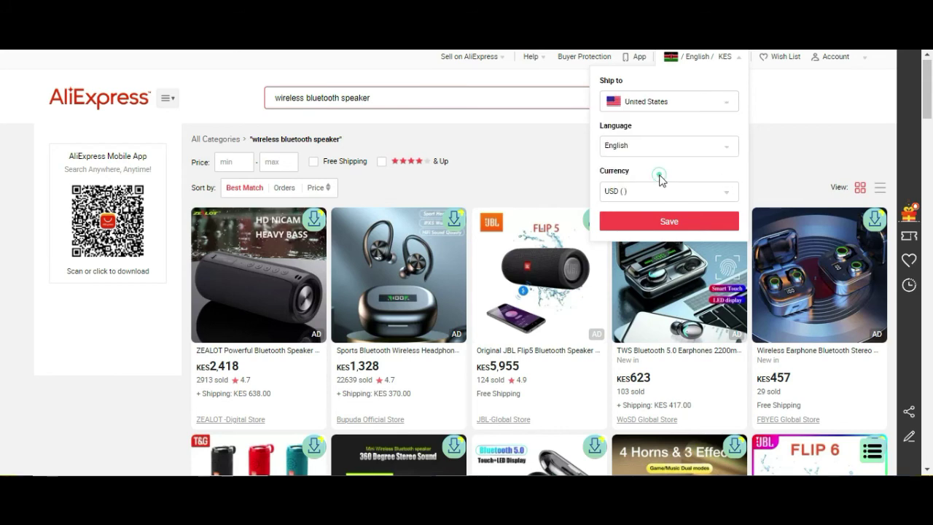
pyautogui.click(678, 225)
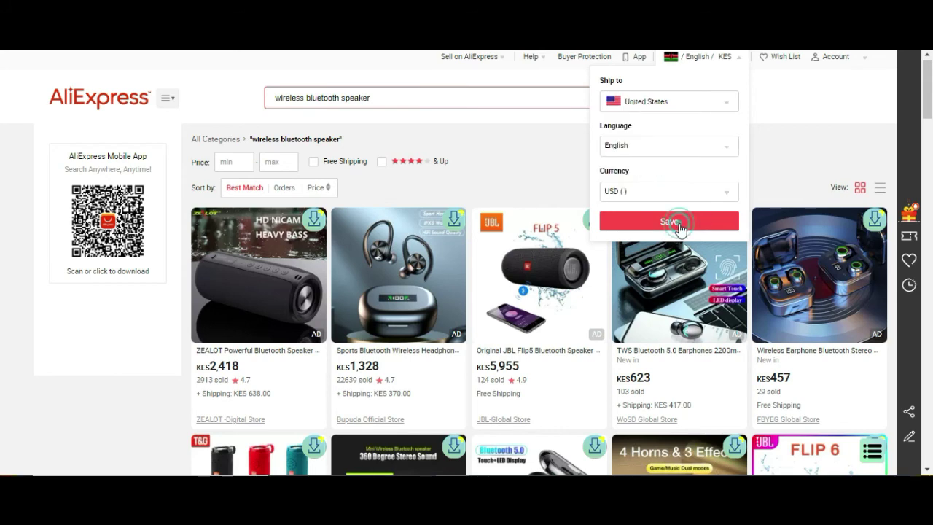